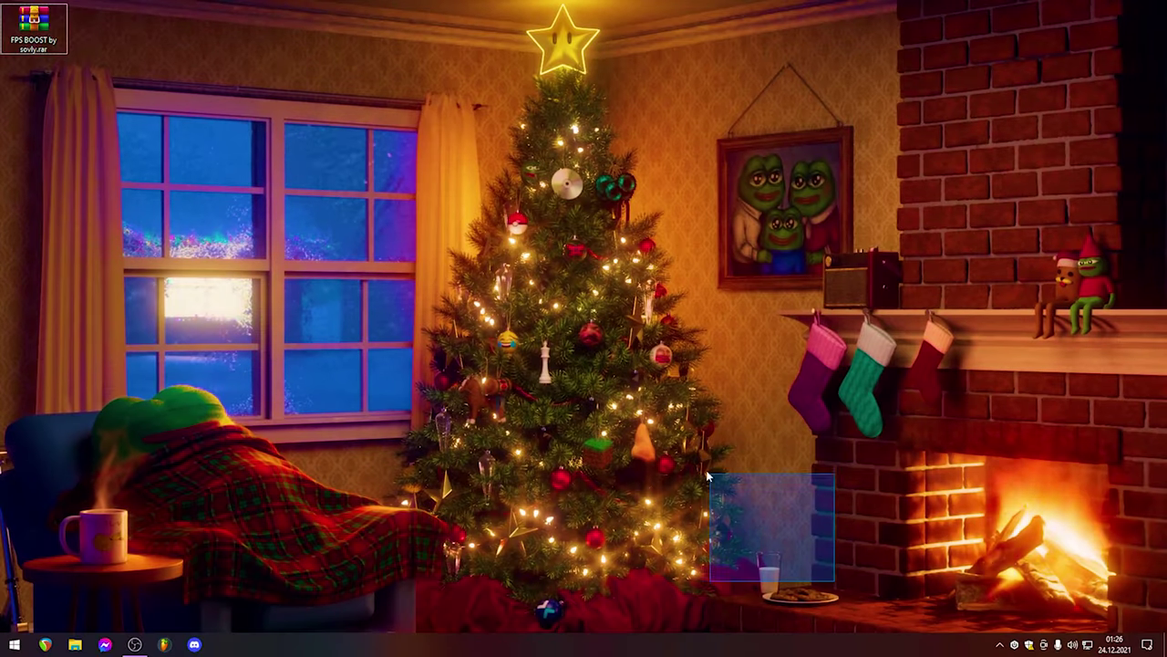
# Step: Move the FPS BOOST by sovly.rar archive icon to the upper part of the wallpaper's blue window
pyautogui.moveTo(472, 195); pyautogui.dragTo(293, 11)
pyautogui.moveTo(488, 215); pyautogui.dragTo(277, 31)
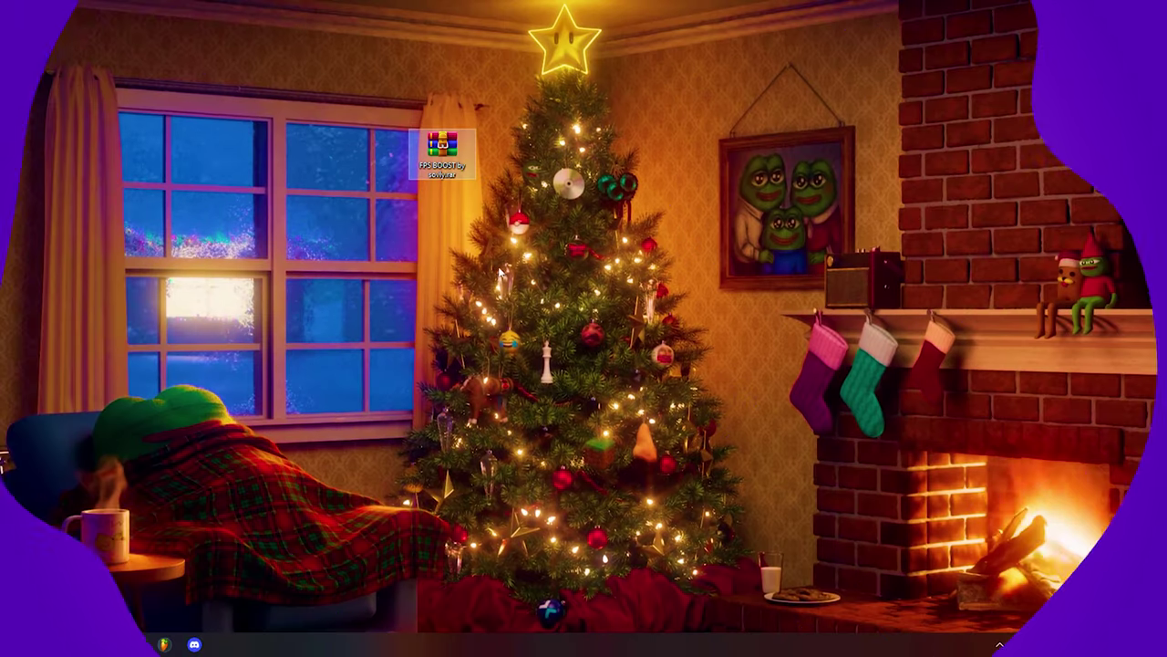
pyautogui.moveTo(445, 153); pyautogui.dragTo(239, 154)
pyautogui.moveTo(347, 219); pyautogui.dragTo(148, 86)
pyautogui.moveTo(344, 211); pyautogui.dragTo(130, 64)
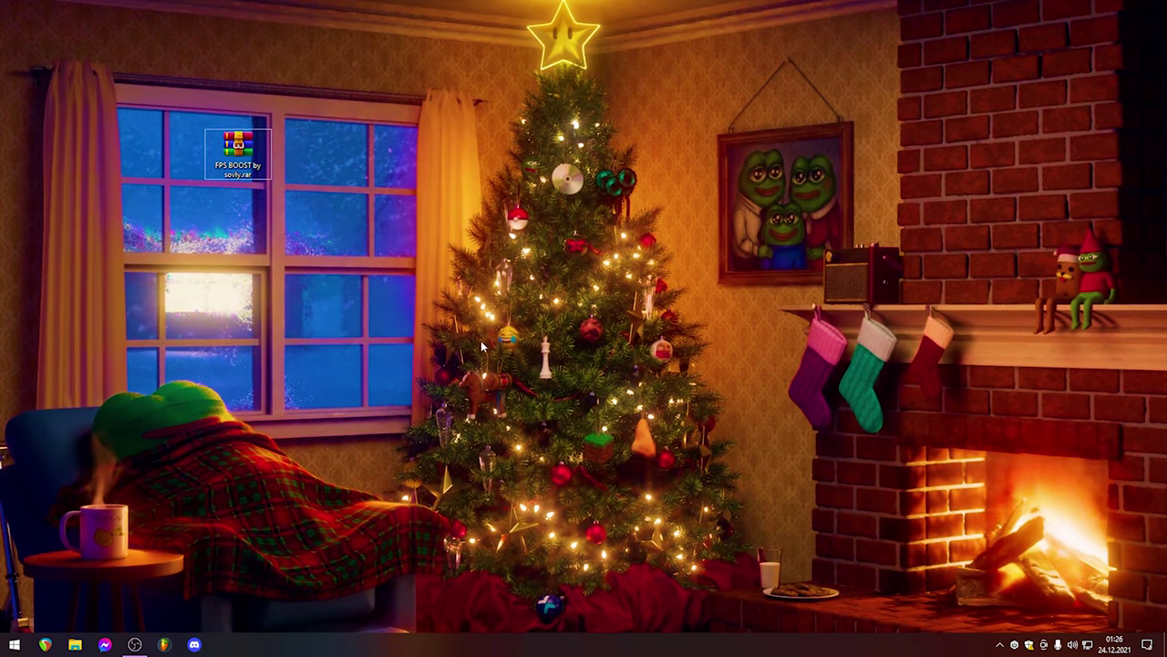
pyautogui.press('super')
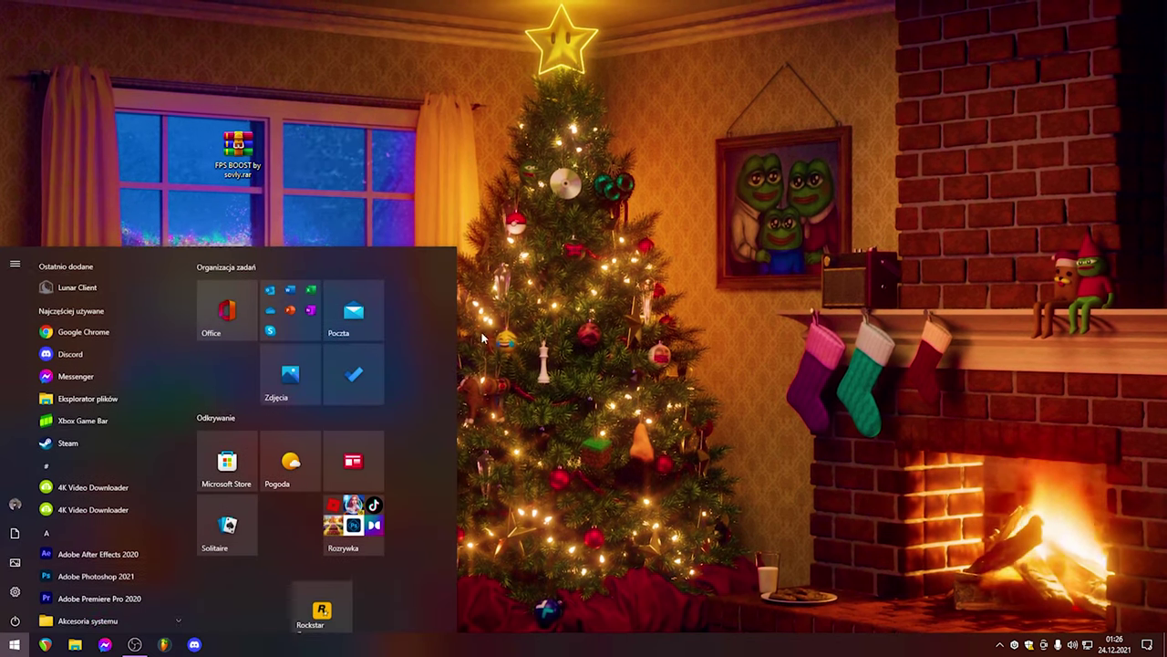
pyautogui.press('super')
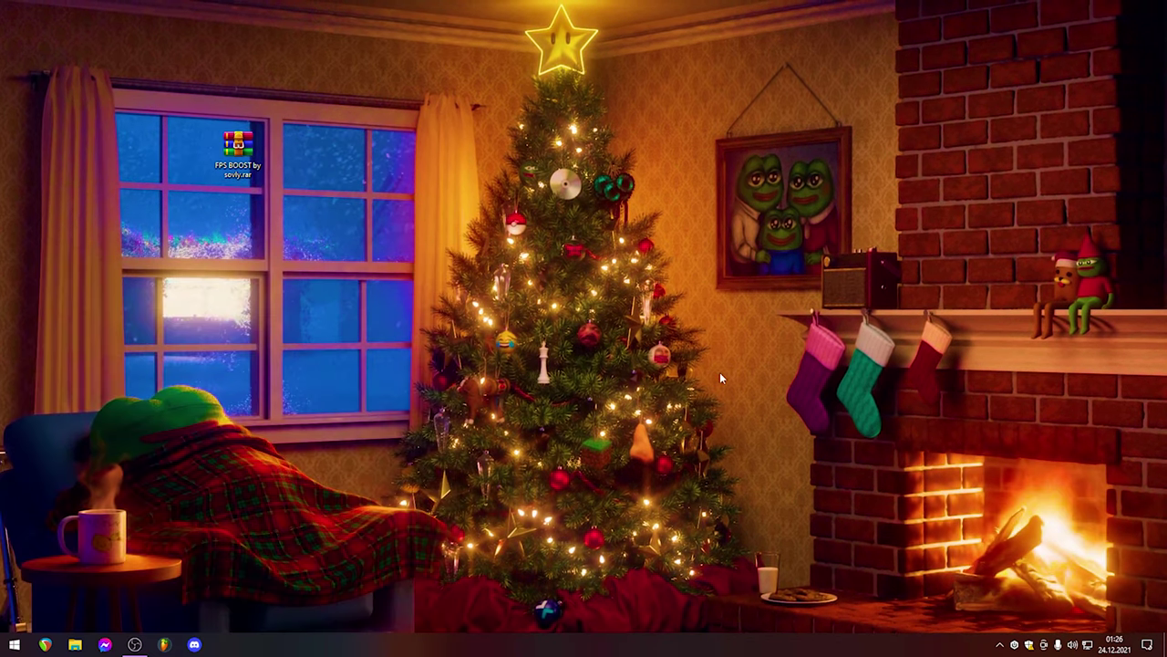
# Step: Open the NVIDIA control panel from the desktop and view the desktop colour settings
pyautogui.rightClick(534, 316)
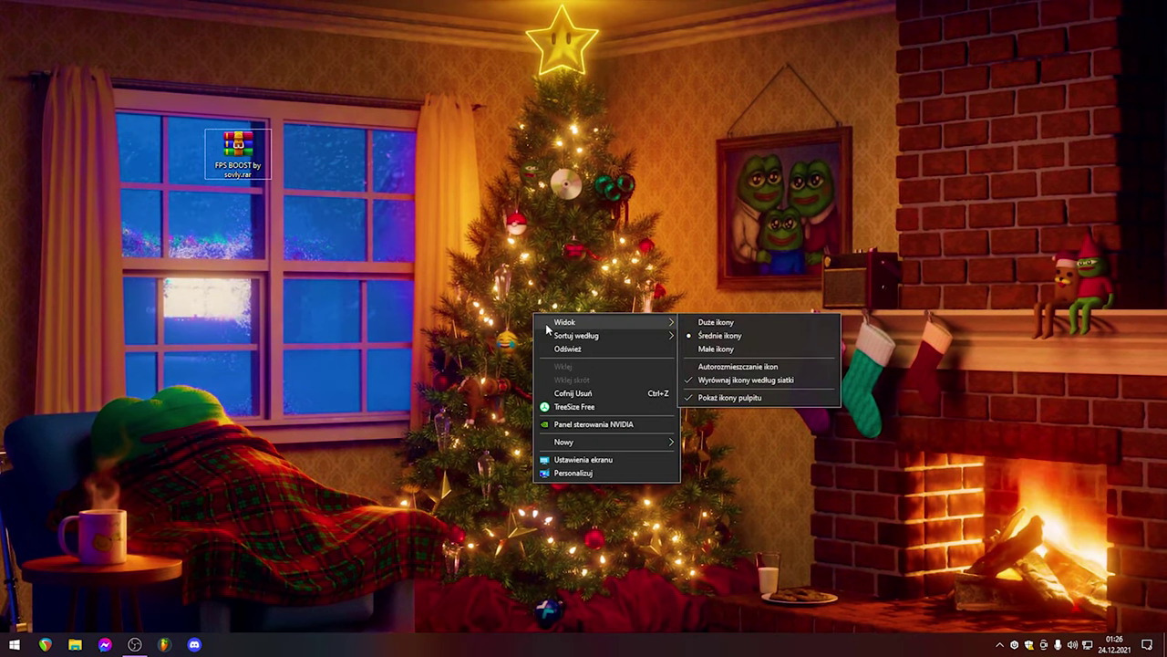
pyautogui.click(611, 426)
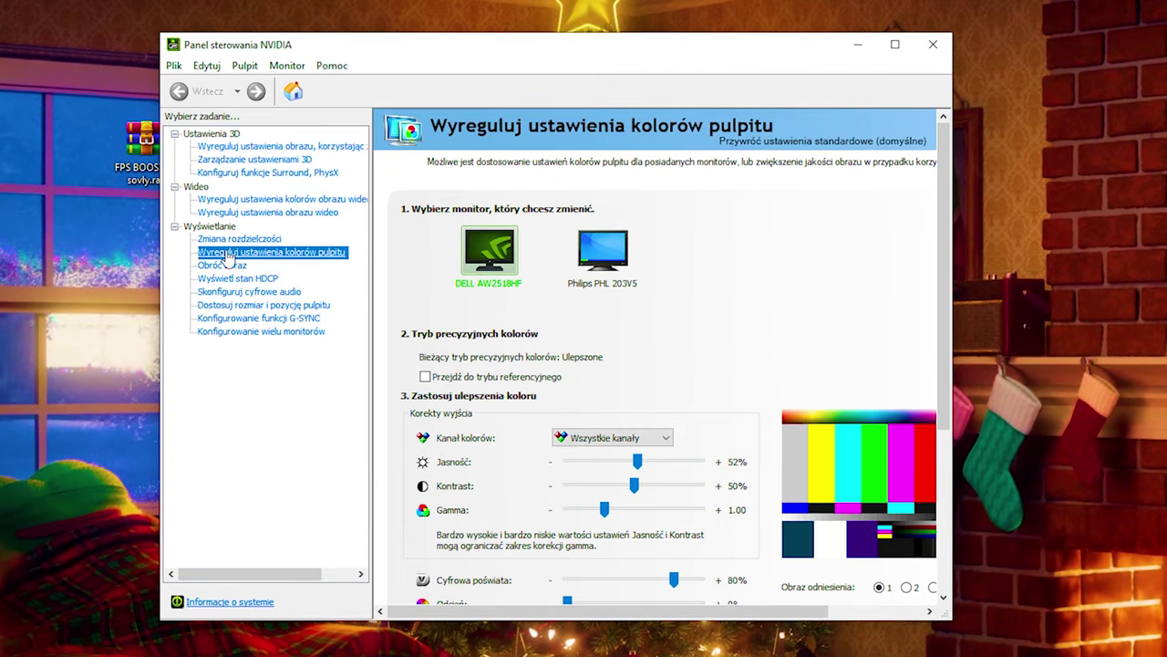
pyautogui.scroll(-1, 714, 584)
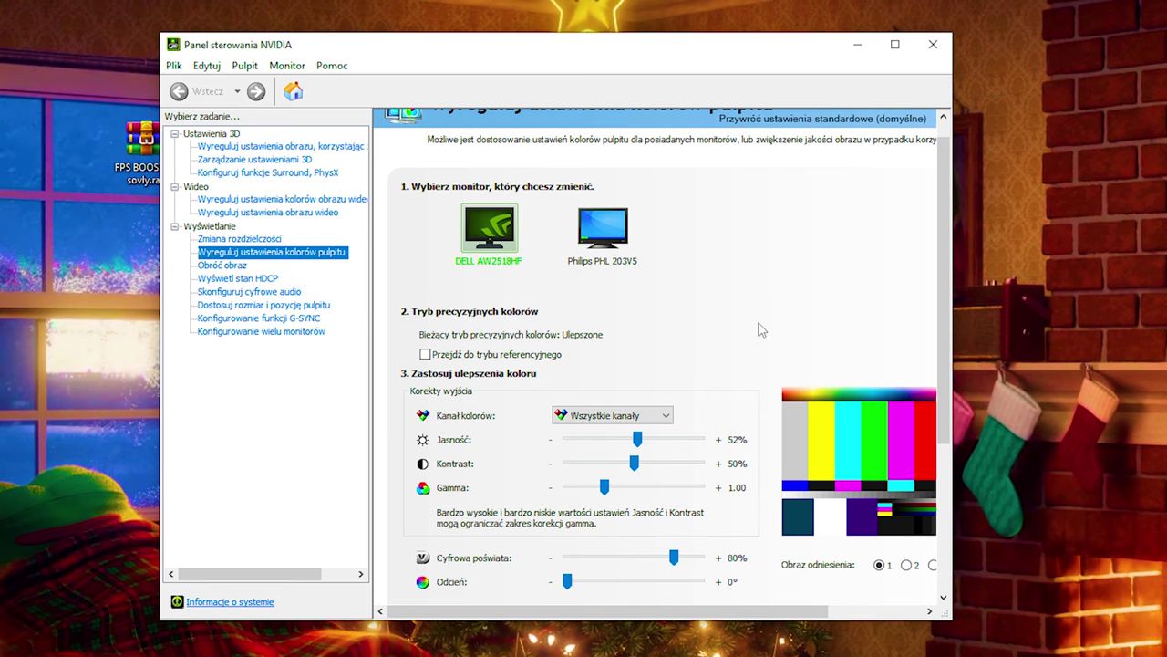
# Step: Set the refresh rate of the DELL AW2518HF monitor to 240Hz in the resolution settings
pyautogui.click(247, 238)
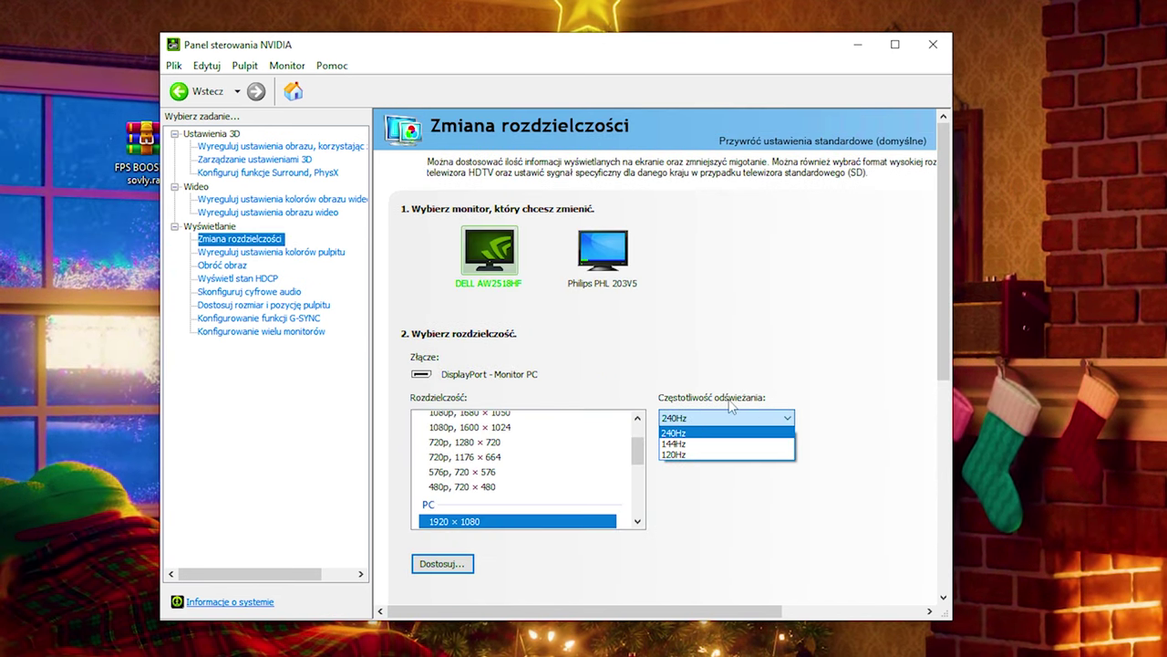
pyautogui.click(774, 401)
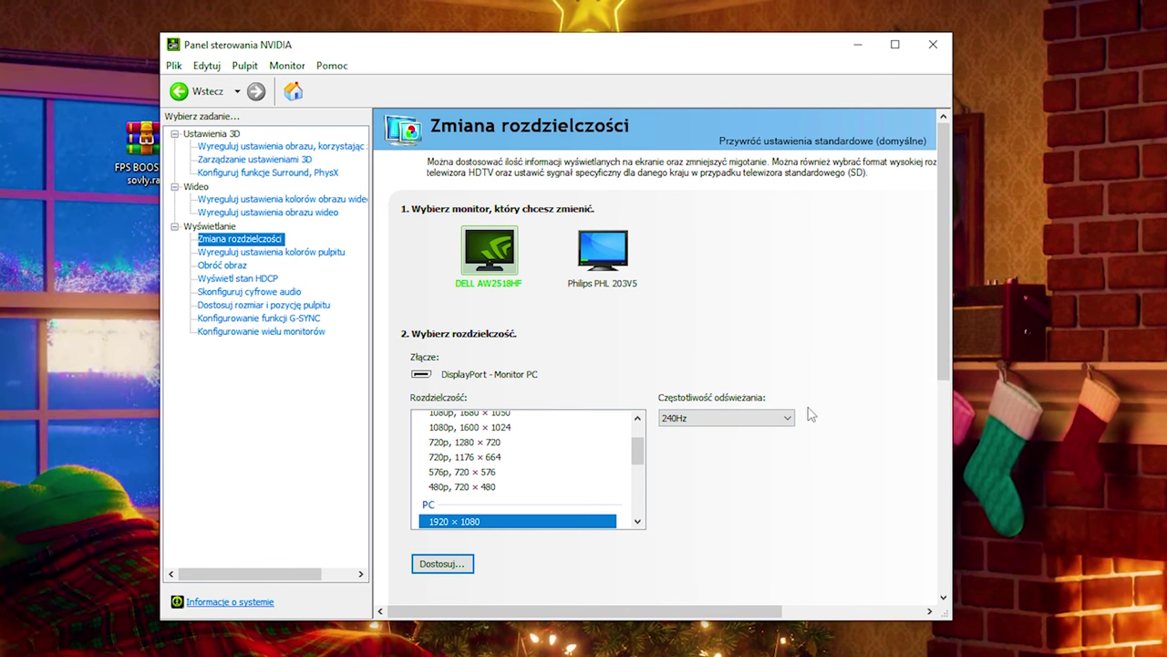
pyautogui.click(739, 418)
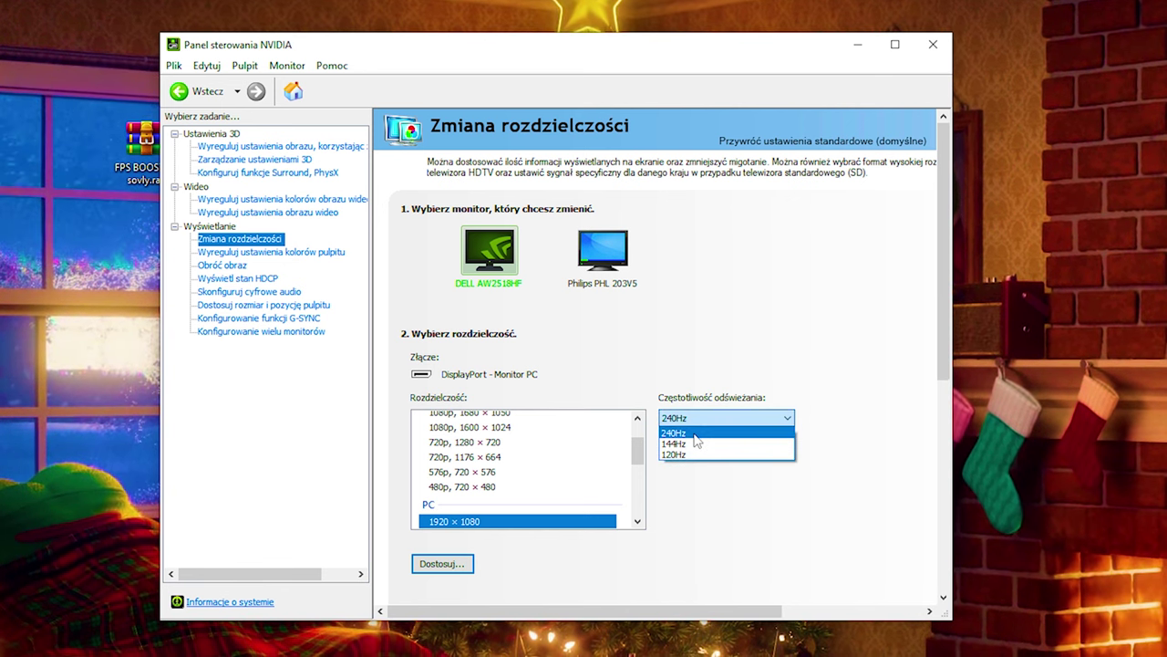
pyautogui.click(695, 434)
pyautogui.click(814, 601)
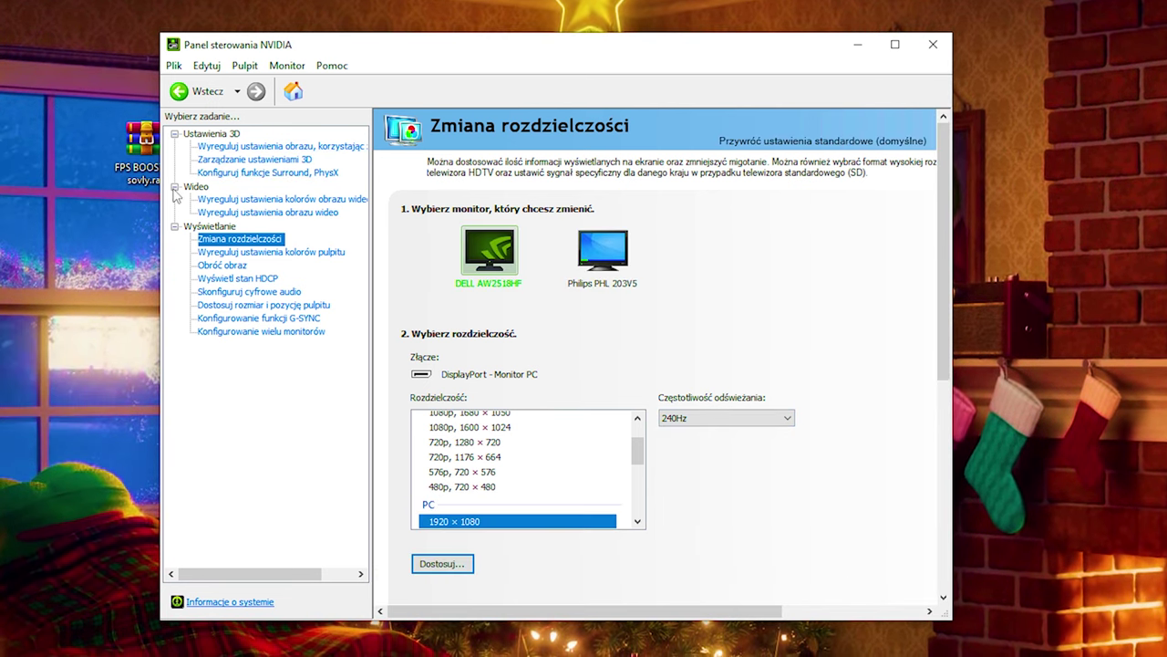
# Step: Open the image settings with preview and check the option for using advanced 3D image settings
pyautogui.click(188, 227)
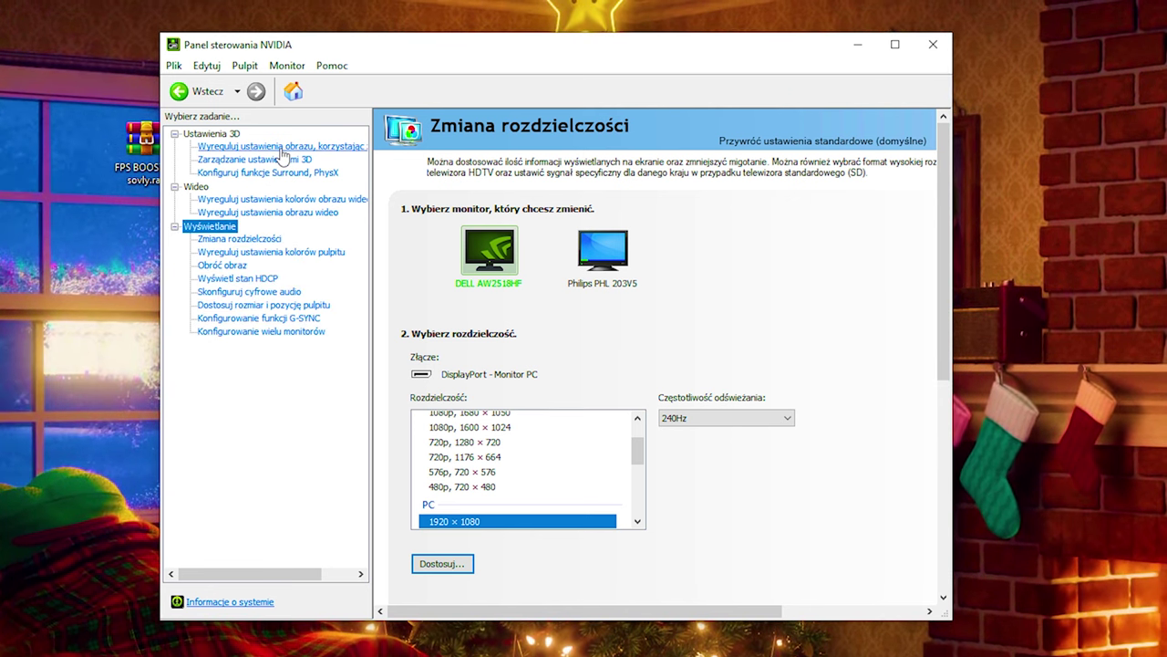
pyautogui.click(282, 149)
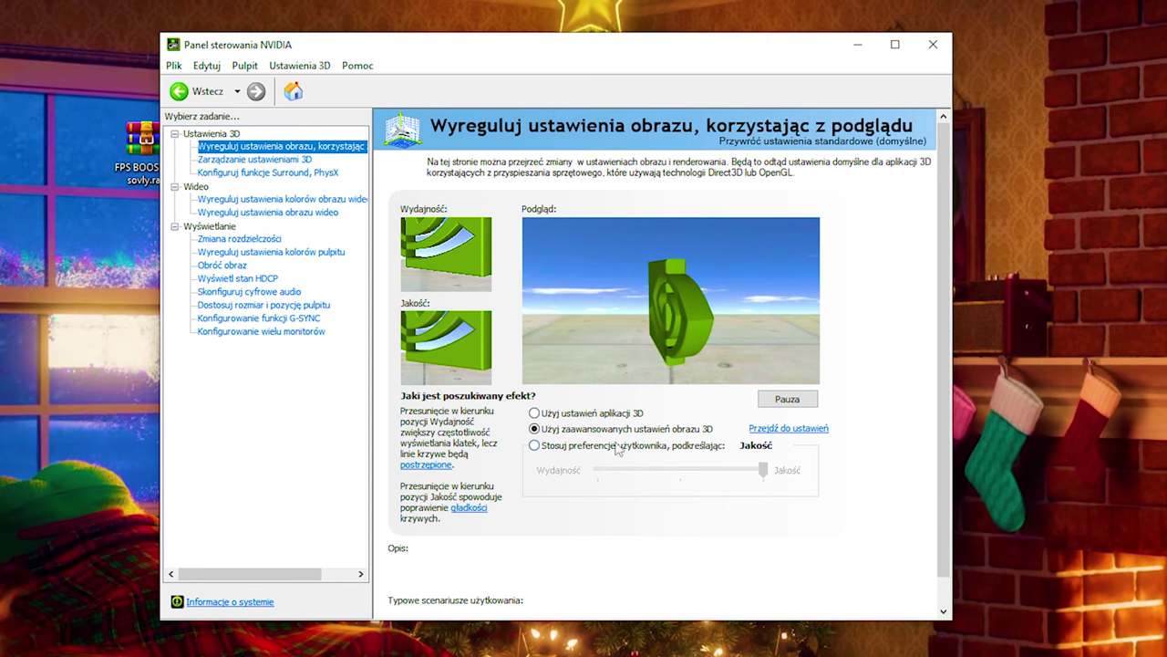
pyautogui.moveTo(625, 436)
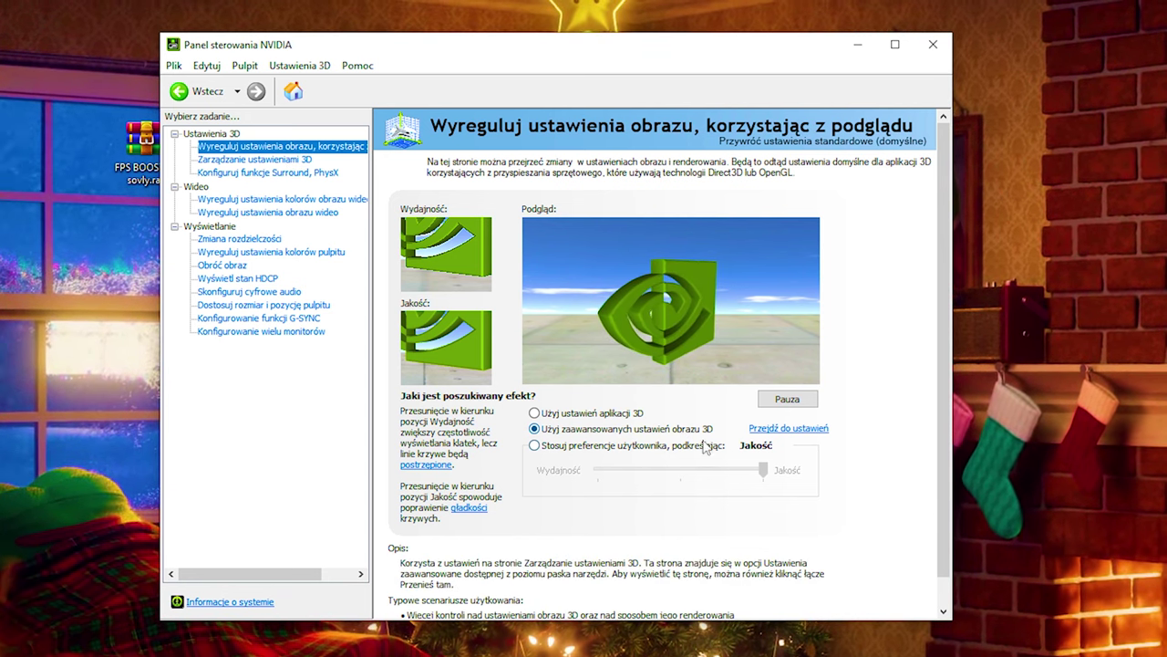
# Step: Open the 3D settings management page, widen the window and review the global settings list
pyautogui.click(255, 161)
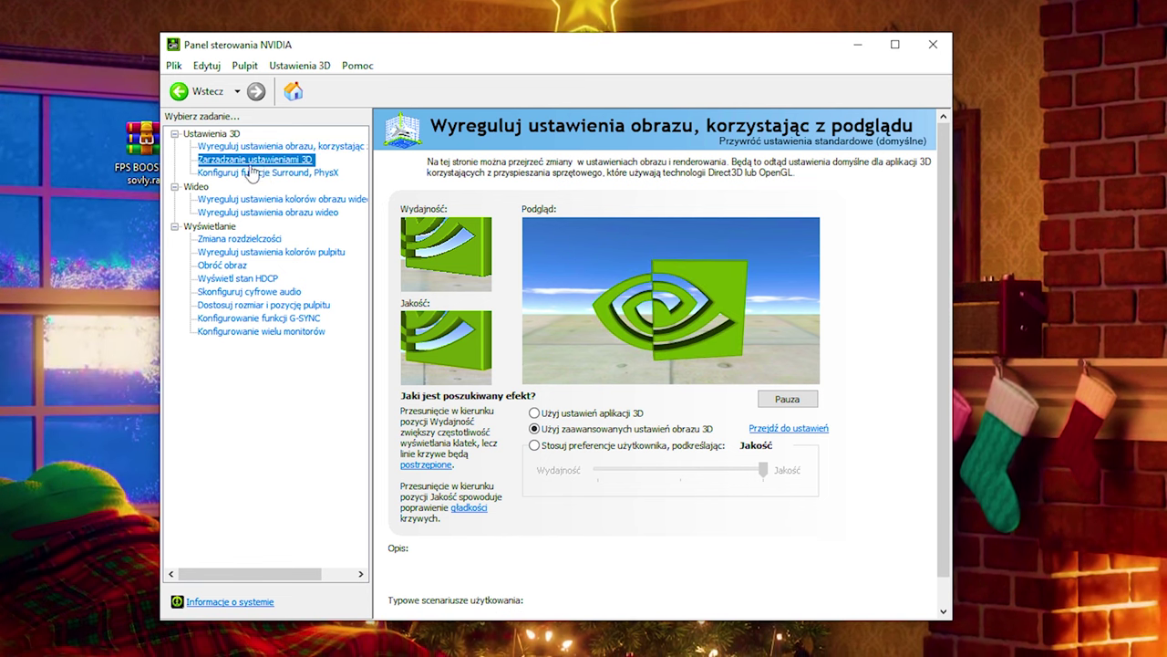
pyautogui.moveTo(950, 623); pyautogui.dragTo(1084, 624)
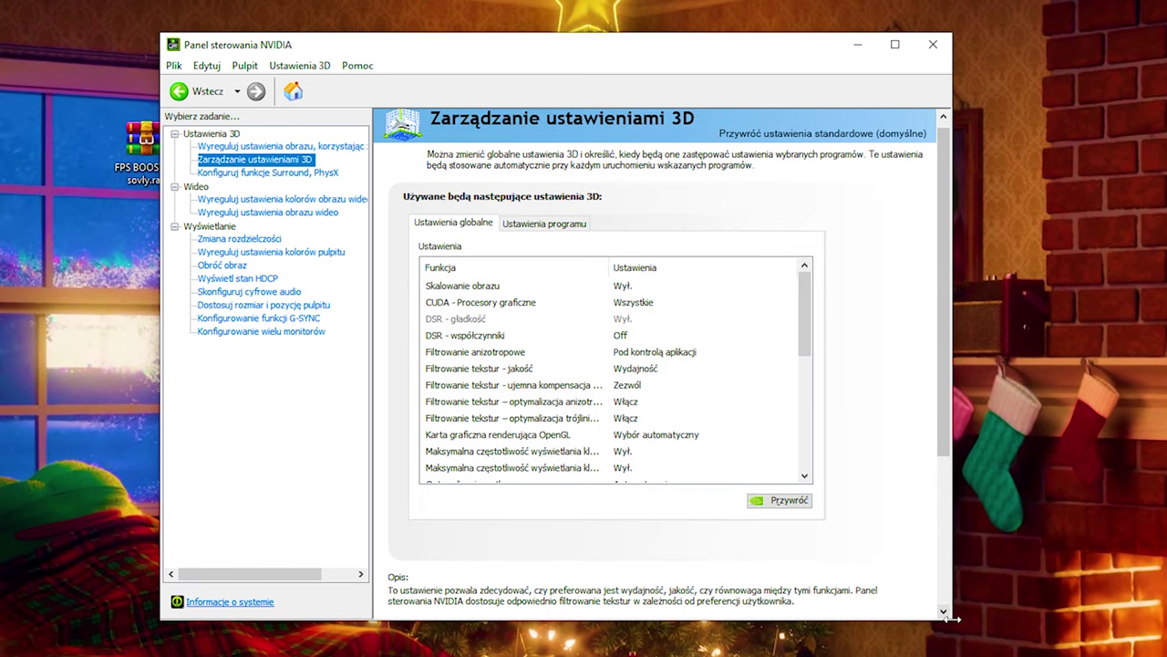
pyautogui.moveTo(803, 310); pyautogui.dragTo(817, 383)
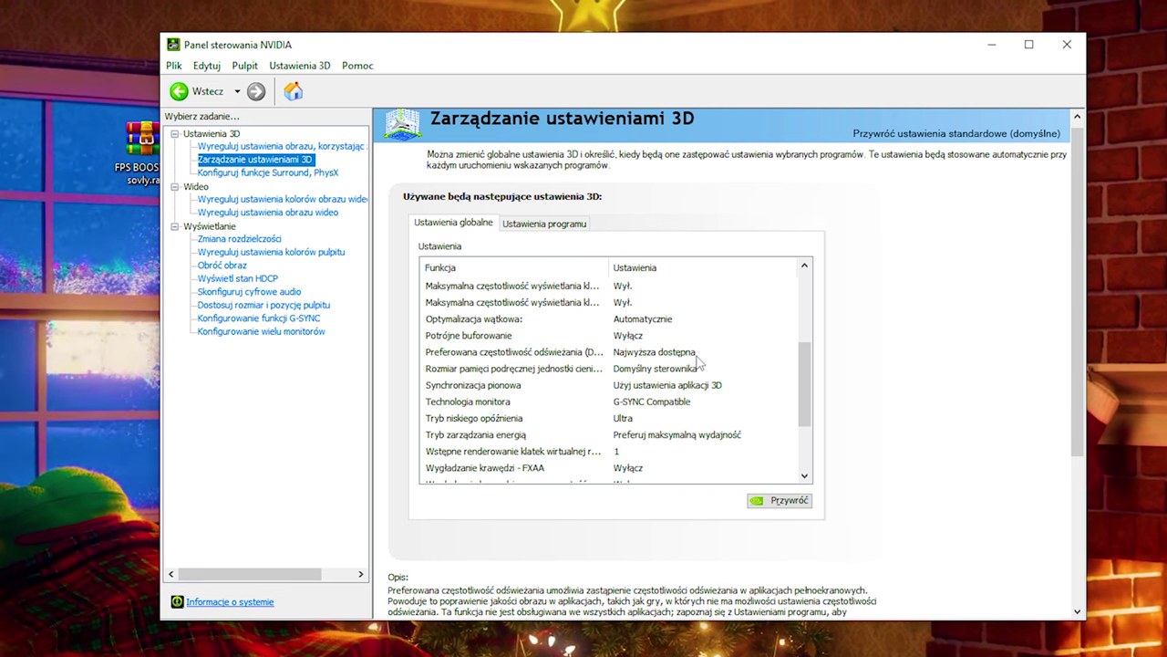
pyautogui.moveTo(803, 381); pyautogui.dragTo(808, 389)
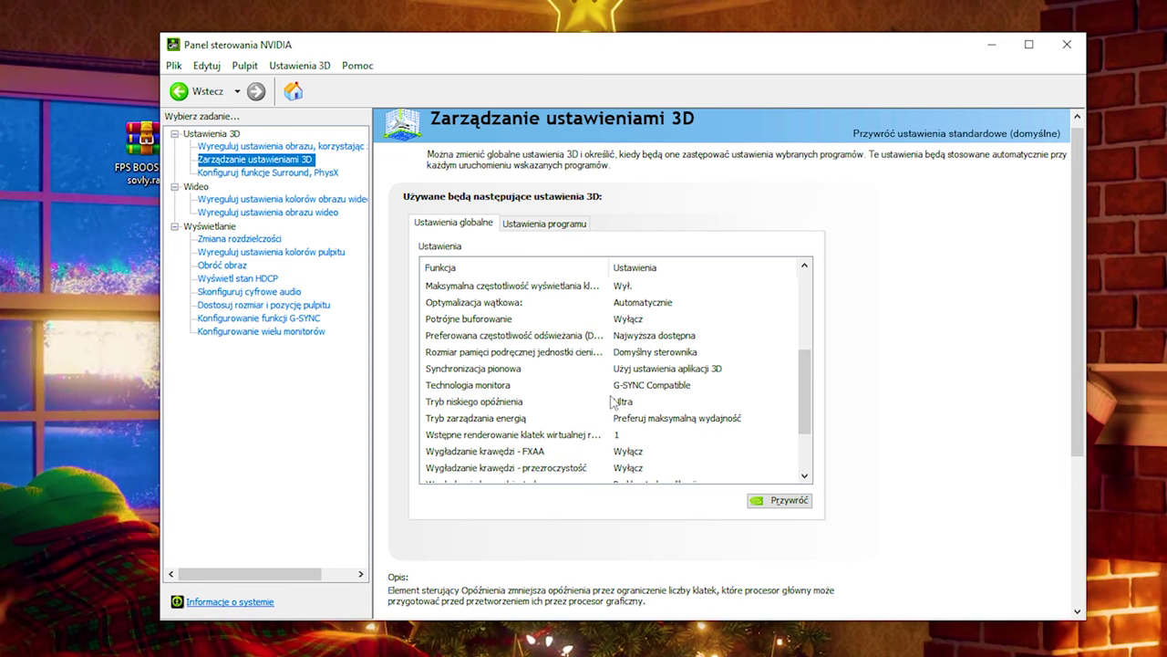
# Step: Set the global power management mode (Tryb zarządzania energią) to Optymalna moc
pyautogui.click(679, 419)
pyautogui.click(681, 418)
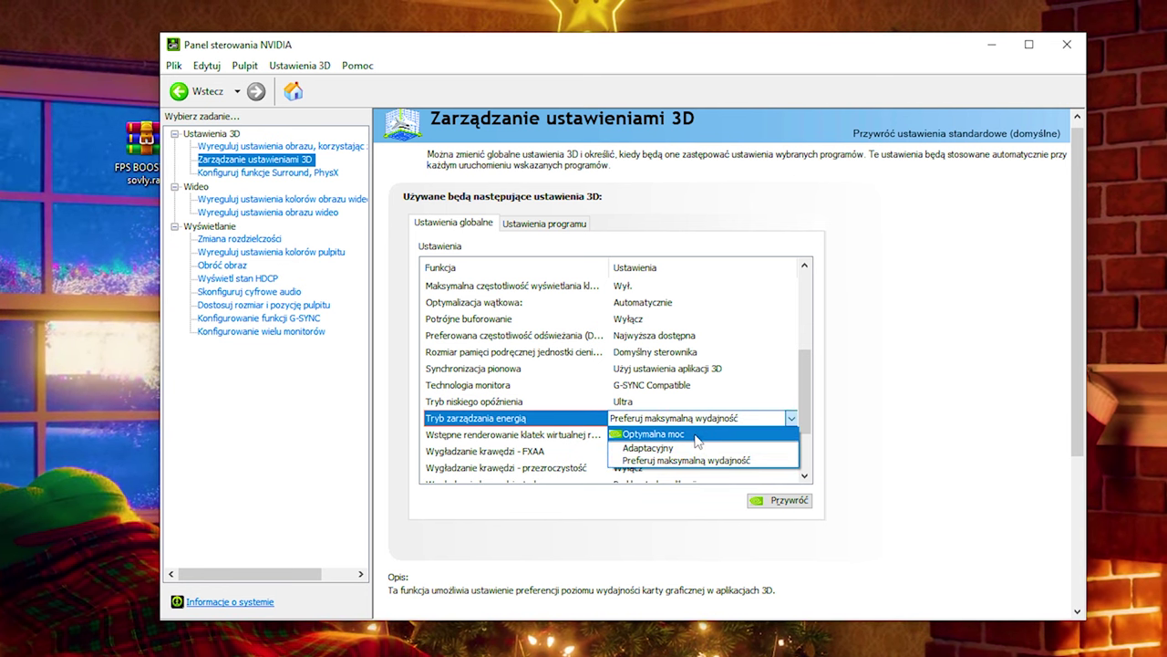
pyautogui.click(698, 435)
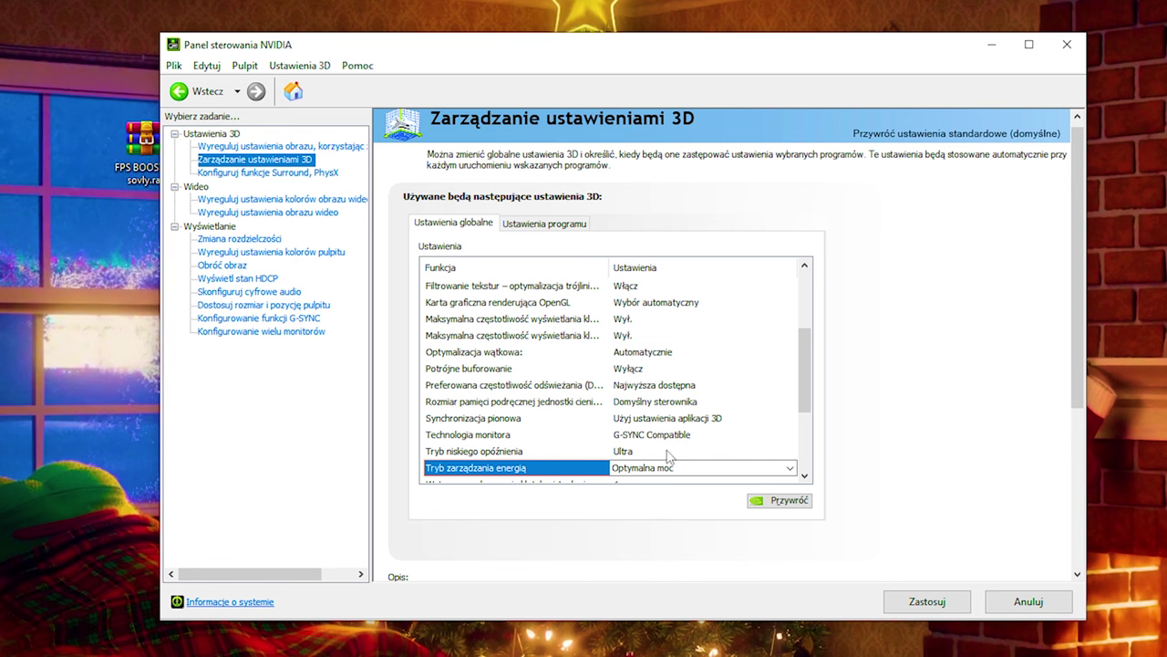
pyautogui.scroll(-1, 684, 436)
pyautogui.click(697, 419)
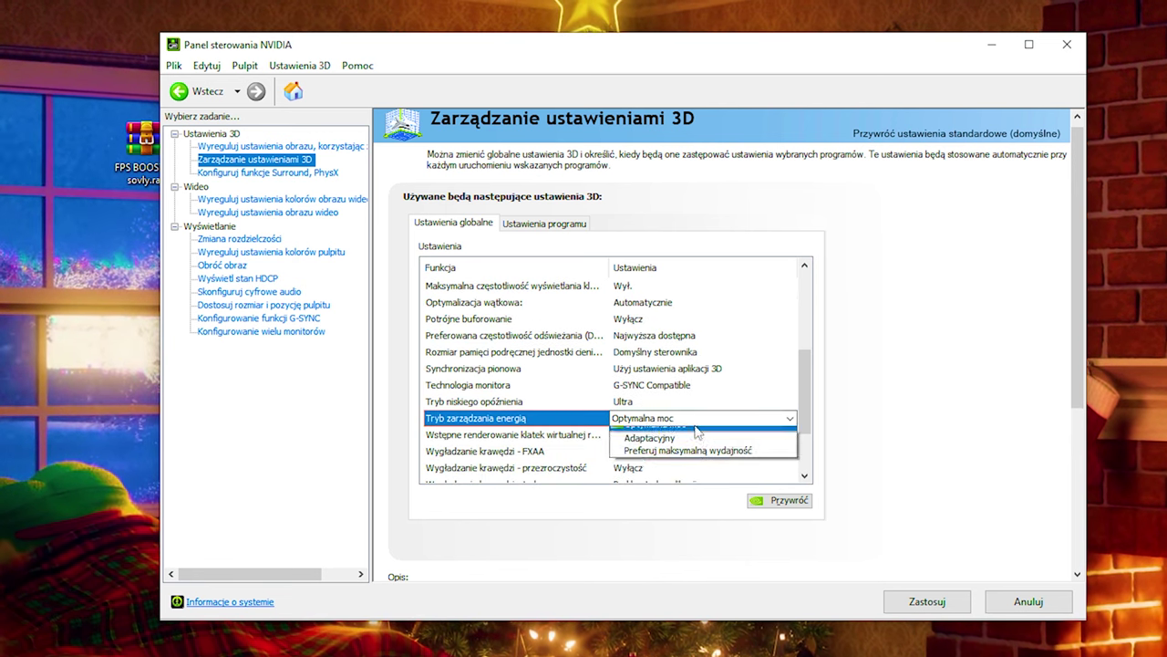
pyautogui.click(755, 435)
# Step: Review the remaining global 3D settings, apply the changes and close the NVIDIA control panel
pyautogui.scroll(-2, 683, 448)
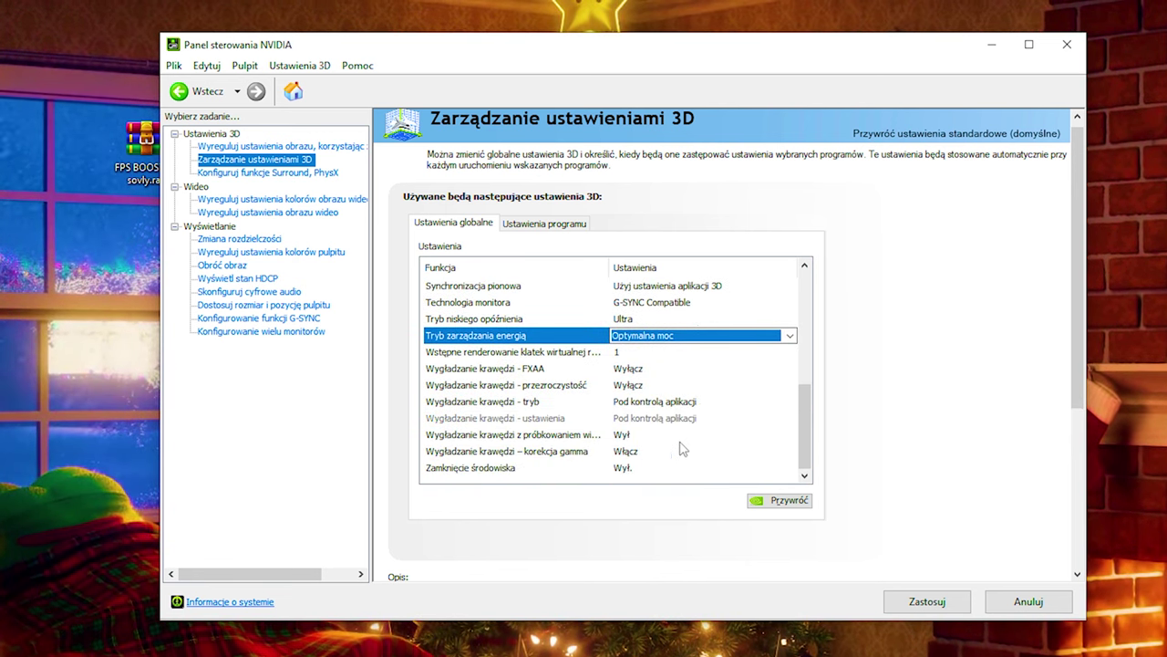
pyautogui.scroll(5, 729, 409)
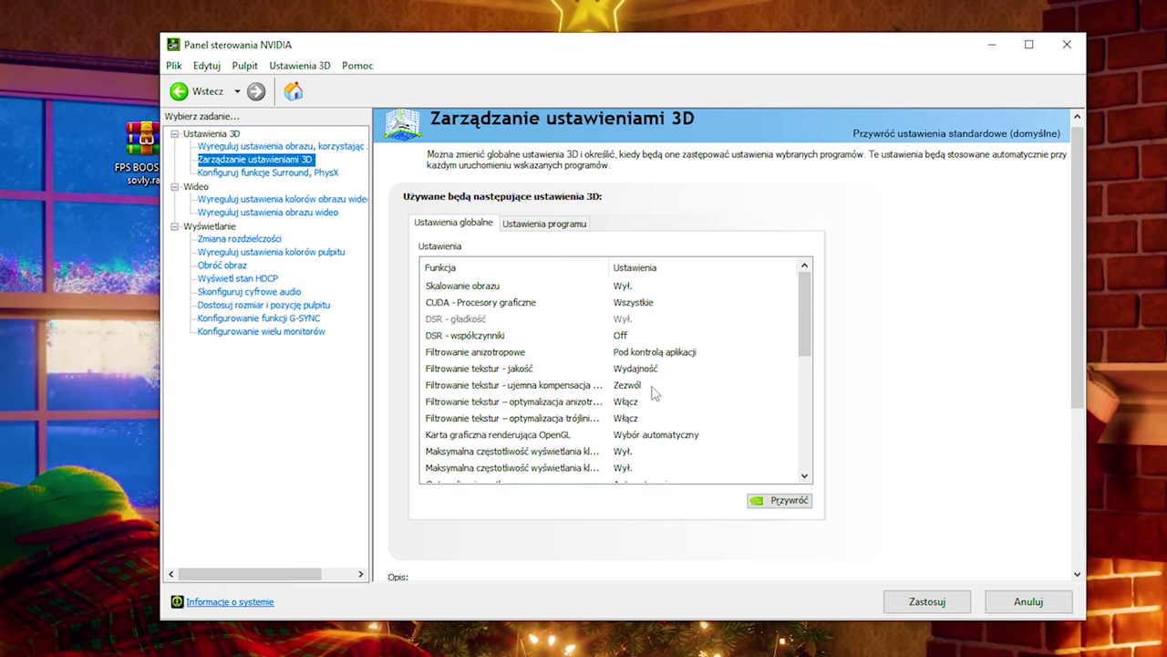
pyautogui.moveTo(804, 315); pyautogui.dragTo(807, 426)
pyautogui.click(928, 603)
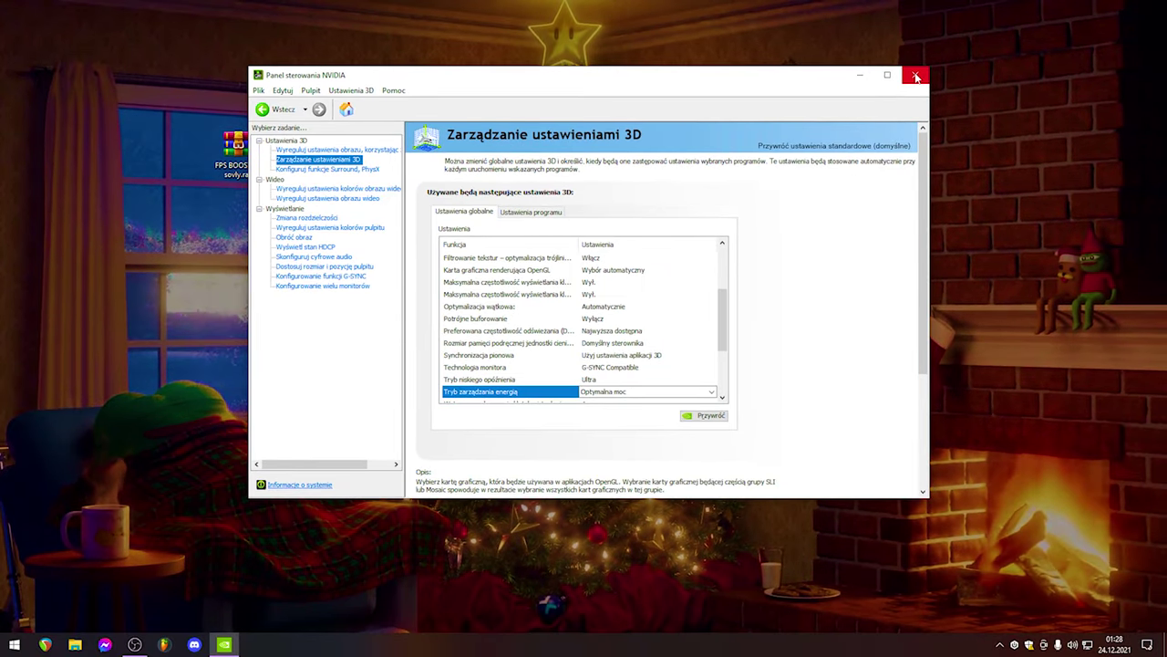
pyautogui.click(999, 58)
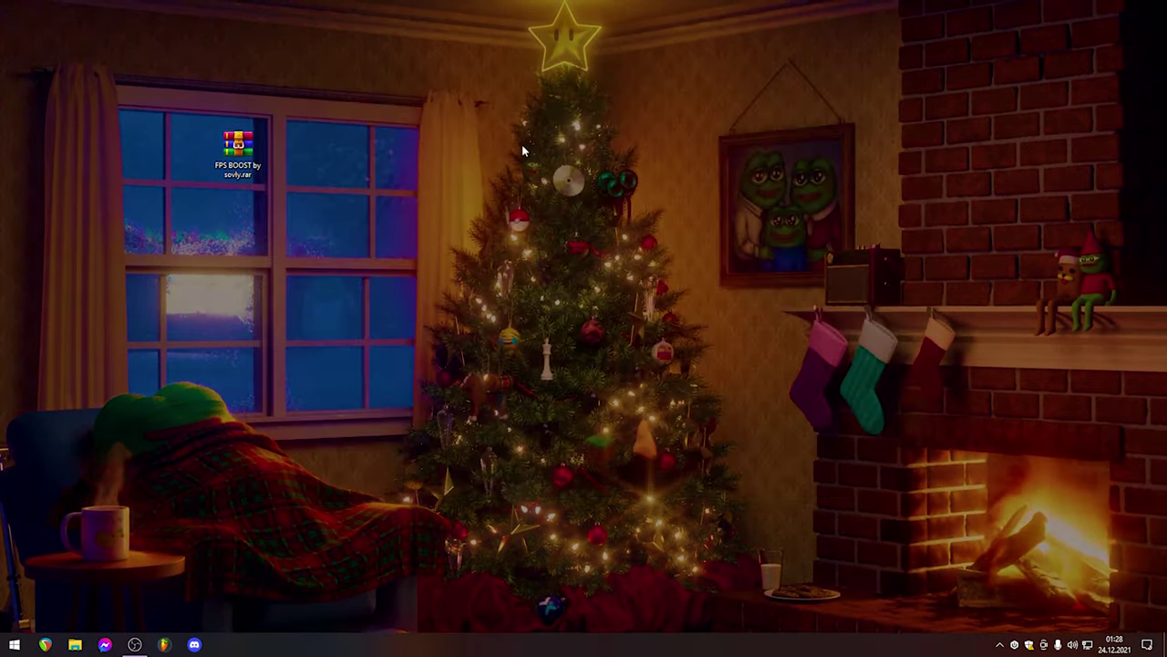
# Step: Extract the FPS BOOST by sovly.rar archive into its own folder on the desktop
pyautogui.moveTo(112, 64); pyautogui.dragTo(369, 299)
pyautogui.moveTo(346, 248); pyautogui.dragTo(273, 211)
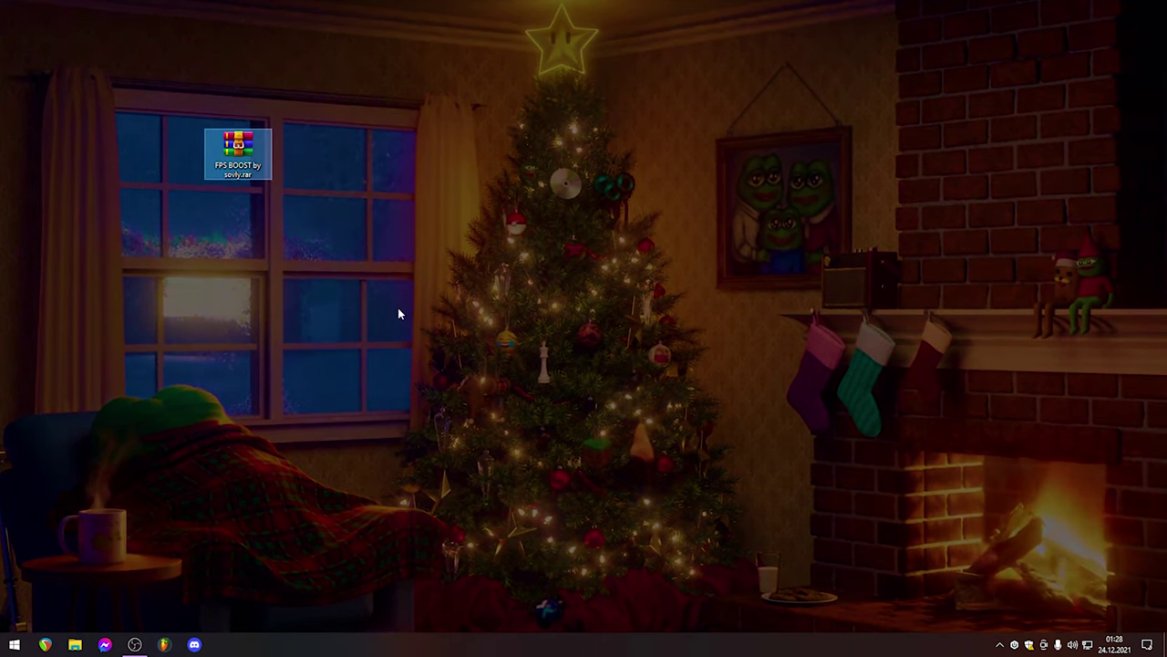
pyautogui.rightClick(248, 154)
pyautogui.click(291, 215)
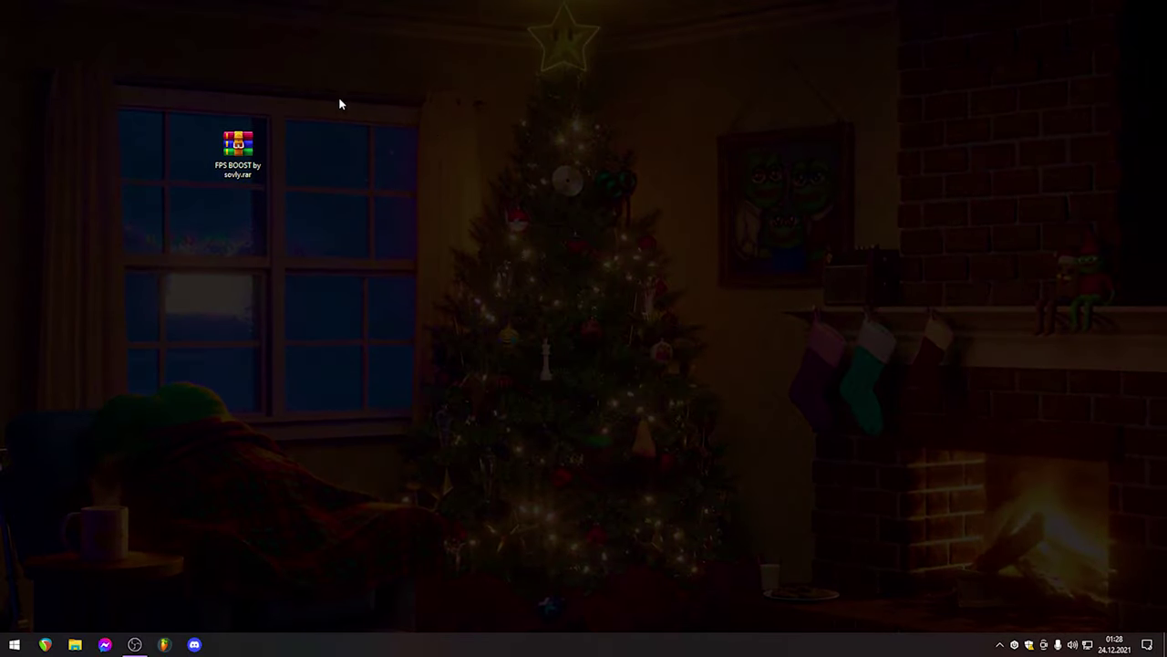
pyautogui.moveTo(32, 20); pyautogui.dragTo(310, 157)
pyautogui.moveTo(407, 205); pyautogui.dragTo(265, 86)
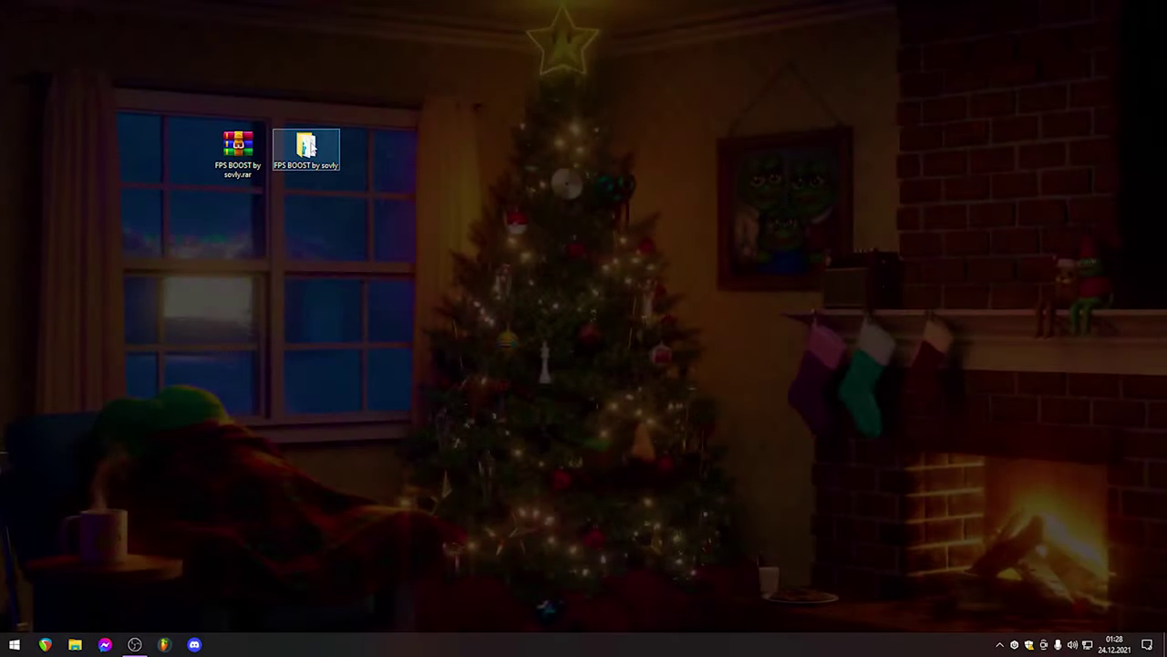
# Step: Open the extracted FPS BOOST by sovly folder and go into its 1.Sterowniki subfolder
pyautogui.doubleClick(308, 146)
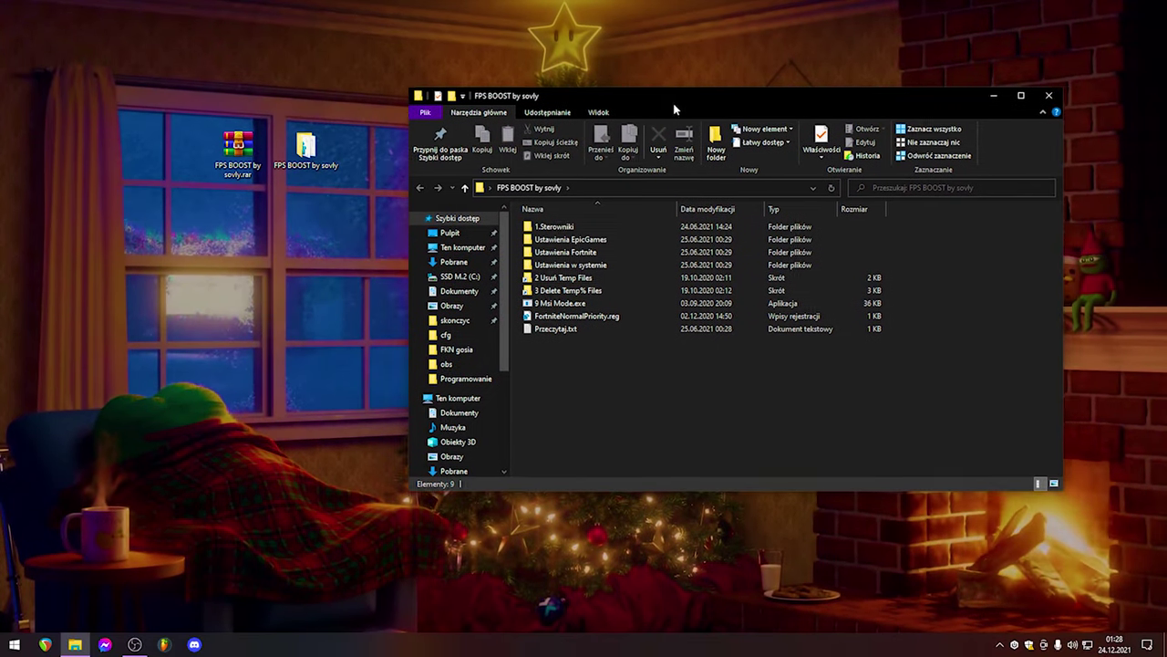
pyautogui.moveTo(674, 109); pyautogui.dragTo(629, 112)
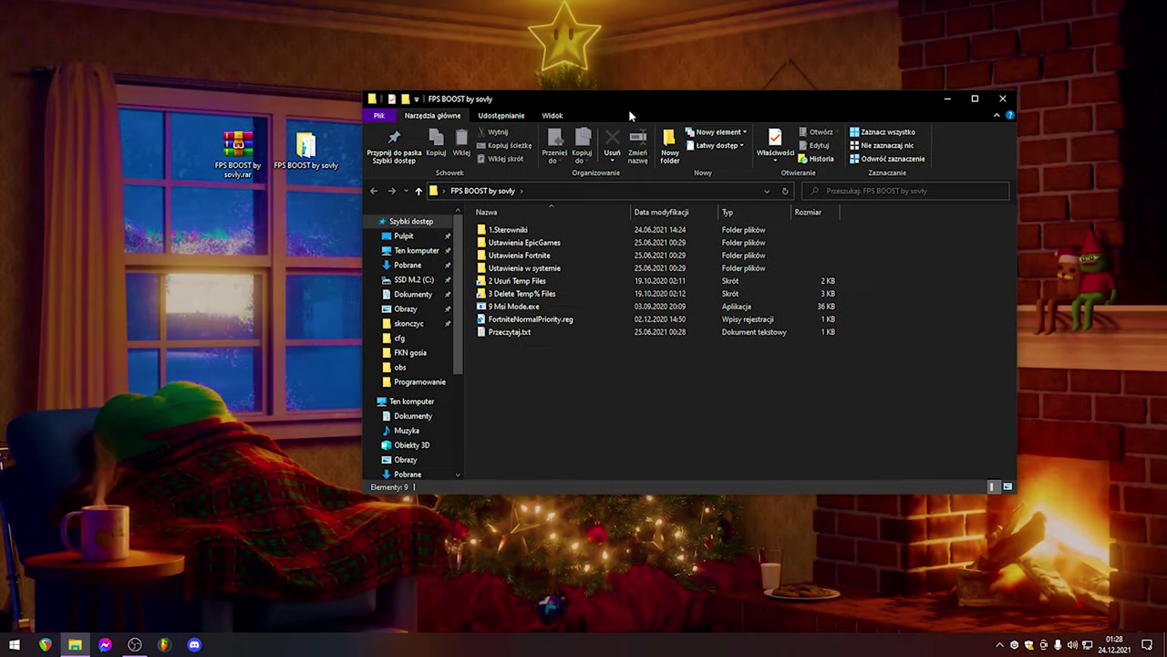
pyautogui.doubleClick(503, 231)
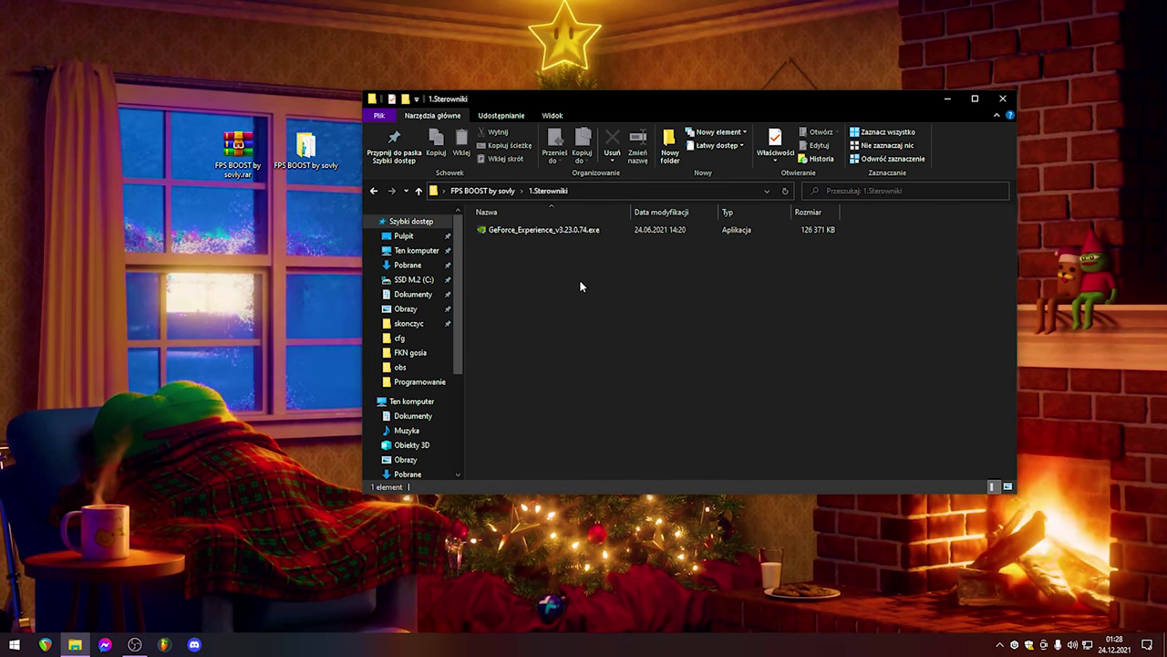
# Step: Select the GeForce_Experience_v3.23.0.74.exe installer, then search the system for "exp" and launch GeForce Experience
pyautogui.moveTo(615, 280); pyautogui.dragTo(469, 227)
pyautogui.press('super')
pyautogui.write('exp')
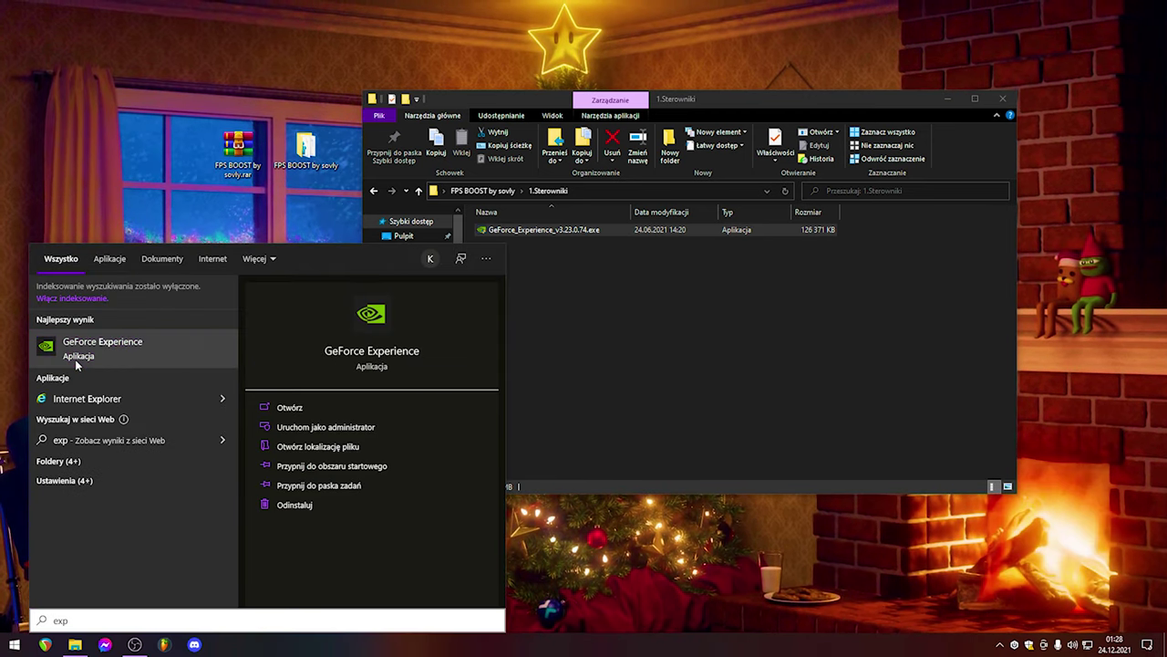
pyautogui.click(77, 359)
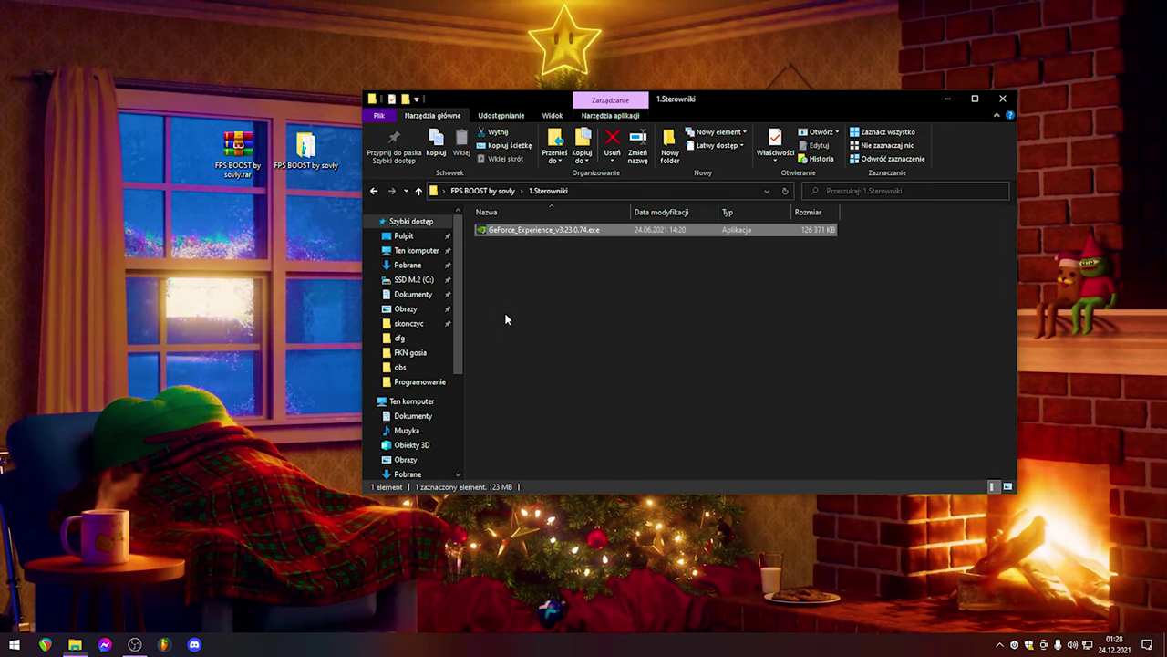
# Step: Return to the FPS BOOST by sovly folder, looking into 1.Sterowniki once more
pyautogui.press('BackSpace')
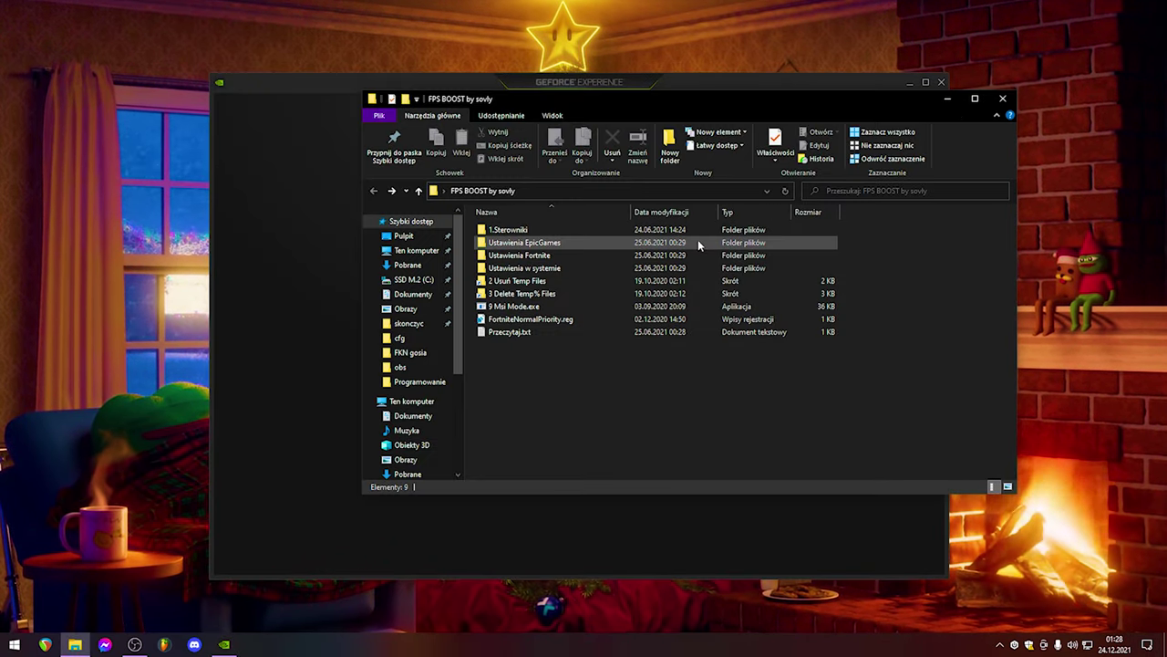
pyautogui.doubleClick(694, 232)
pyautogui.press('BackSpace')
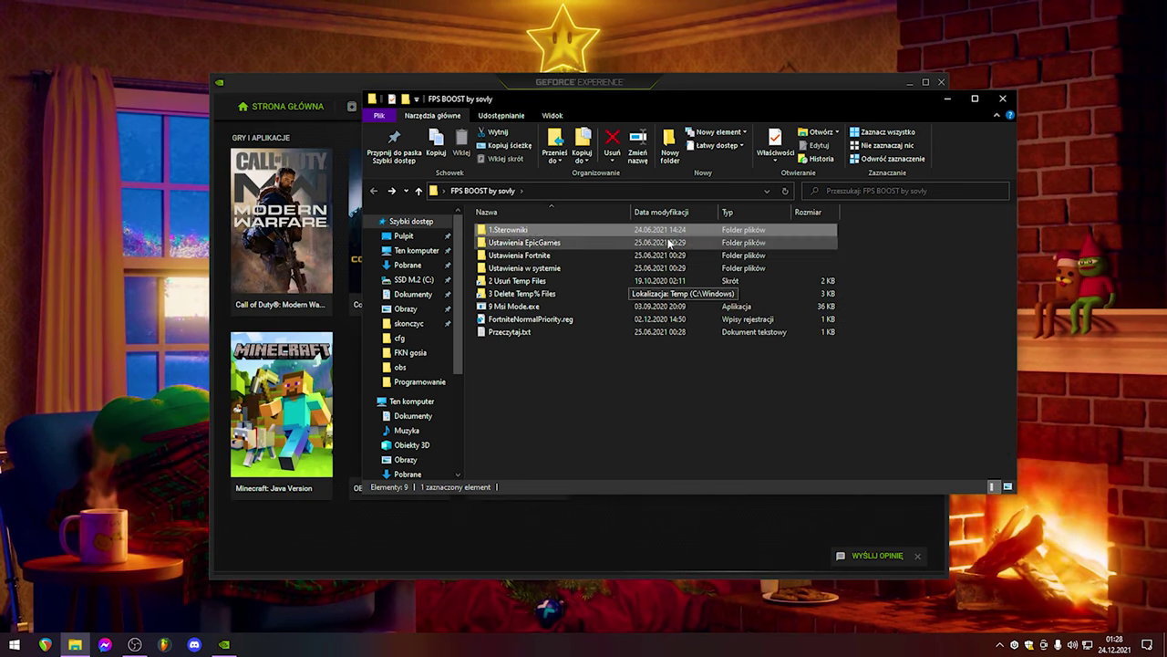
# Step: Switch to GeForce Experience and check for available updates to the graphics driver
pyautogui.moveTo(664, 358); pyautogui.dragTo(649, 219)
pyautogui.click(688, 398)
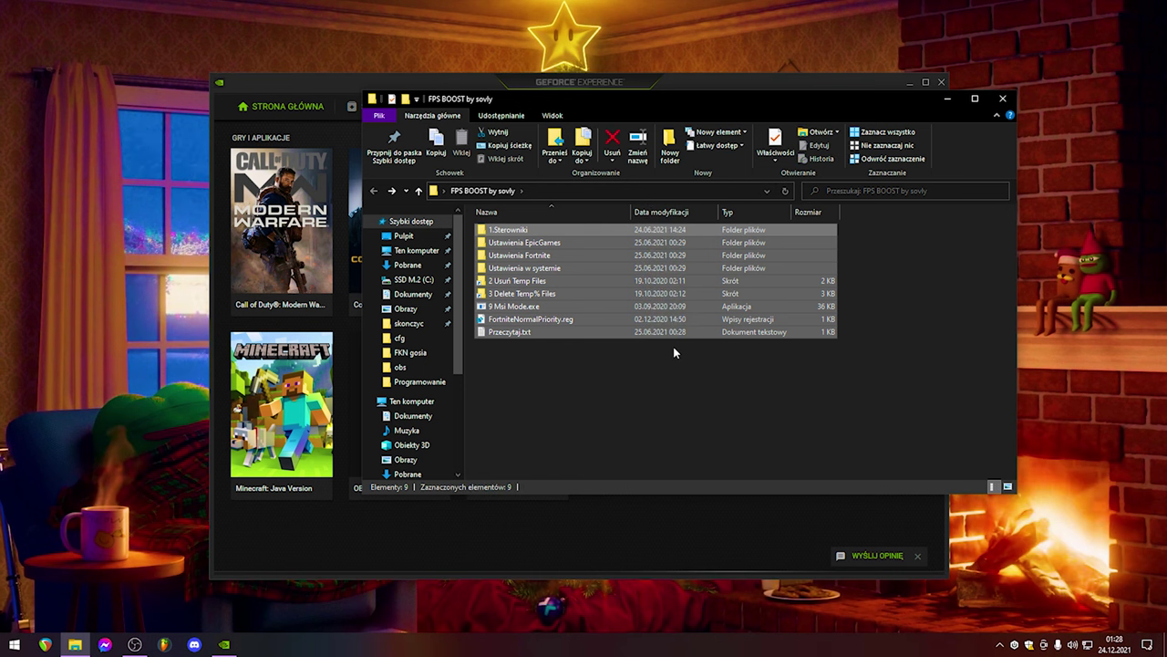
pyautogui.click(816, 86)
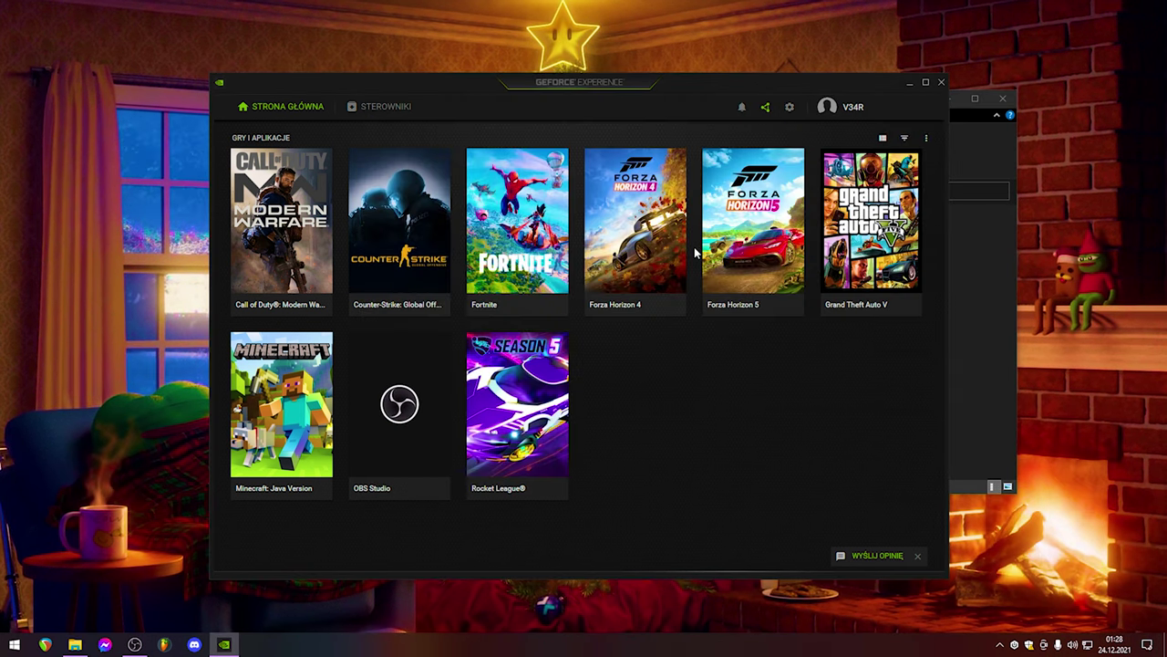
pyautogui.click(374, 110)
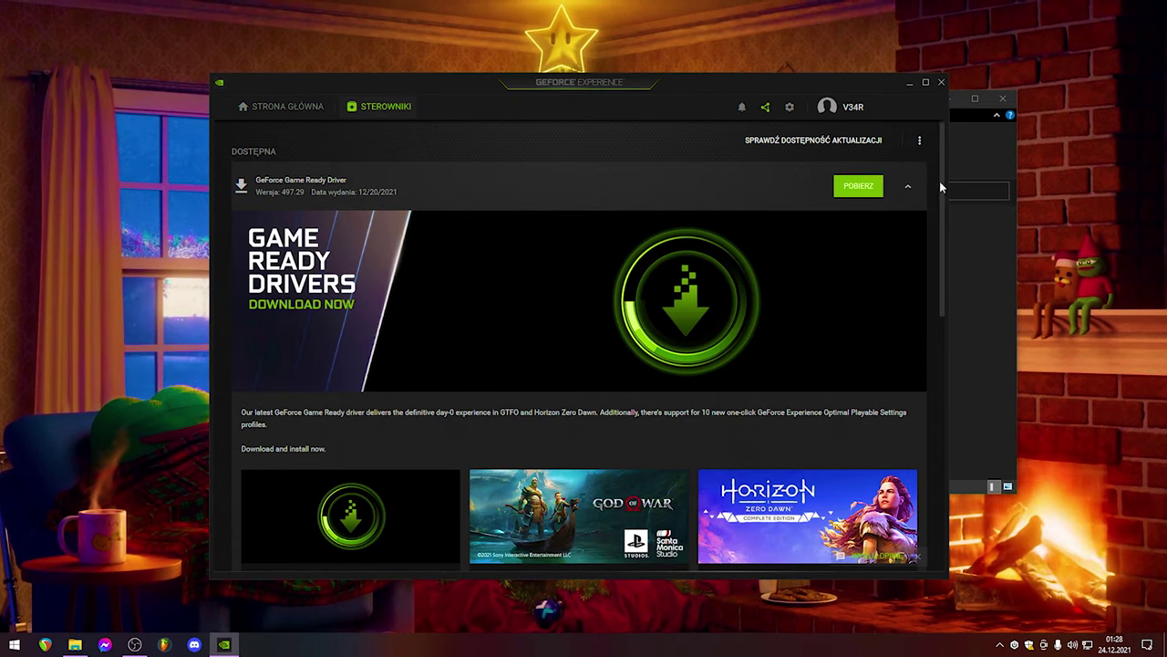
pyautogui.click(789, 143)
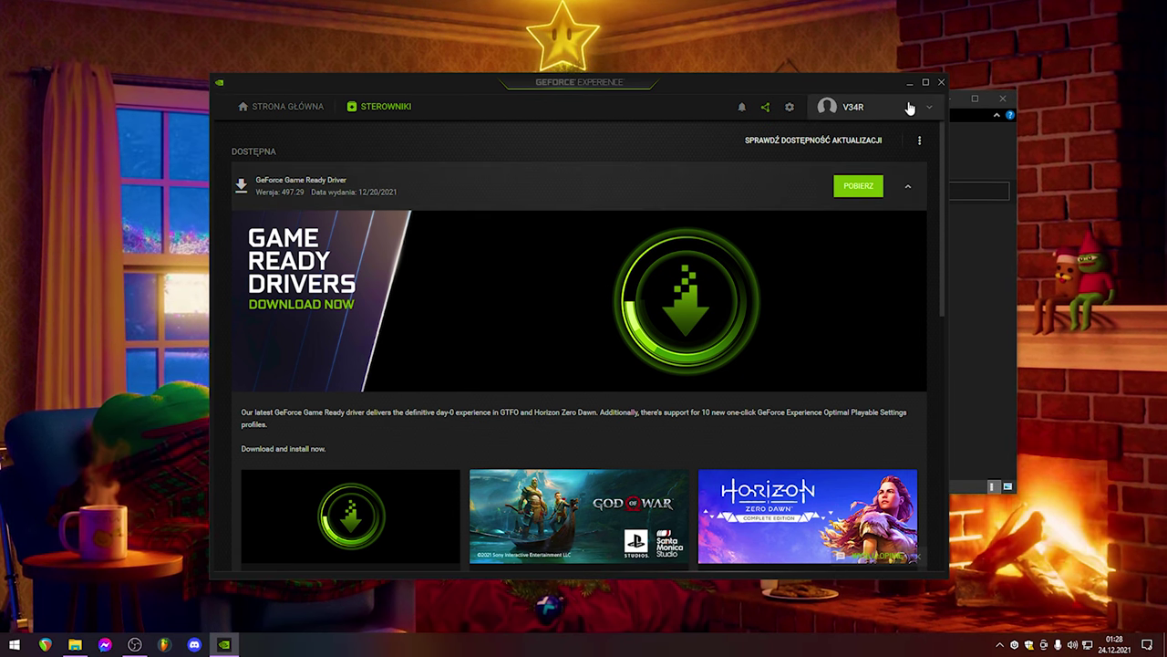
# Step: Review the general settings of GeForce Experience, including the image scaling section, and close the program
pyautogui.click(791, 107)
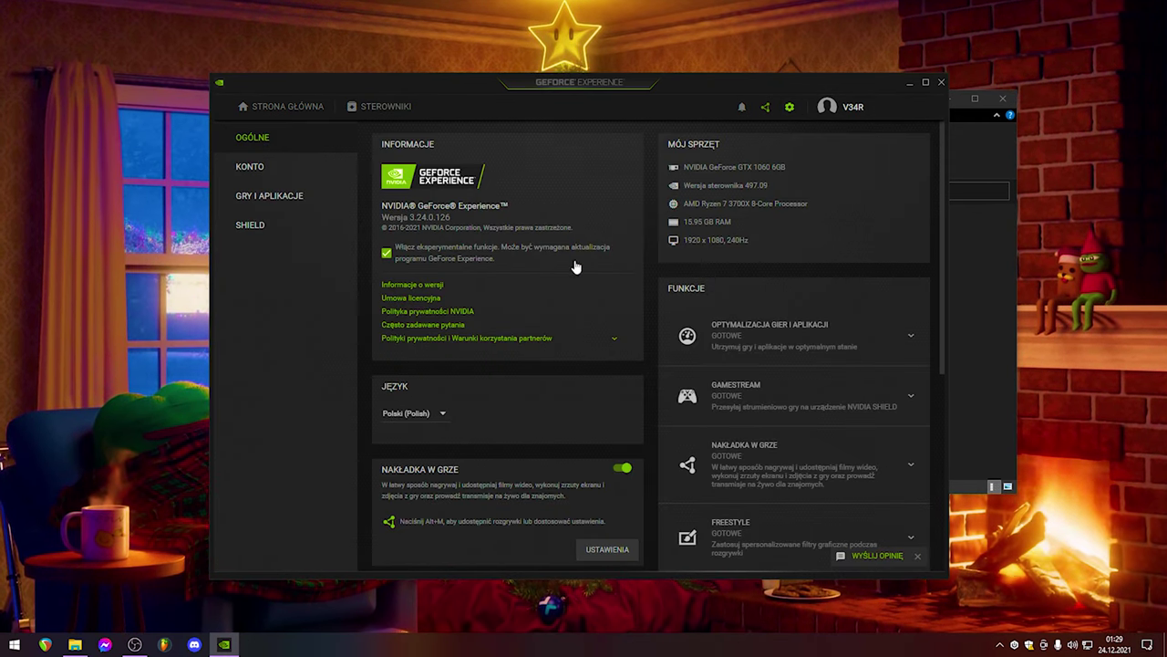
pyautogui.scroll(-4, 465, 267)
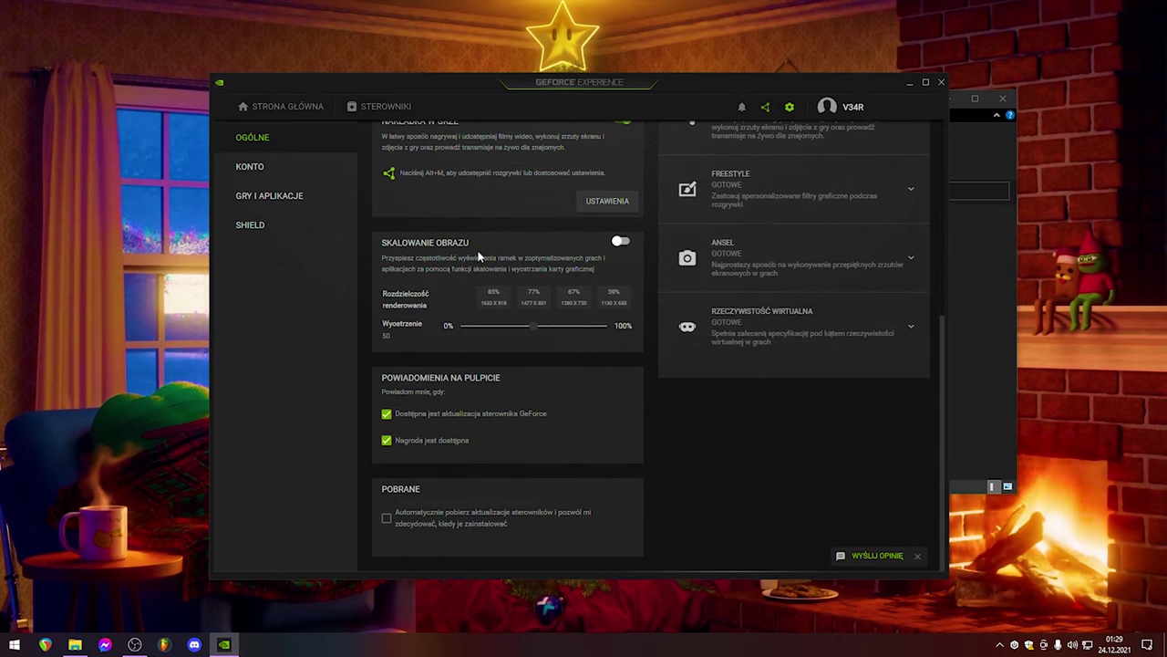
pyautogui.scroll(4, 479, 257)
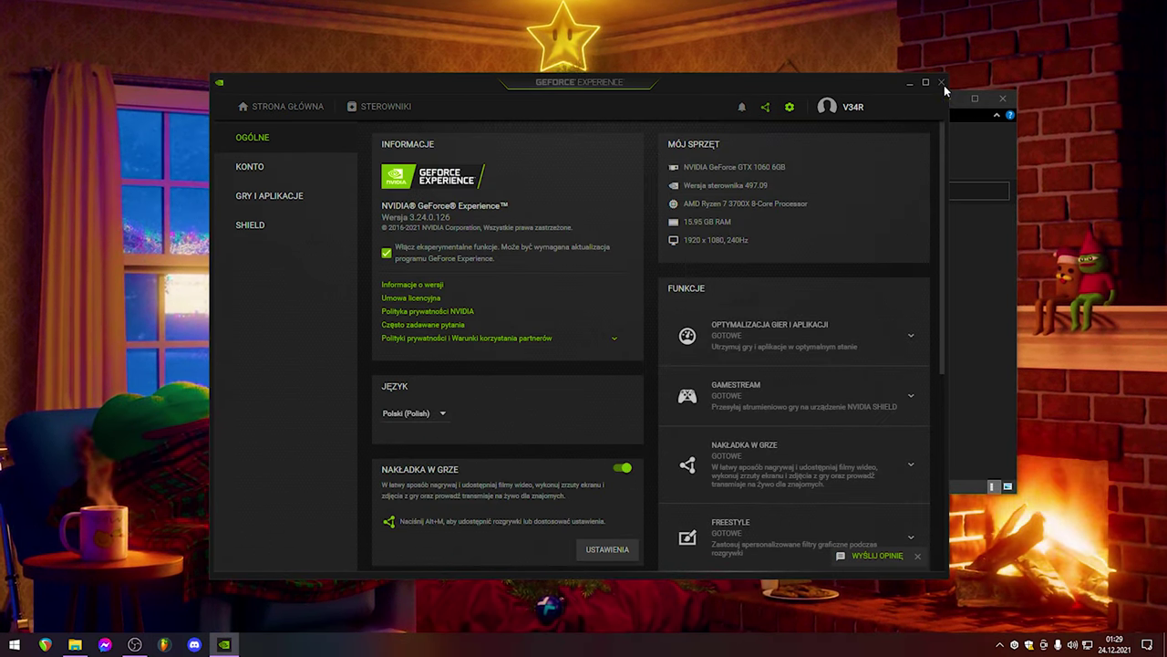
pyautogui.click(942, 83)
# Step: Open the Ustawienia EpicGames folder, search the system for "epi" and launch the Epic Games Launcher
pyautogui.doubleClick(569, 243)
pyautogui.click(538, 232)
pyautogui.click(534, 254)
pyautogui.press('super')
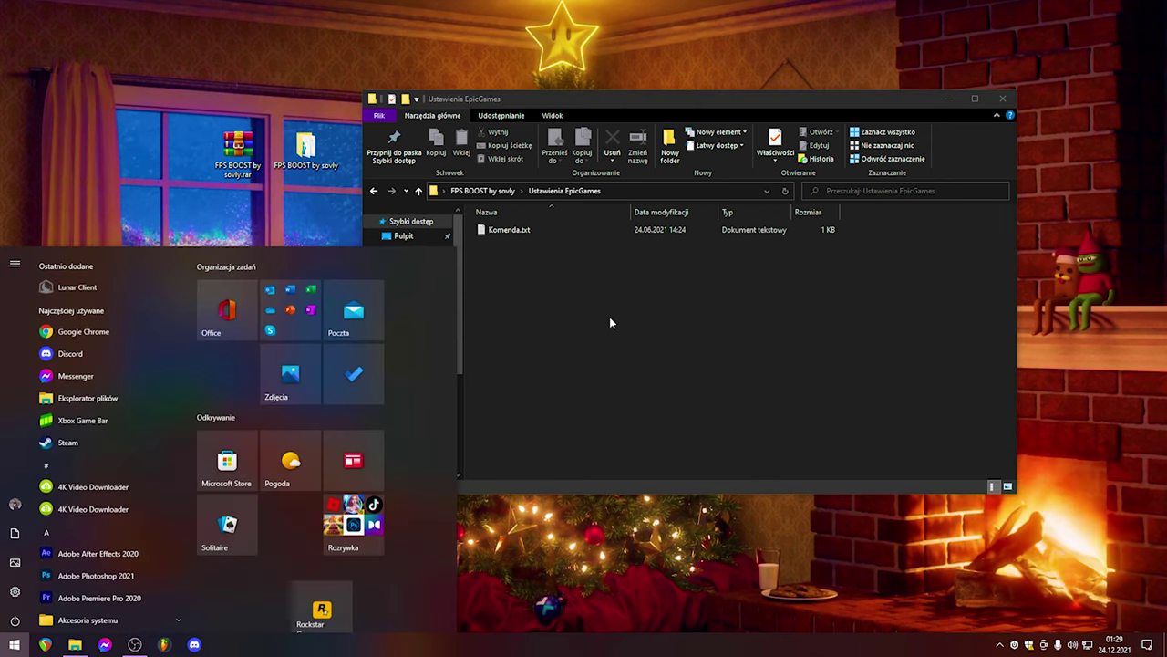
pyautogui.write('epi')
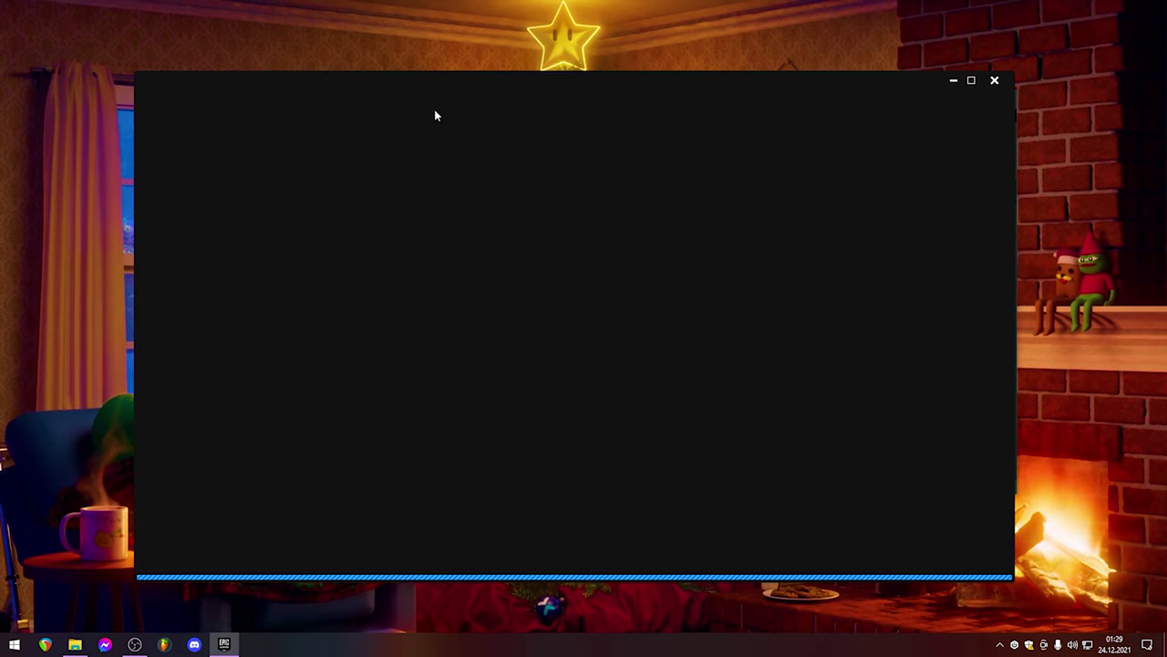
pyautogui.moveTo(468, 83); pyautogui.dragTo(552, 112)
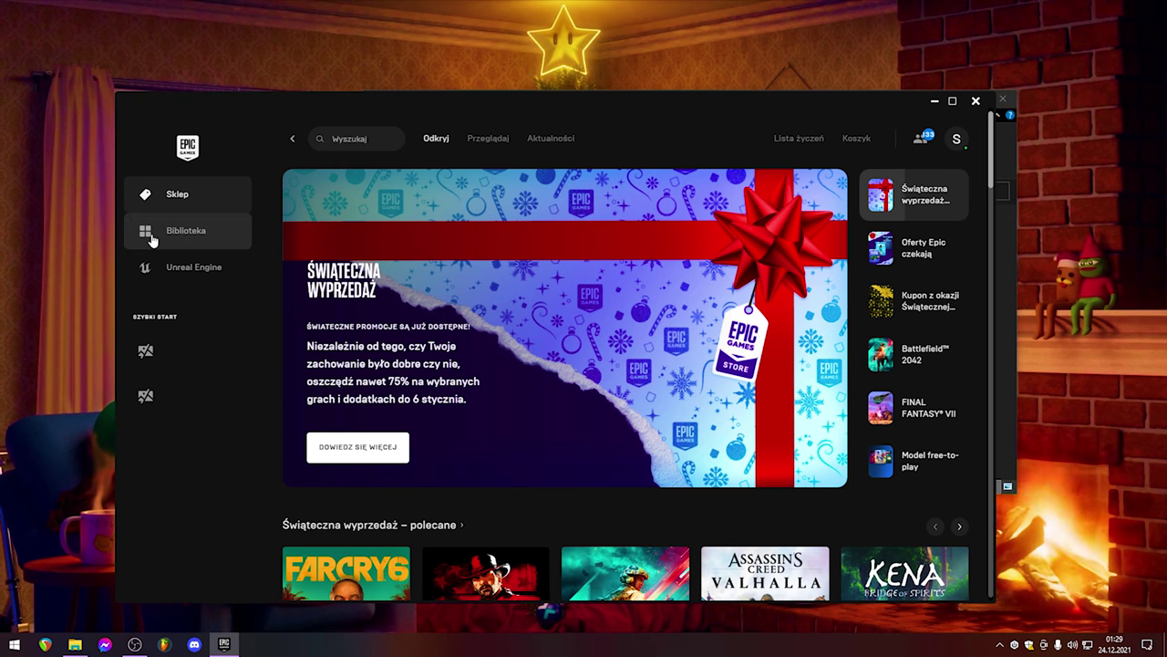
# Step: Expand Fortnite's options in the Epic Games Launcher settings and clear its additional command line arguments
pyautogui.click(958, 139)
pyautogui.click(773, 243)
pyautogui.scroll(-5, 520, 326)
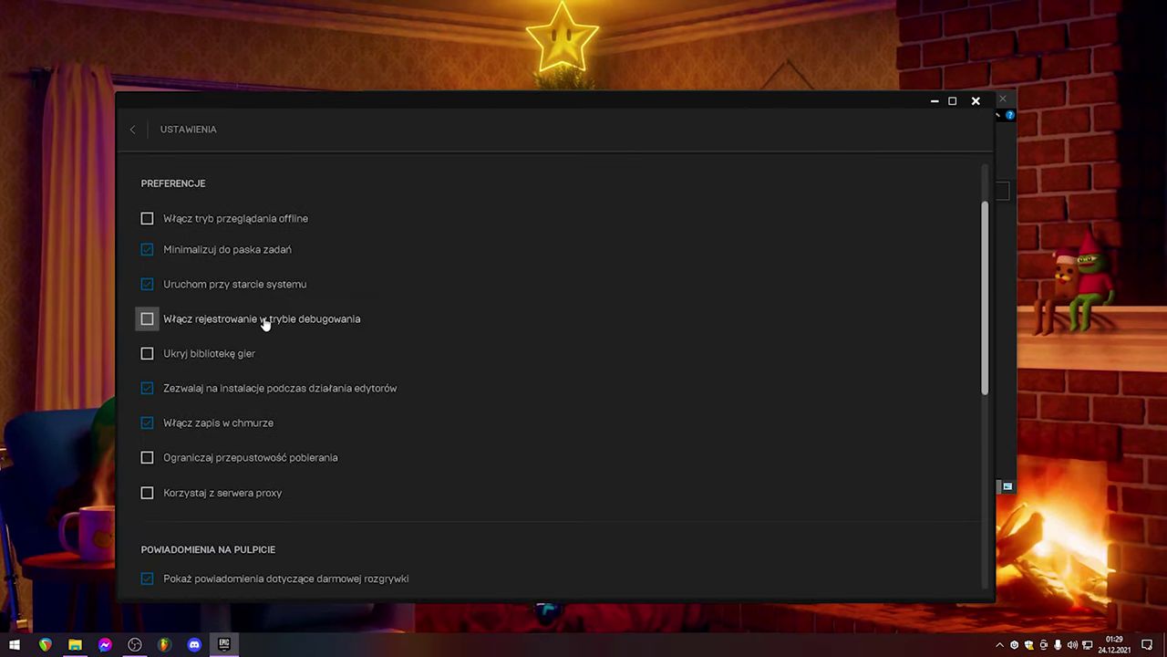
pyautogui.scroll(-5, 264, 324)
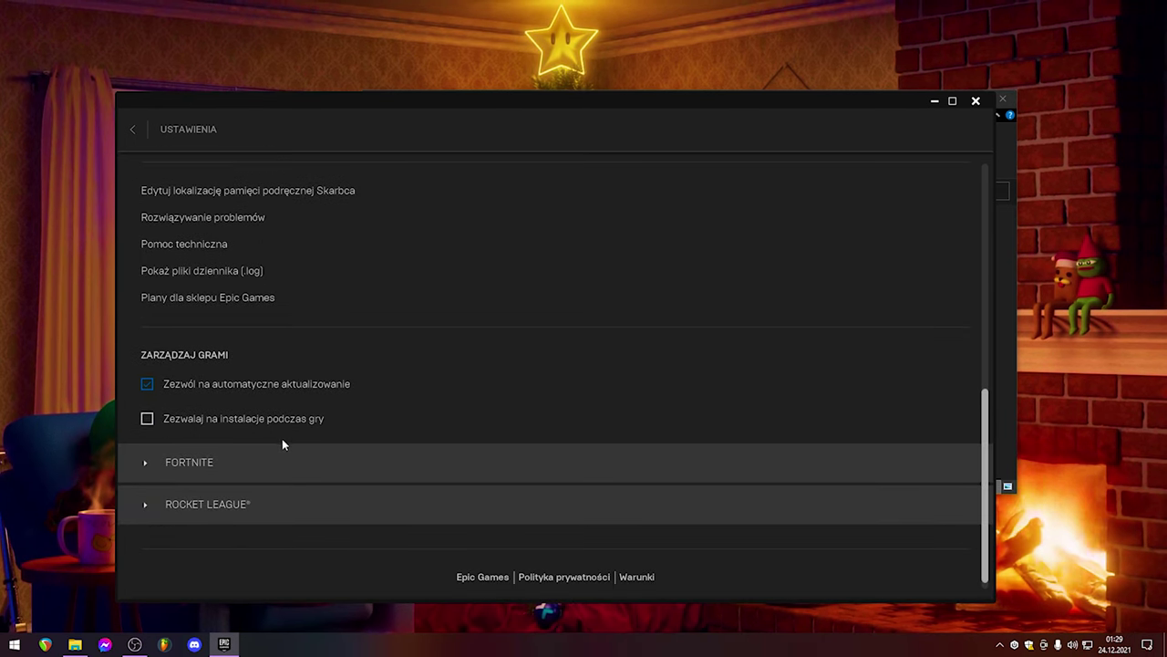
pyautogui.click(198, 465)
pyautogui.scroll(-1, 197, 466)
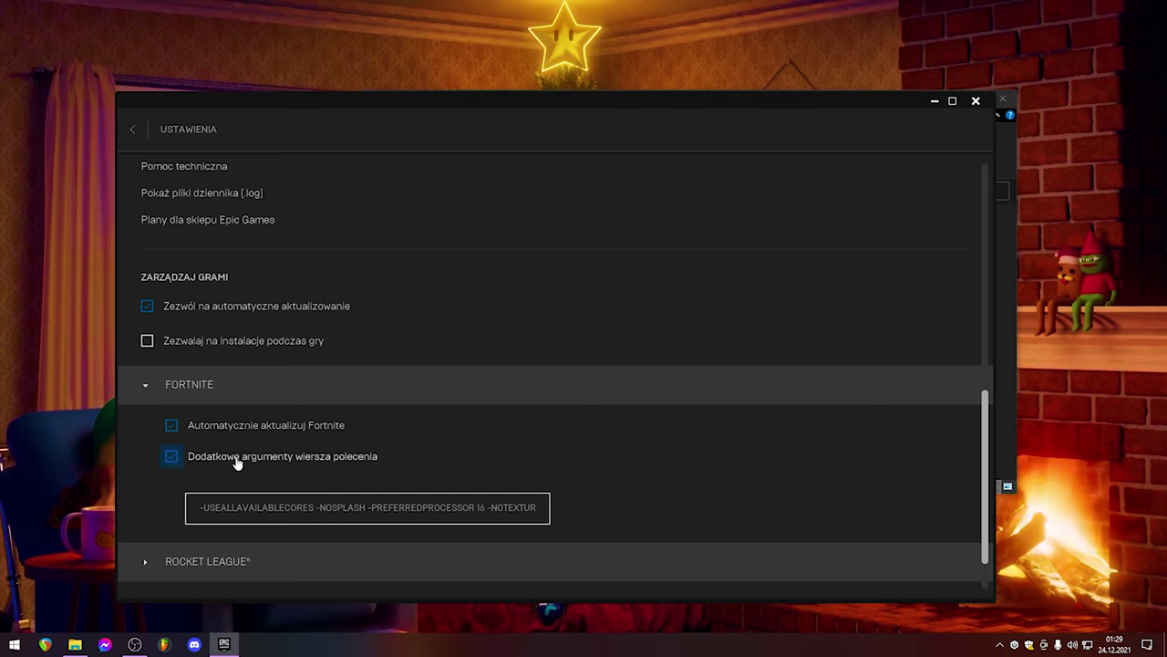
pyautogui.tripleClick(343, 507)
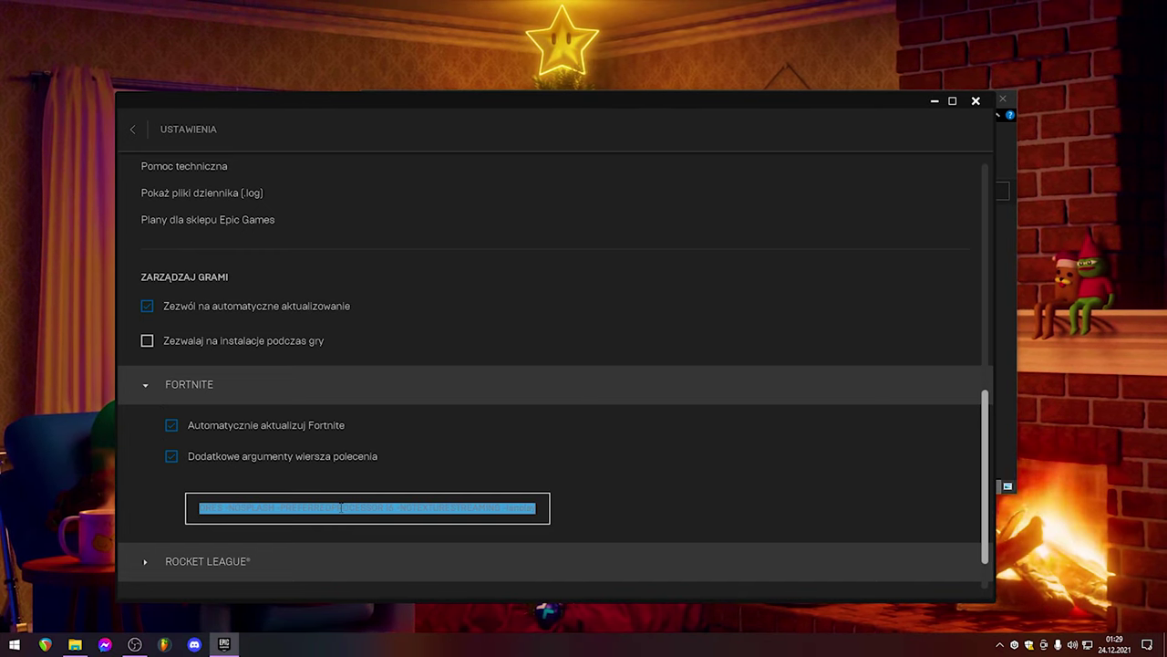
pyautogui.press('BackSpace')
# Step: Copy the whole launch argument text from Komenda.txt and return to the FPS BOOST by sovly folder
pyautogui.moveTo(546, 107); pyautogui.dragTo(426, 166)
pyautogui.click(568, 102)
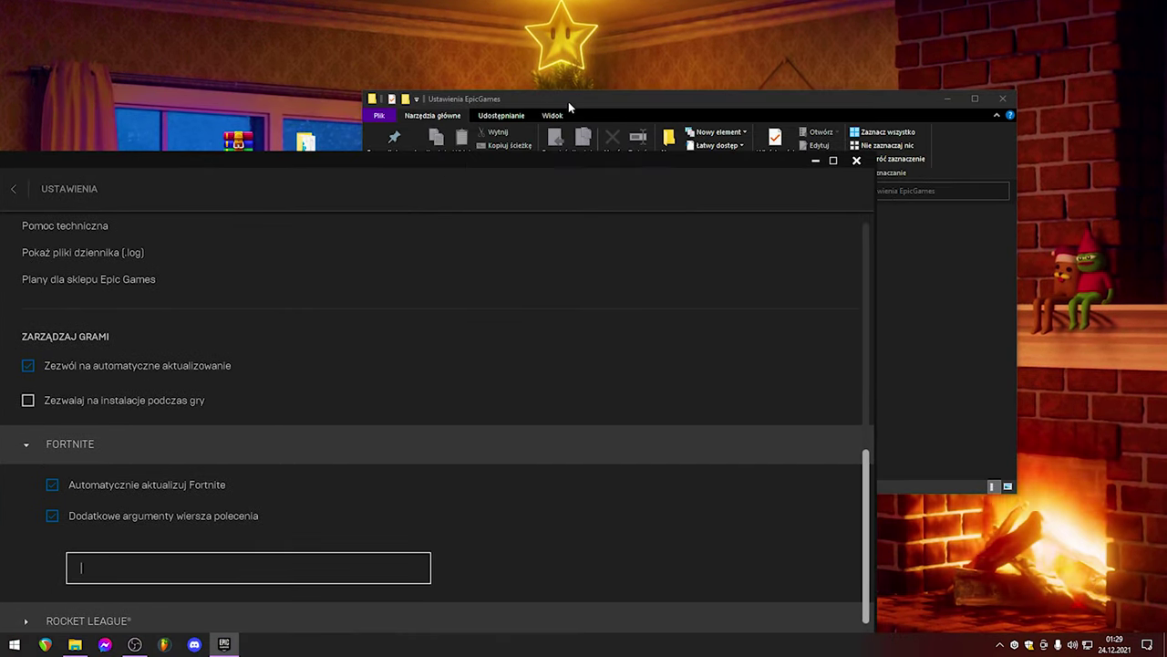
pyautogui.doubleClick(526, 230)
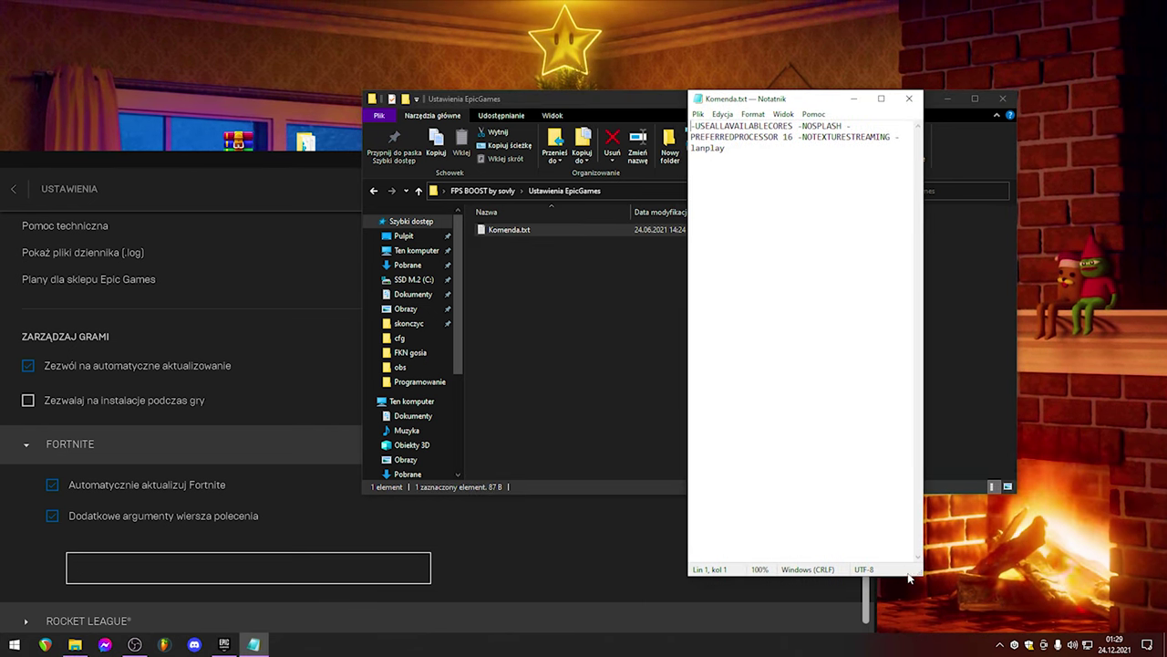
pyautogui.moveTo(908, 577); pyautogui.dragTo(904, 325)
pyautogui.hotkey('ctrl', 'a')
pyautogui.hotkey('ctrl', 'c')
pyautogui.click(891, 97)
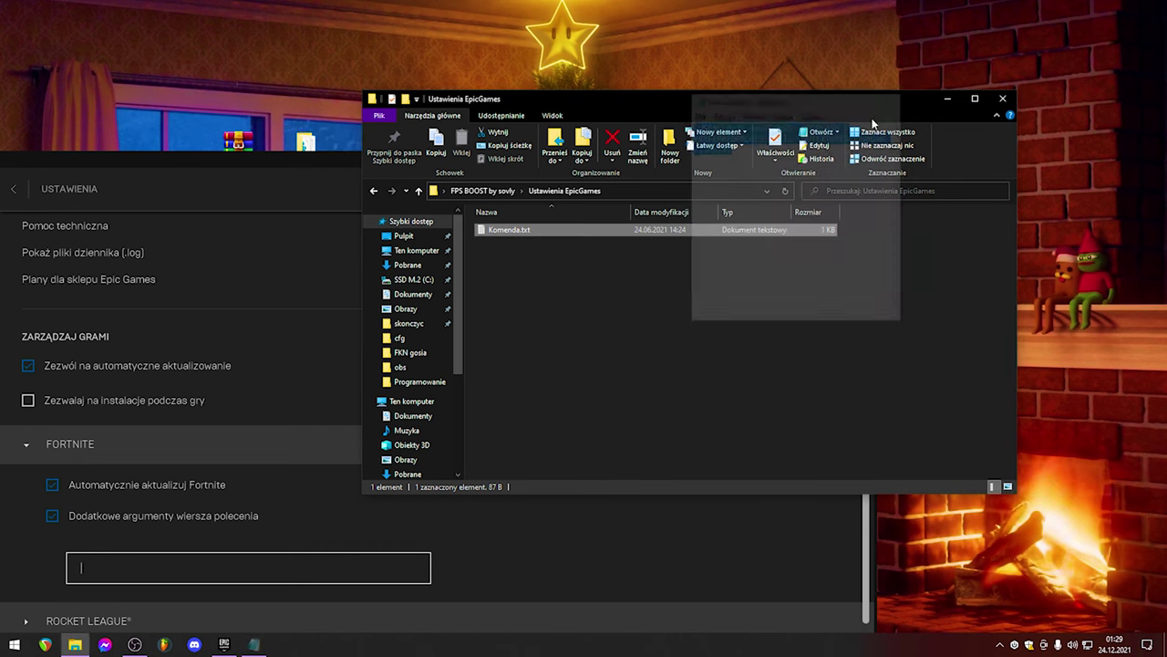
pyautogui.moveTo(762, 104); pyautogui.dragTo(861, 96)
pyautogui.hotkey('alt', 'Up')
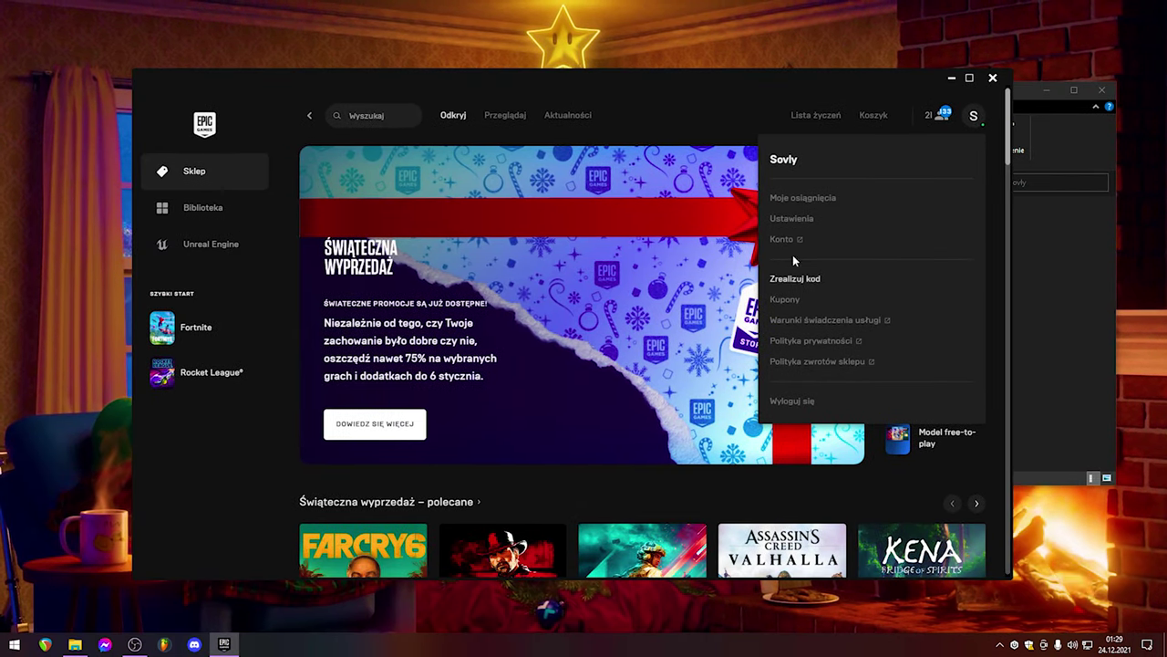
# Step: Paste the copied -USEALLAVAILABLECORES -NOSPLASH -PREFERREDPROCESSOR 16 -NOTEXTURESTREAMING -lanplay text into Fortnite's additional command line arguments in the Epic Games Launcher settings
pyautogui.click(790, 218)
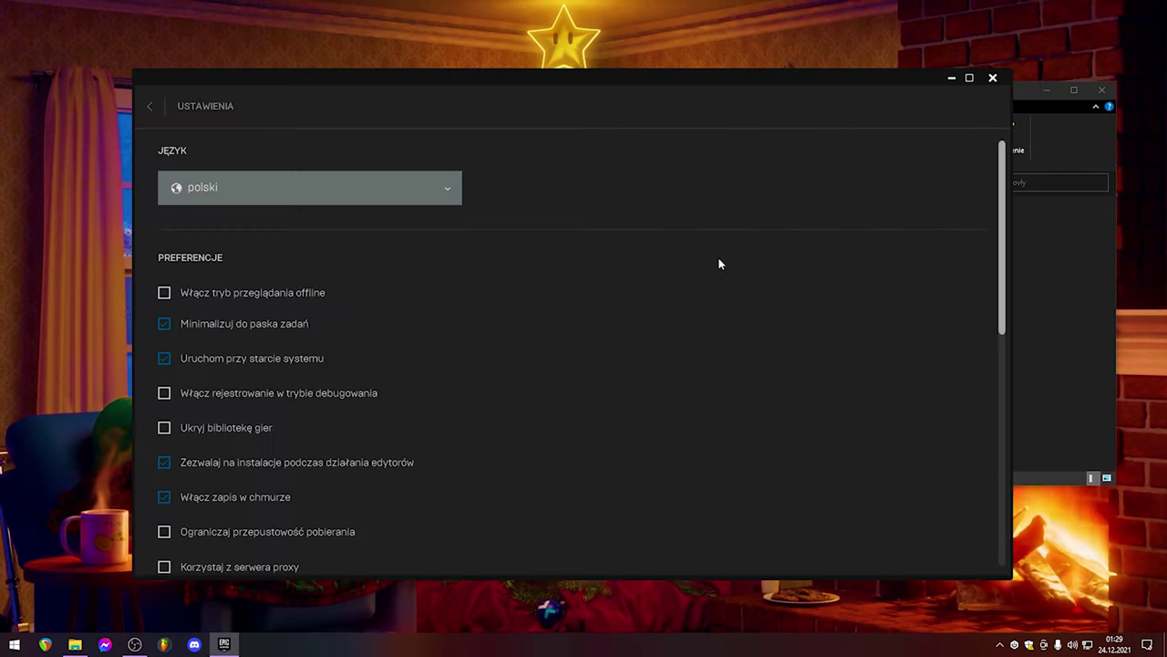
pyautogui.scroll(-10, 294, 409)
pyautogui.click(243, 451)
pyautogui.click(302, 538)
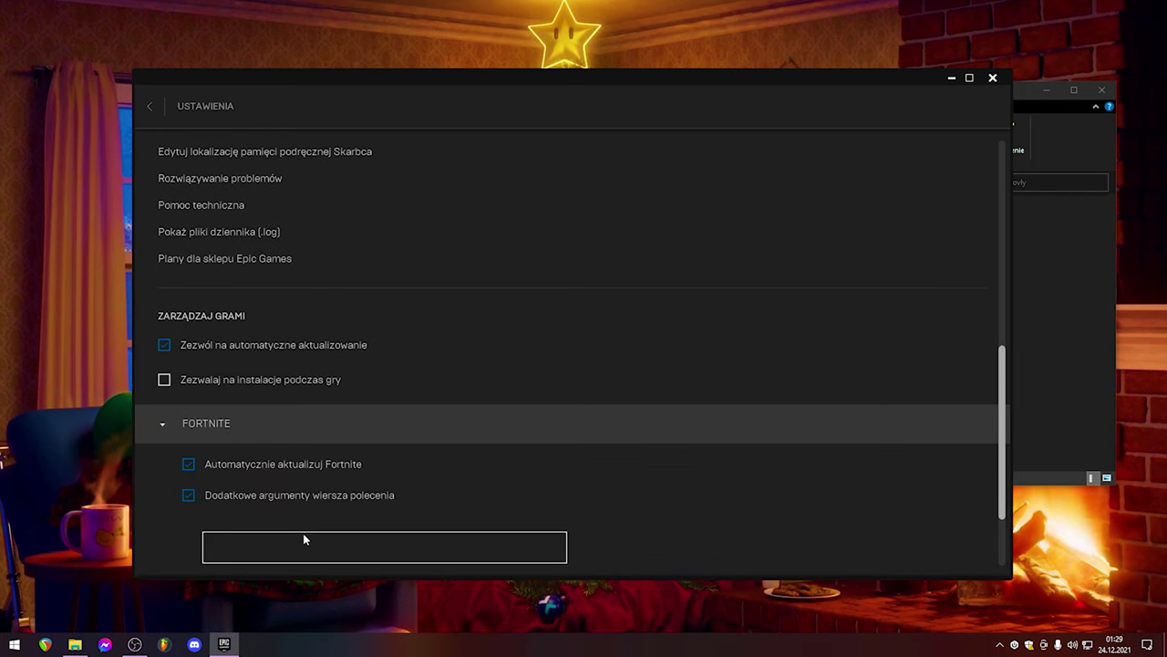
pyautogui.hotkey('ctrl', 'v')
pyautogui.scroll(-1, 302, 537)
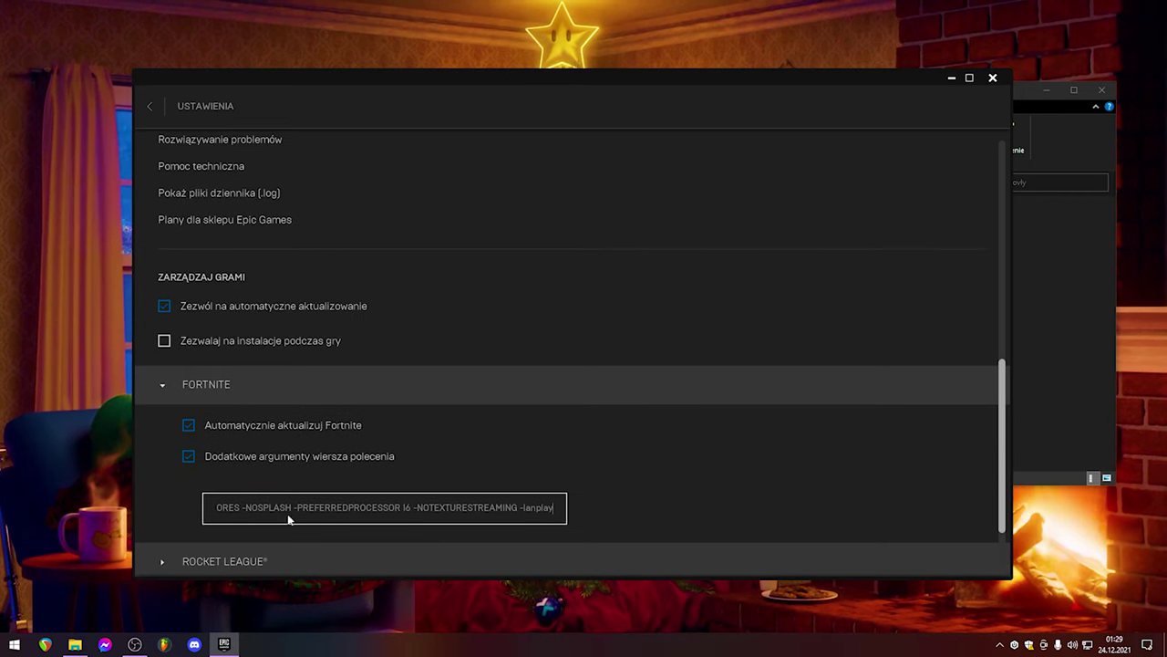
pyautogui.moveTo(297, 507); pyautogui.dragTo(367, 507)
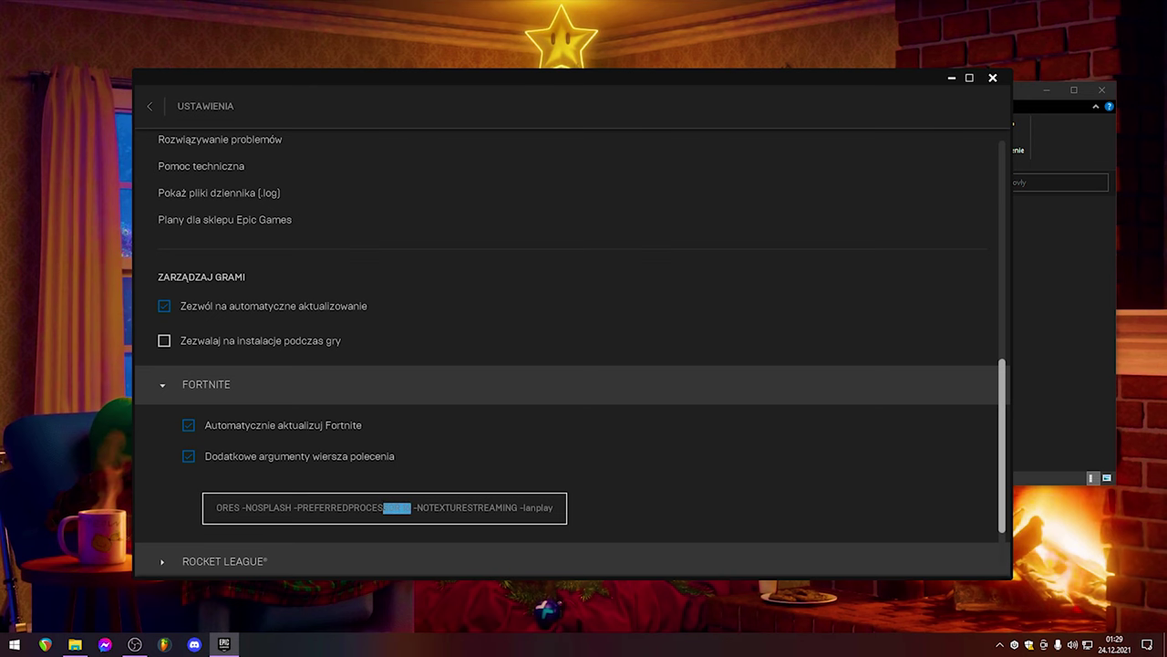
pyautogui.click(299, 507)
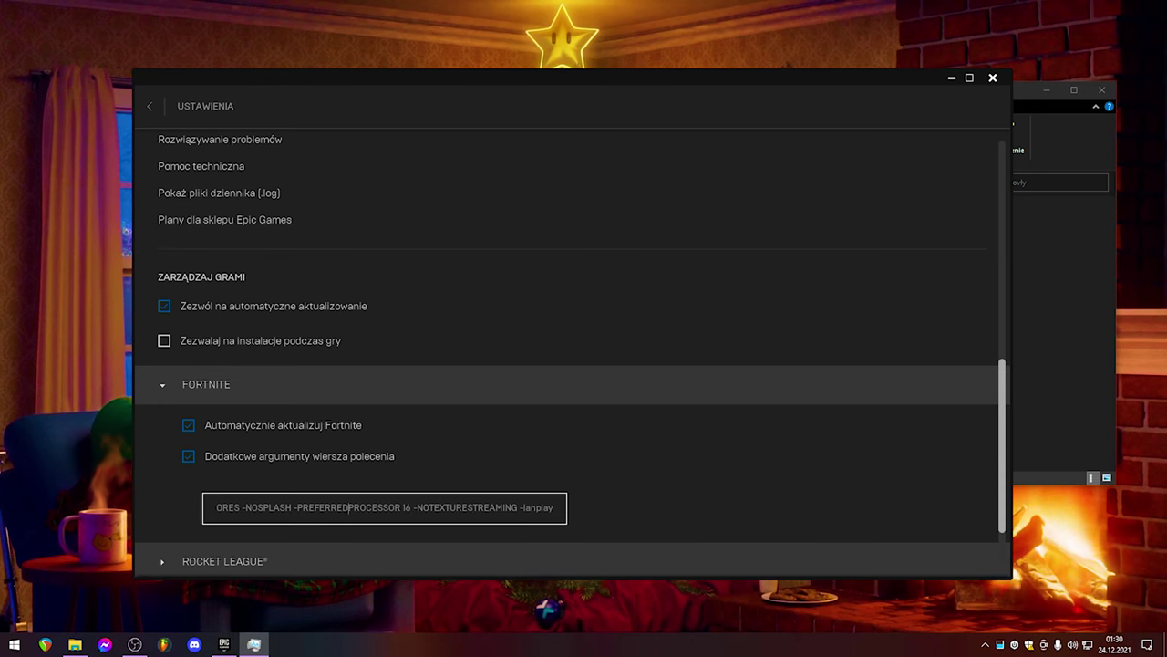
# Step: Examine the CPU's core and logical processor counts in Task Manager's performance view, enlarging the window to fit the details
pyautogui.hotkey('ctrl', 'shift', 'Escape')
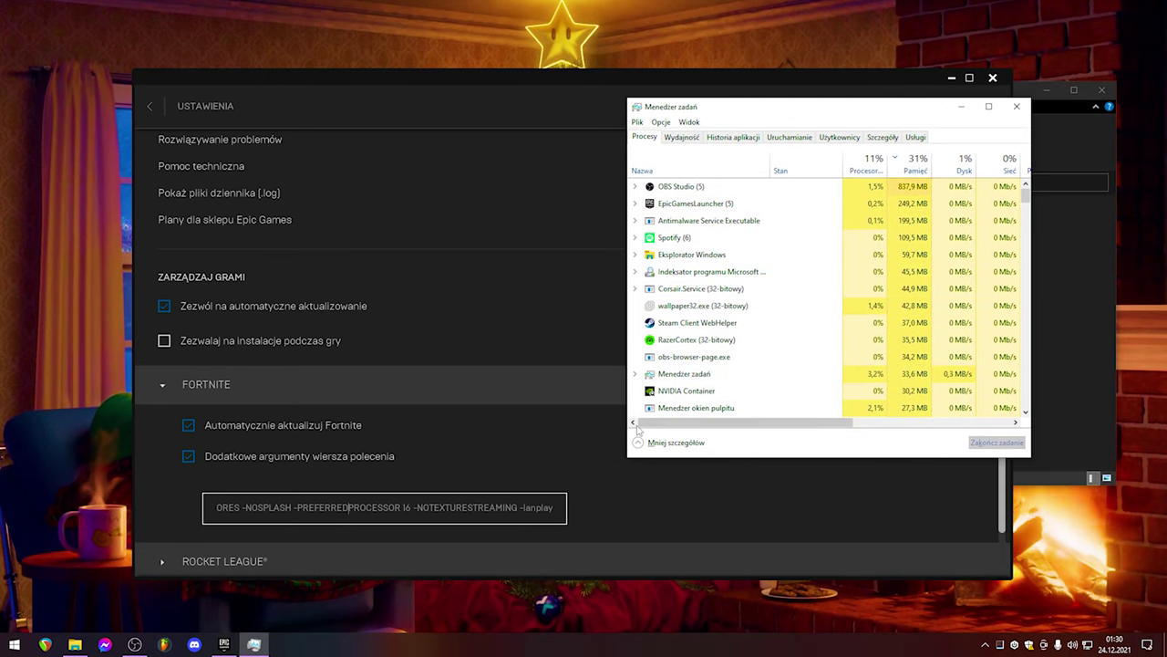
pyautogui.click(649, 444)
pyautogui.click(640, 306)
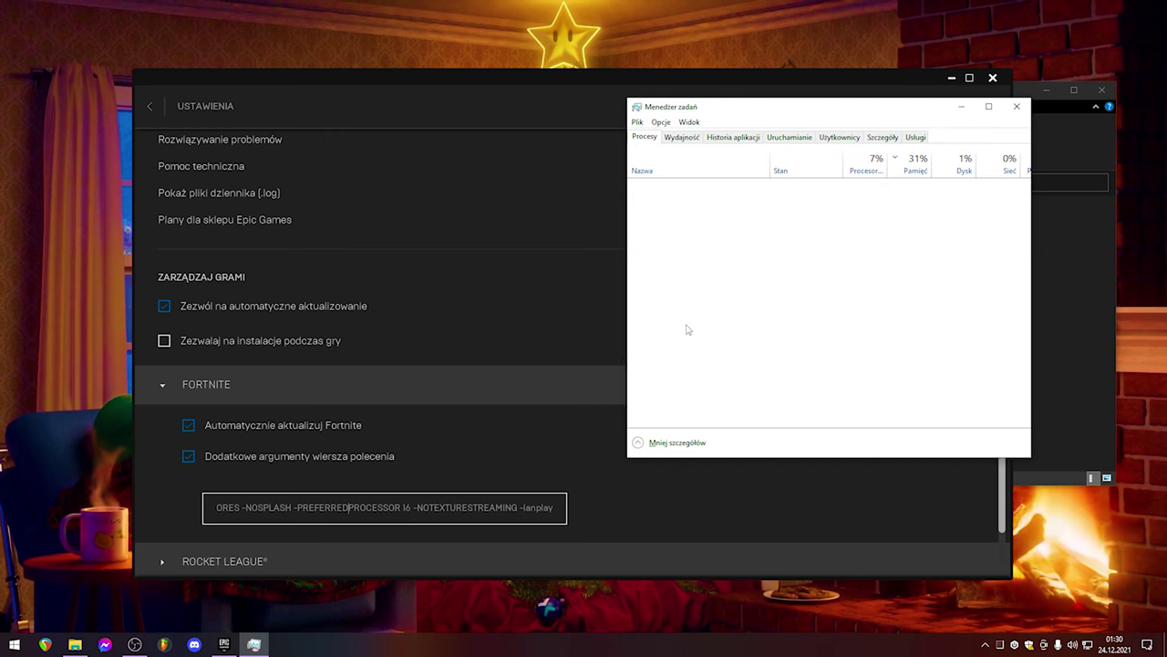
pyautogui.click(681, 136)
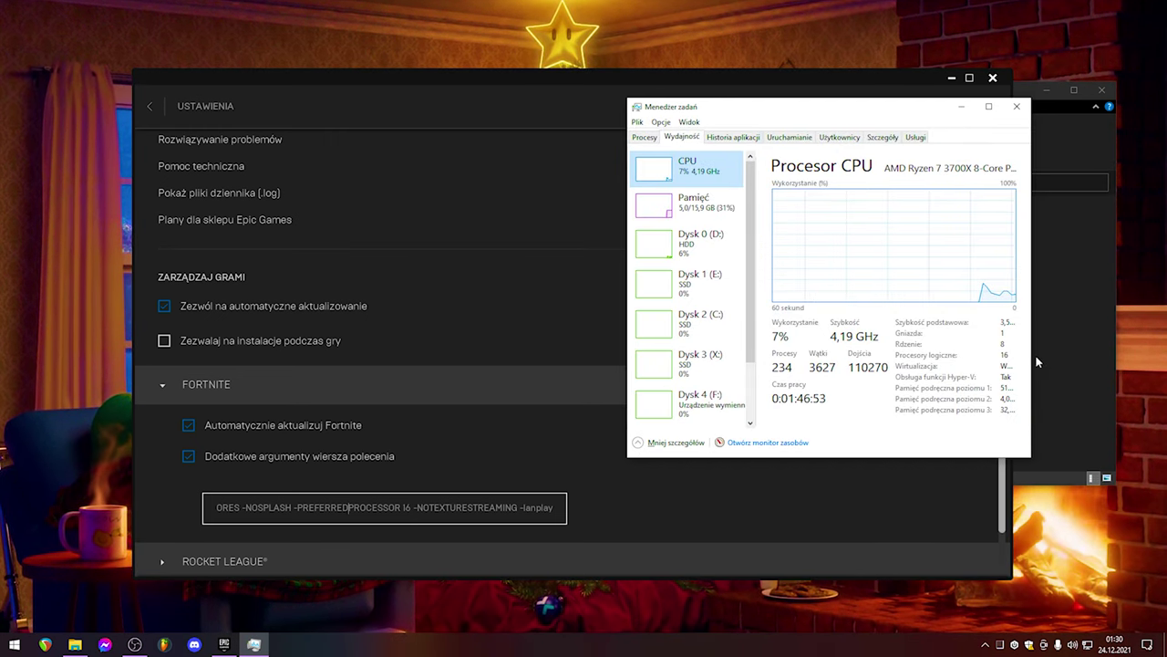
pyautogui.moveTo(1037, 362); pyautogui.dragTo(1105, 362)
pyautogui.moveTo(873, 110); pyautogui.dragTo(779, 106)
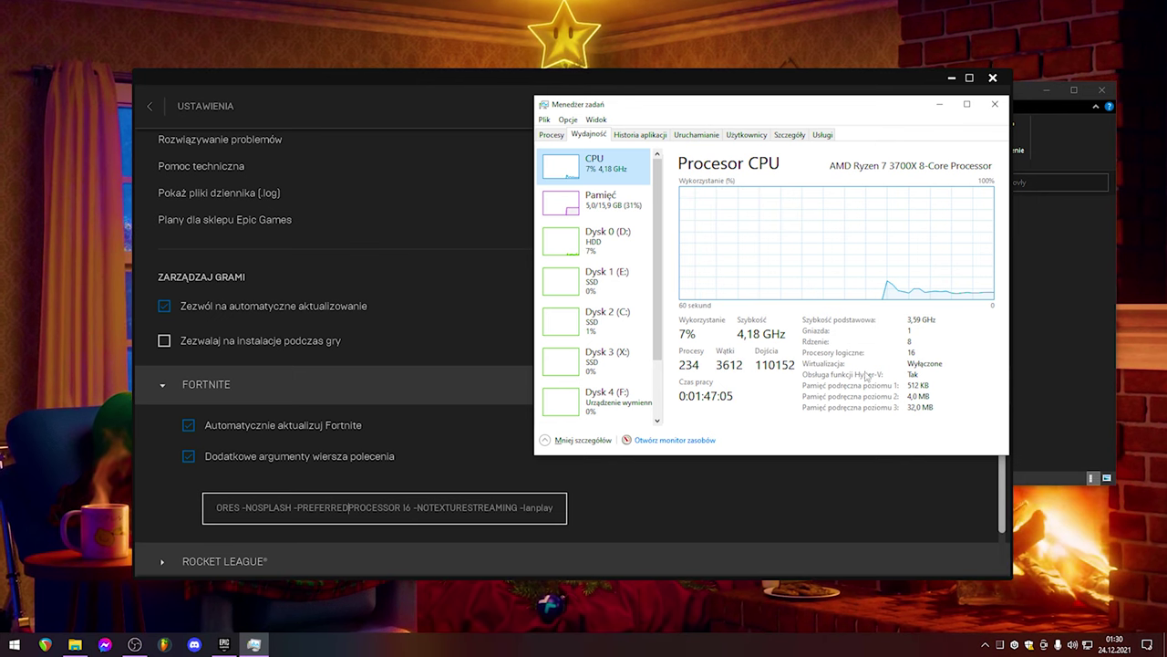
# Step: Leave the Epic Games Launcher settings and close both the launcher and Task Manager
pyautogui.hotkey('alt', 'Tab')
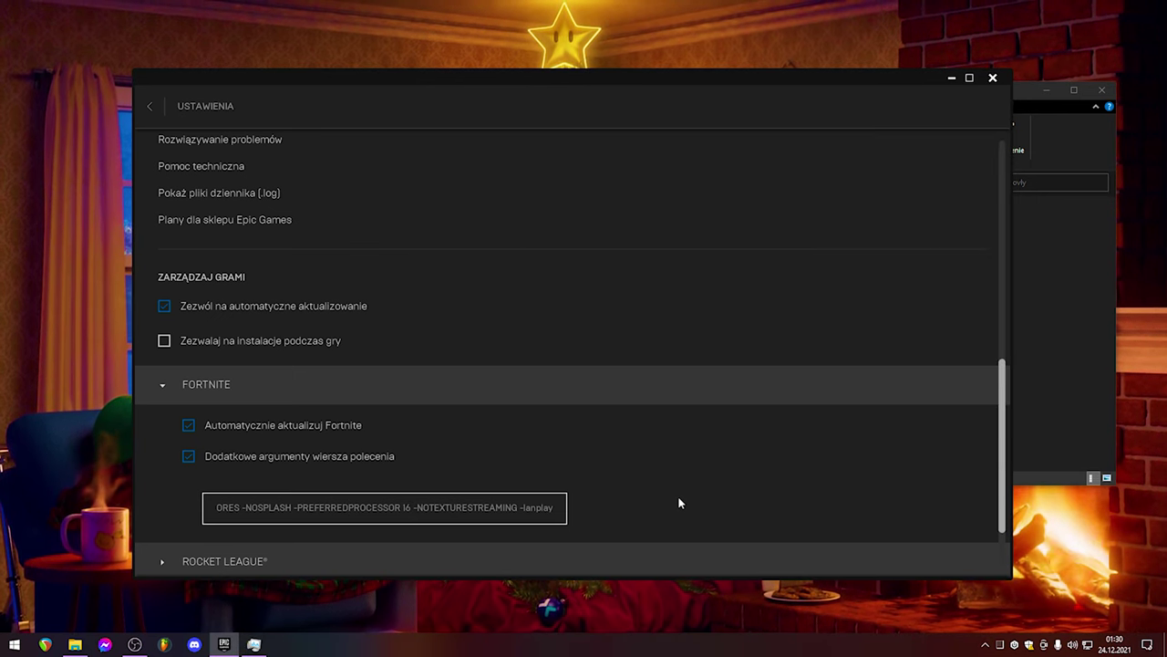
pyautogui.scroll(-2, 579, 500)
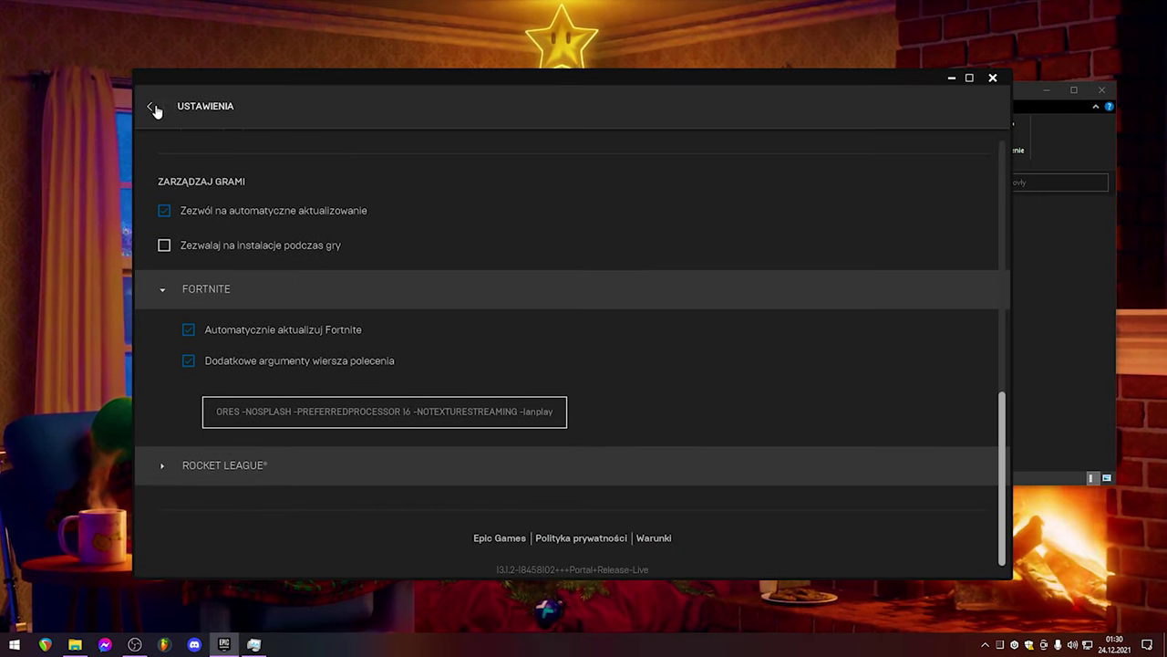
pyautogui.click(151, 107)
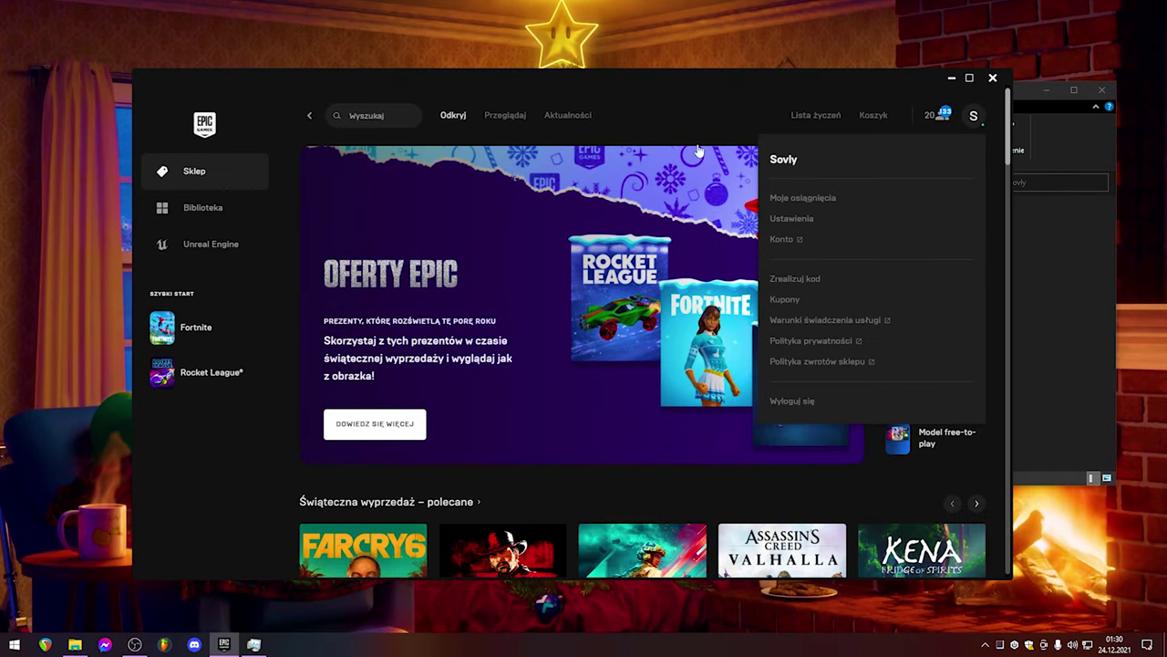
pyautogui.click(993, 79)
pyautogui.click(996, 104)
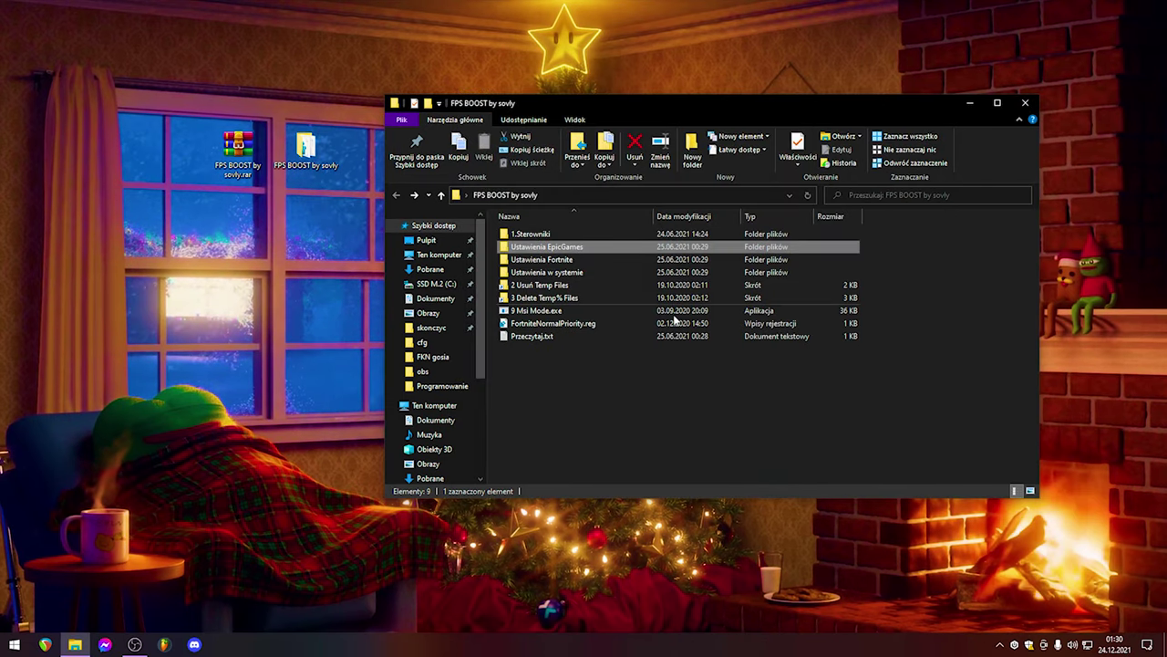
# Step: Open the Ustawienia Fortnite folder and look over its preset folders 1 - Jakość, 2 - Optymalne and 3 - Wydajność
pyautogui.doubleClick(542, 259)
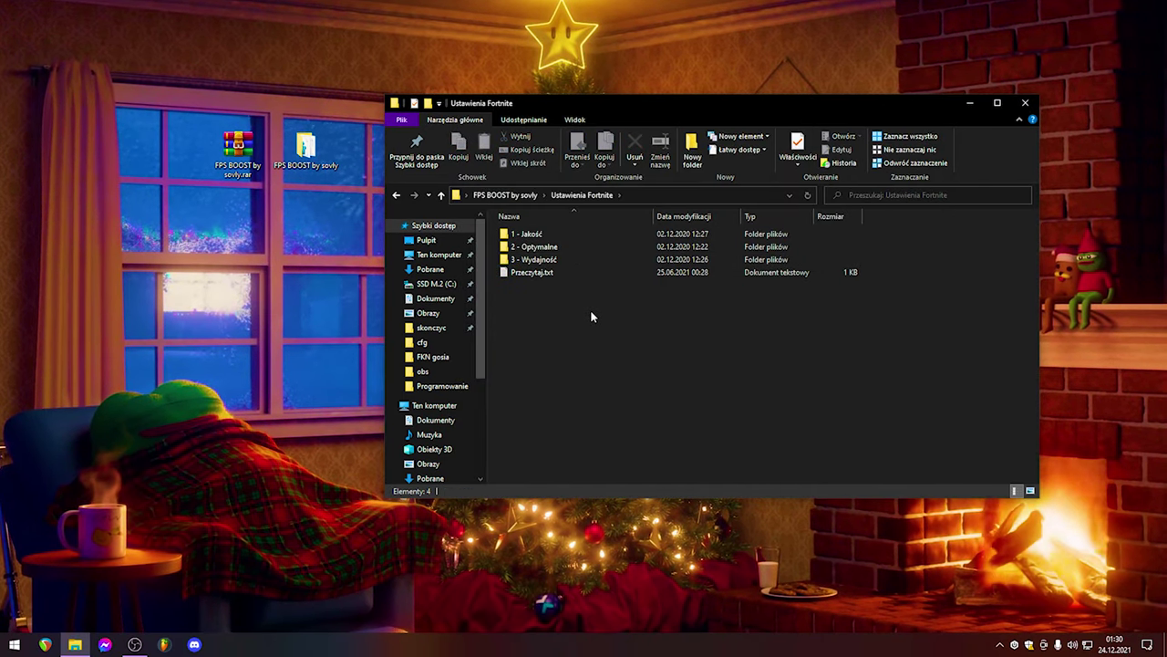
pyautogui.moveTo(931, 228); pyautogui.dragTo(626, 279)
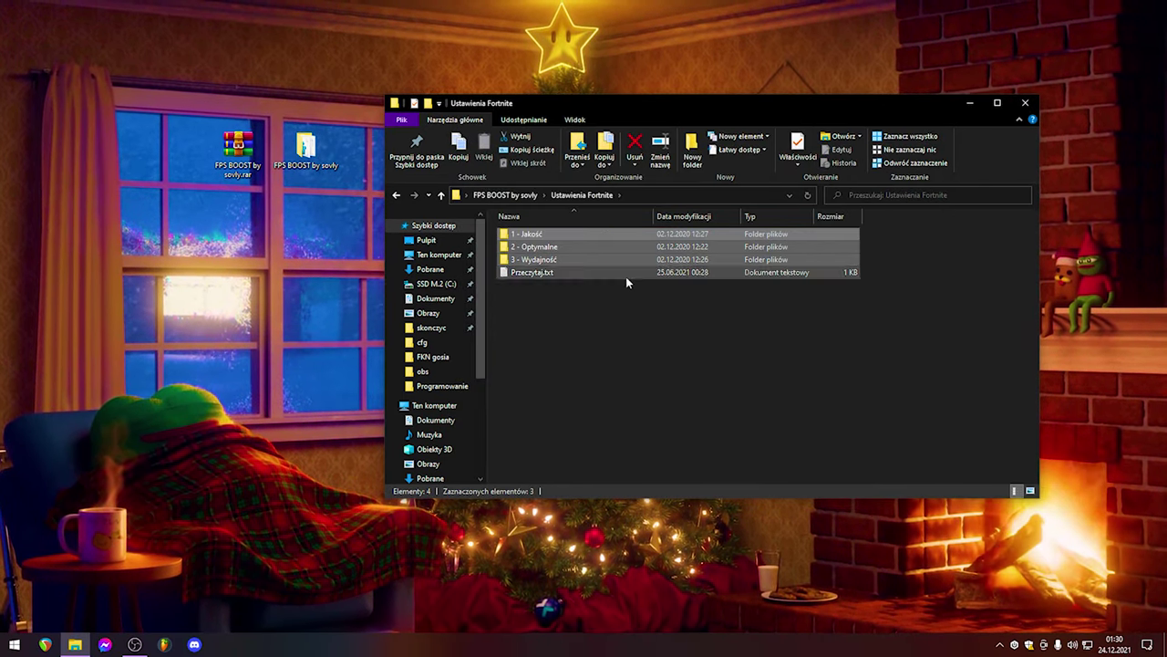
pyautogui.click(667, 340)
pyautogui.moveTo(923, 259); pyautogui.dragTo(696, 231)
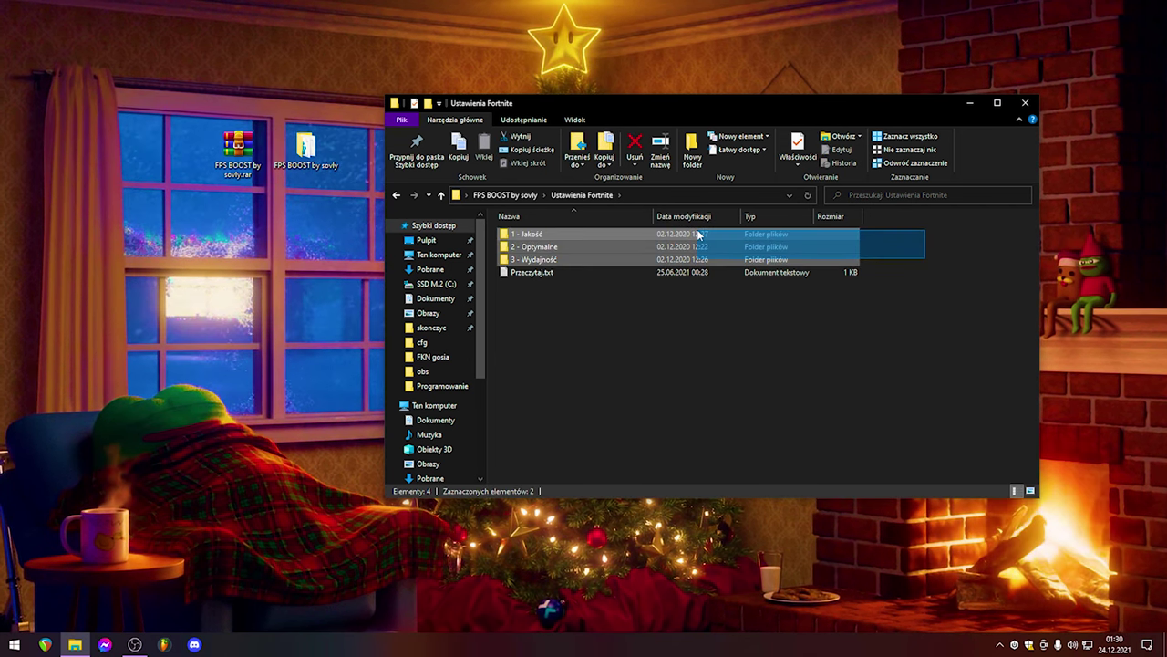
pyautogui.click(769, 349)
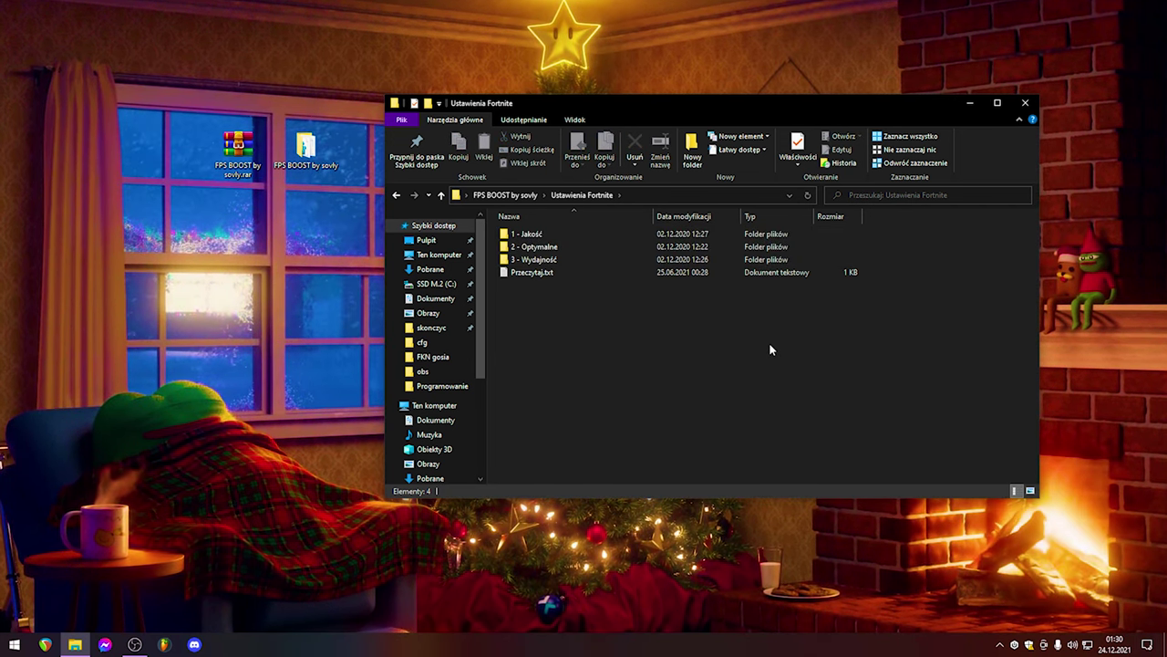
pyautogui.moveTo(790, 401); pyautogui.dragTo(493, 226)
pyautogui.click(604, 374)
pyautogui.moveTo(598, 108); pyautogui.dragTo(714, 118)
pyautogui.moveTo(985, 271); pyautogui.dragTo(878, 259)
pyautogui.click(845, 295)
pyautogui.moveTo(1026, 270); pyautogui.dragTo(997, 285)
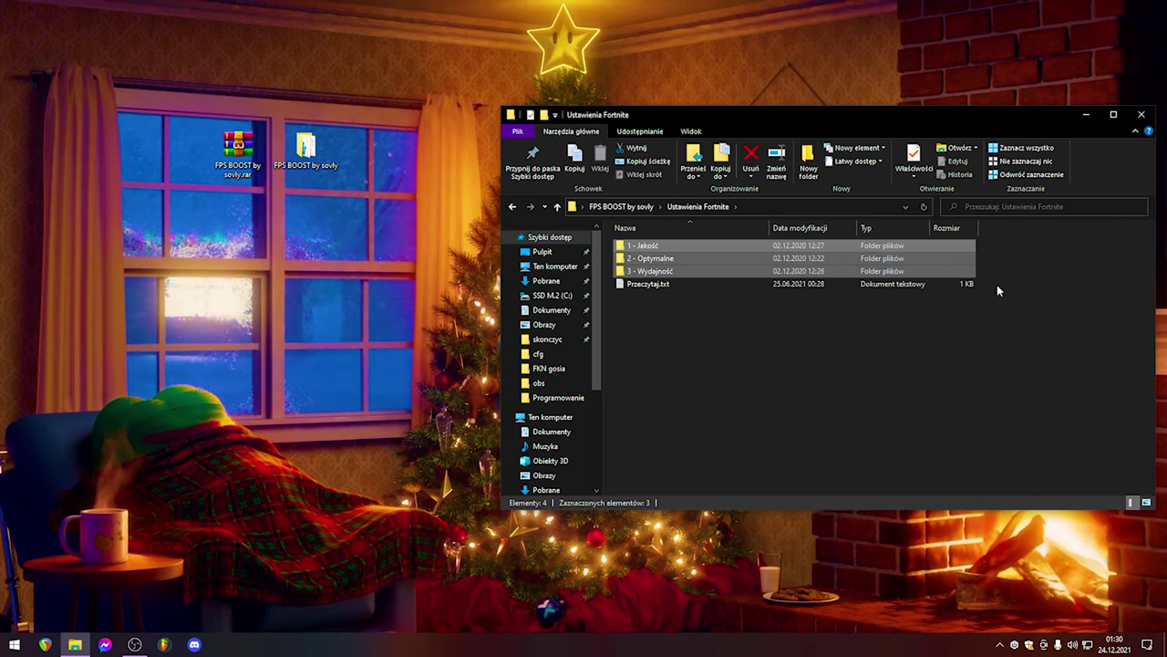
# Step: Copy the GameUserSettings.ini file from the 2 - Optymalne preset folder
pyautogui.doubleClick(750, 259)
pyautogui.click(688, 251)
pyautogui.rightClick(669, 246)
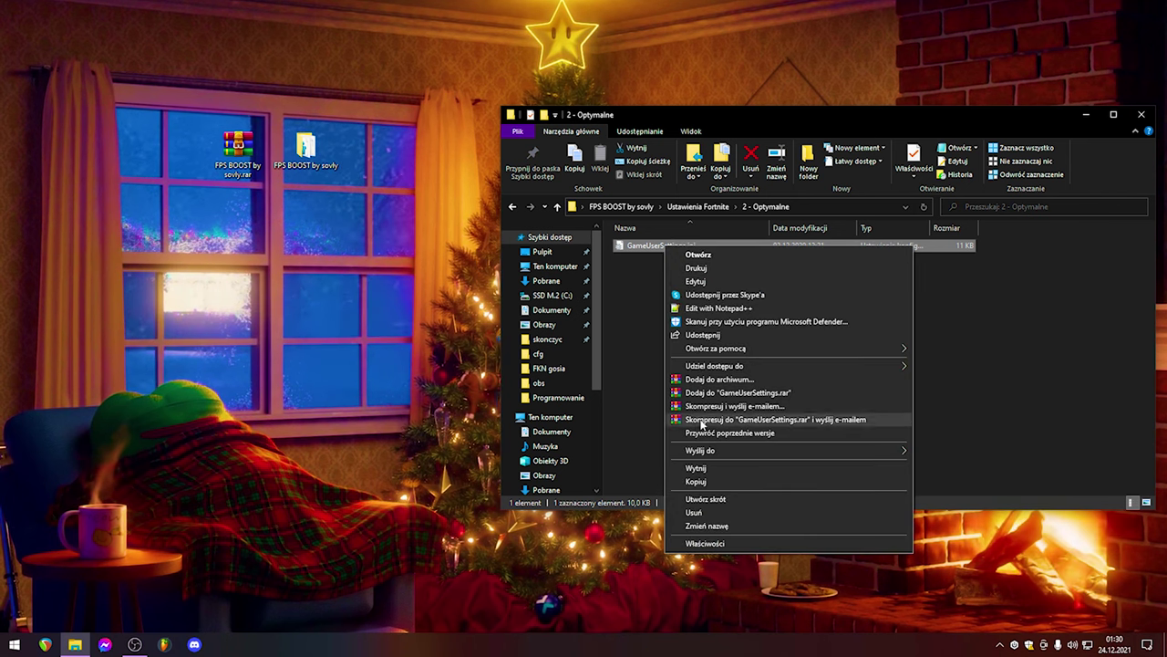
pyautogui.click(698, 480)
# Step: Open %localappdata% from the system search and go to the FortniteGame\Saved\Config\WindowsClient folder
pyautogui.press('super')
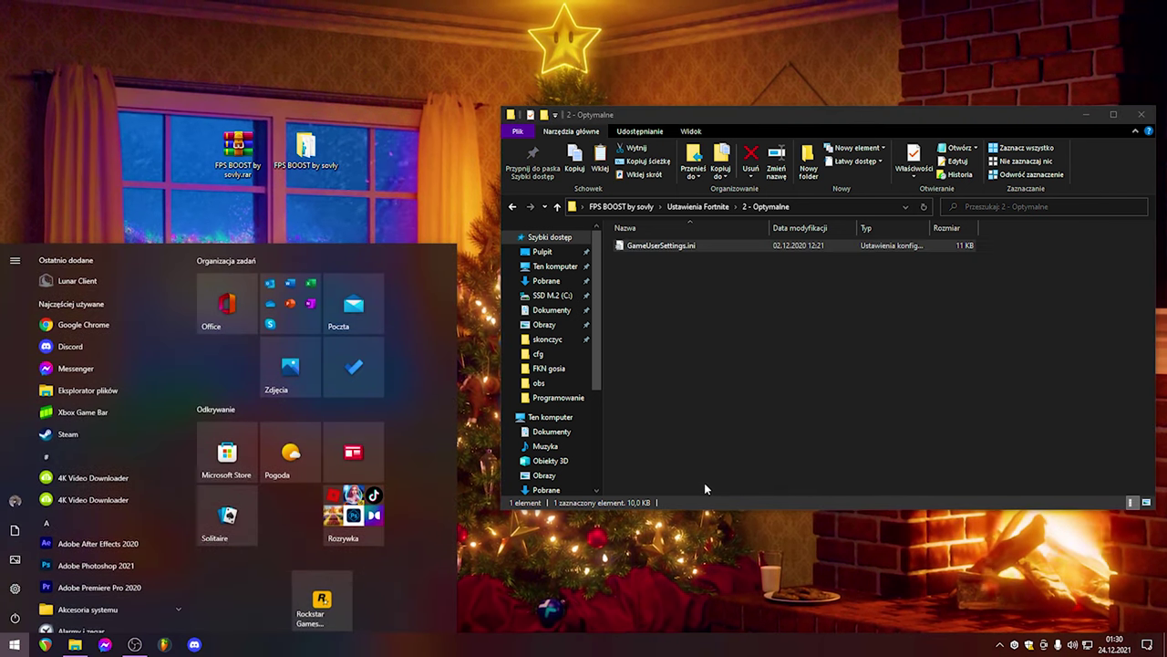
pyautogui.write('%local')
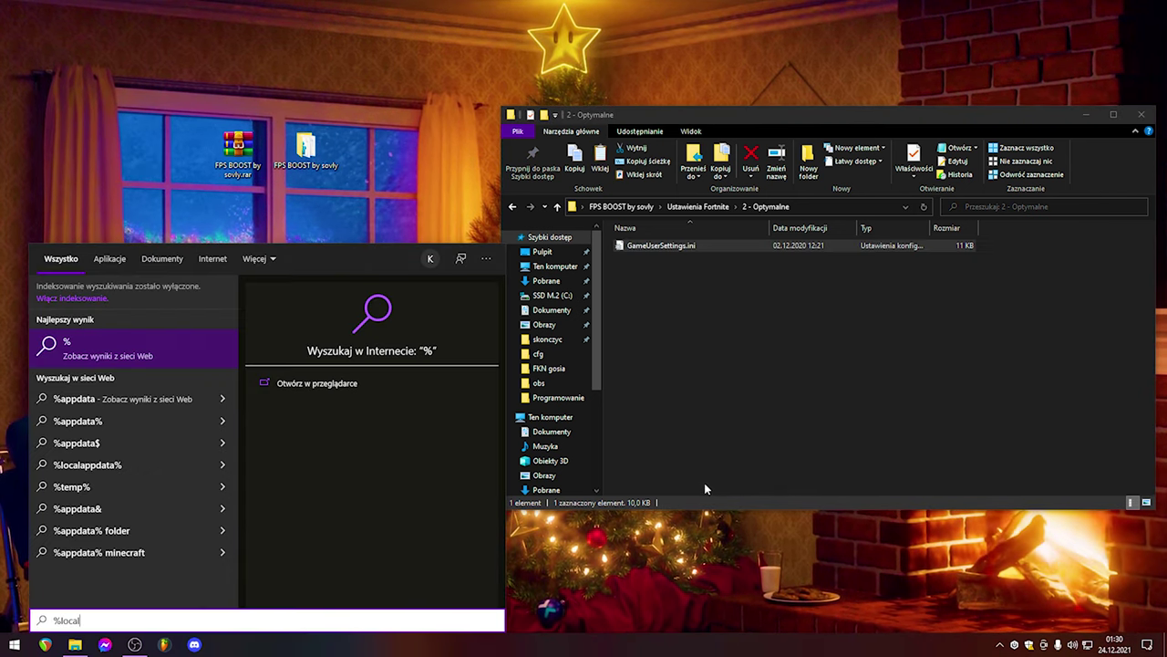
pyautogui.write('appdata%')
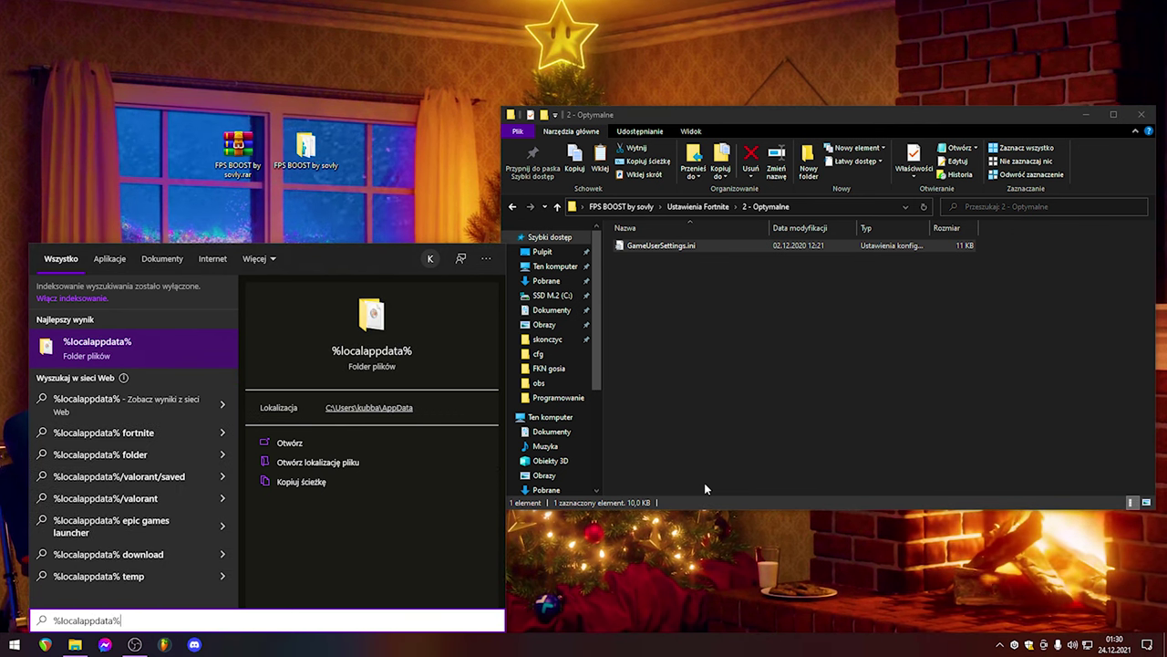
pyautogui.press('Return')
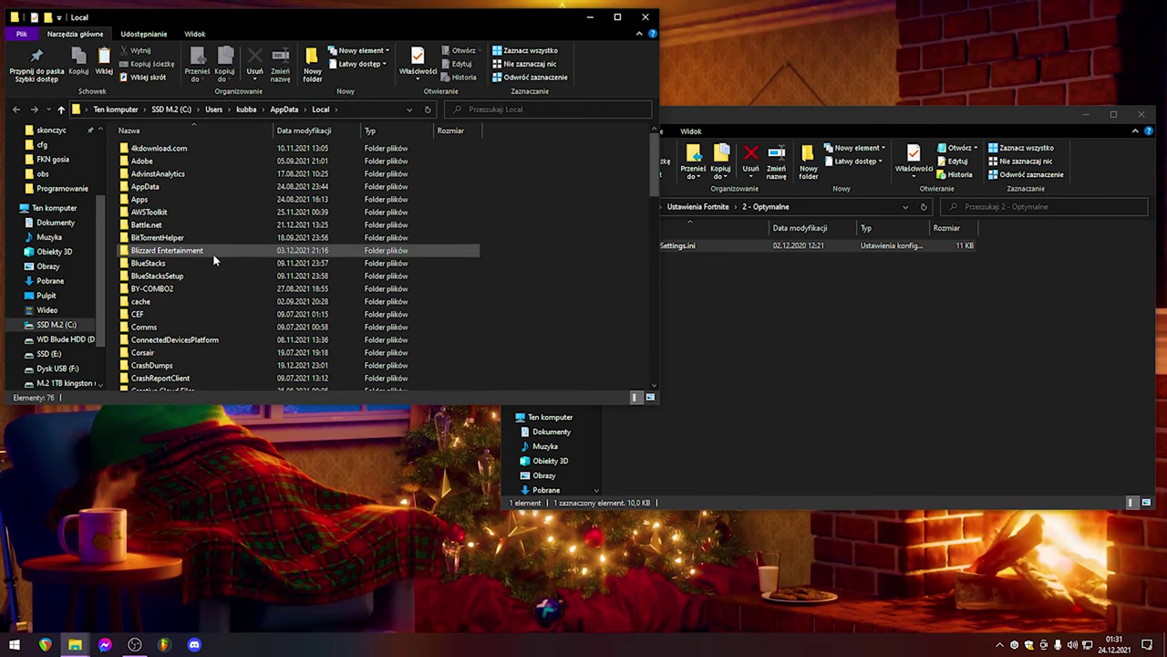
pyautogui.scroll(-8, 214, 260)
pyautogui.doubleClick(152, 162)
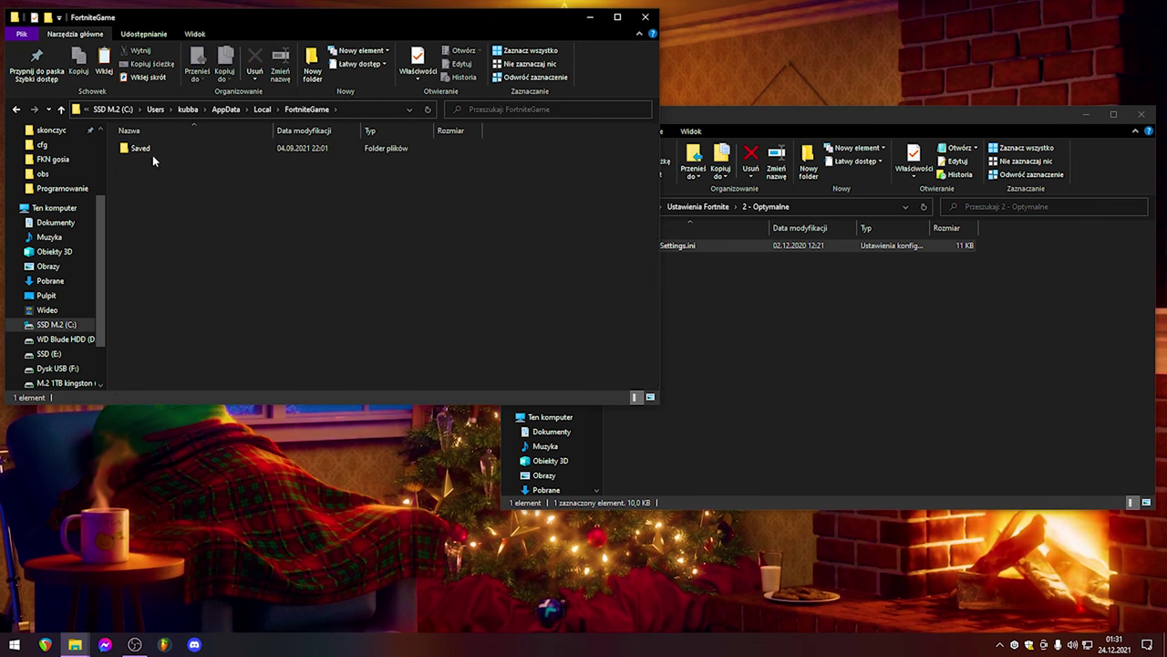
pyautogui.doubleClick(153, 155)
pyautogui.doubleClick(153, 152)
pyautogui.doubleClick(155, 162)
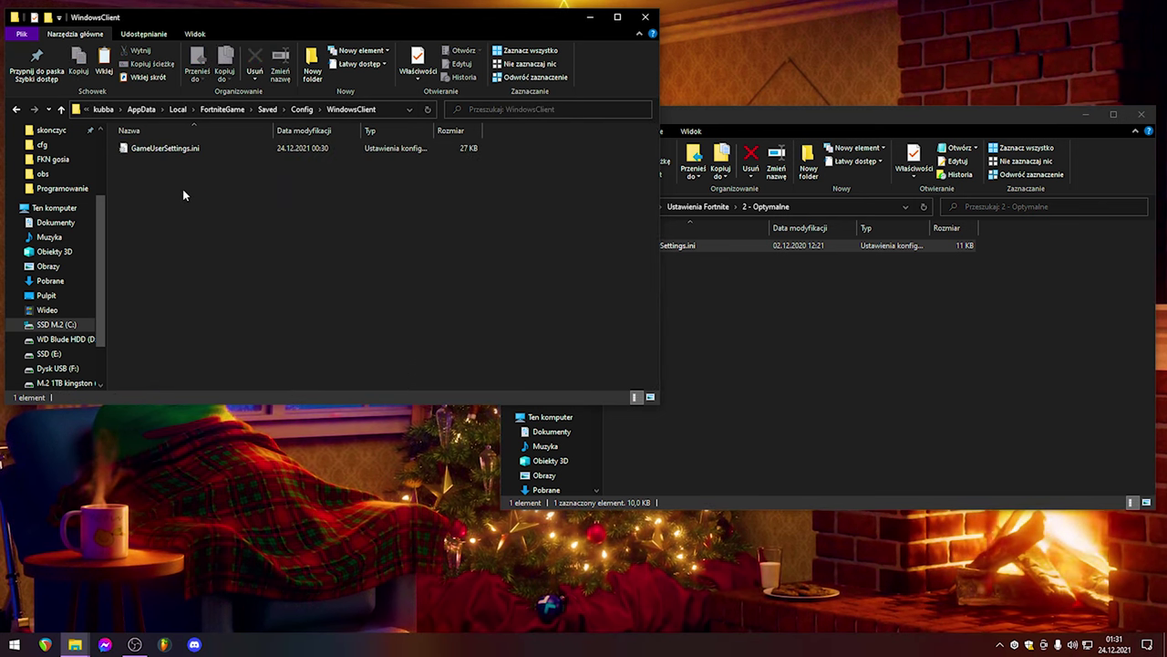
# Step: Look at the paste option in the WindowsClient folder, dismiss it without pasting, and close that folder window
pyautogui.rightClick(183, 194)
pyautogui.click(433, 245)
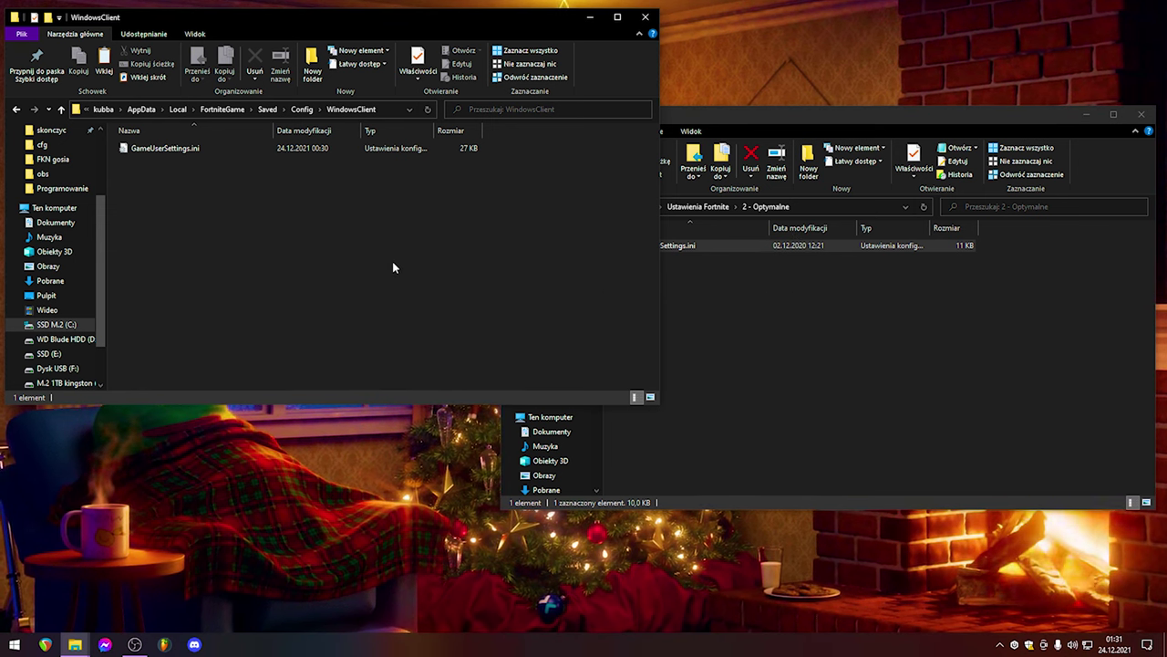
pyautogui.rightClick(244, 204)
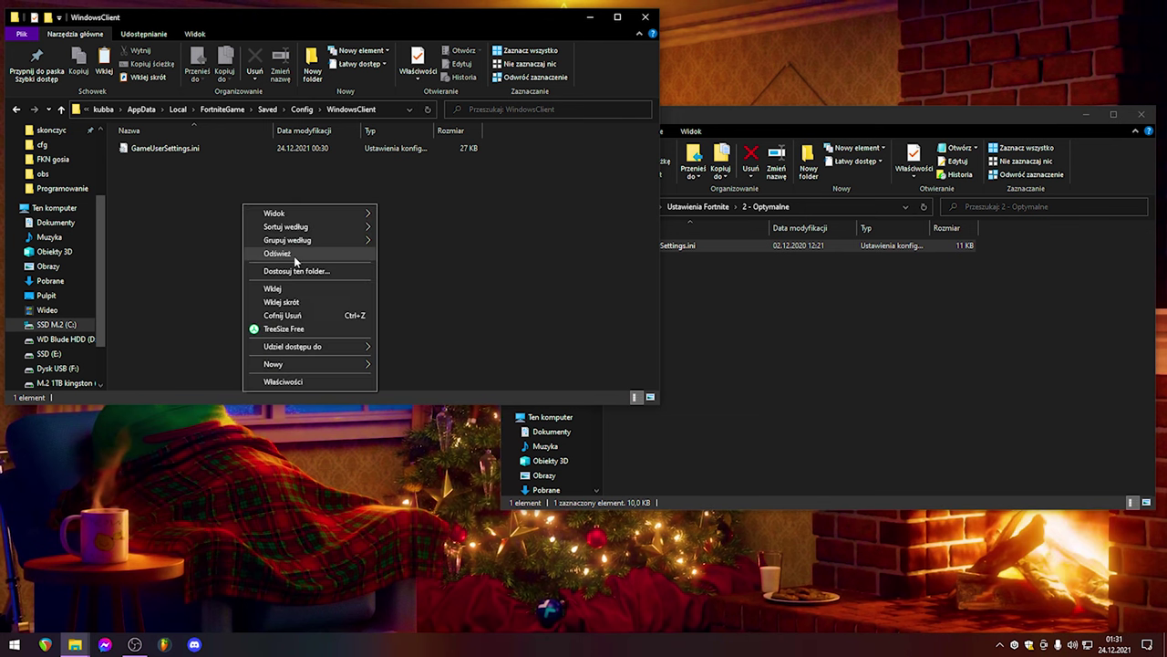
pyautogui.click(508, 252)
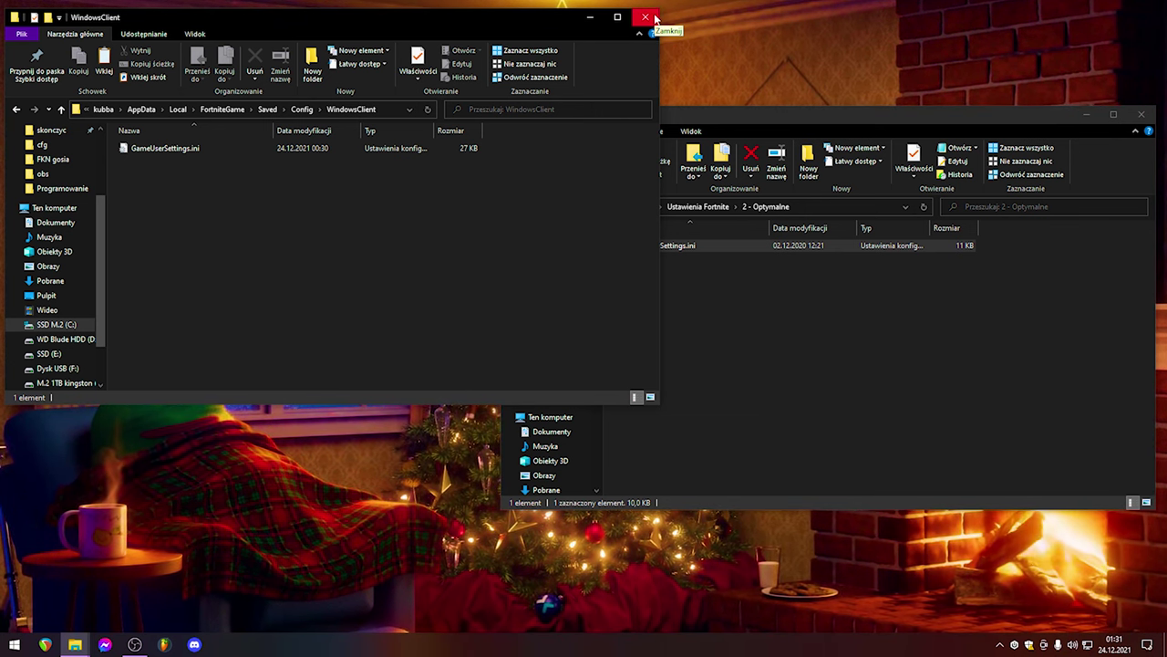
pyautogui.click(645, 16)
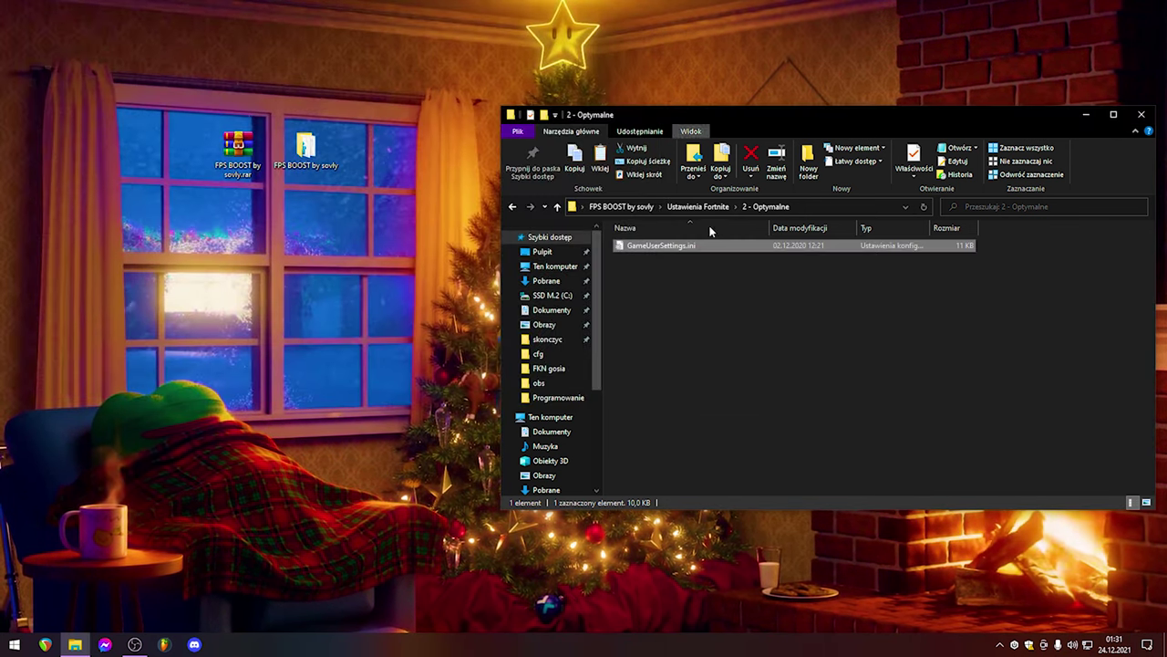
# Step: Return to the FPS BOOST by sovly folder and open its Ustawienia w systemie subfolder
pyautogui.click(704, 200)
pyautogui.moveTo(727, 119); pyautogui.dragTo(628, 93)
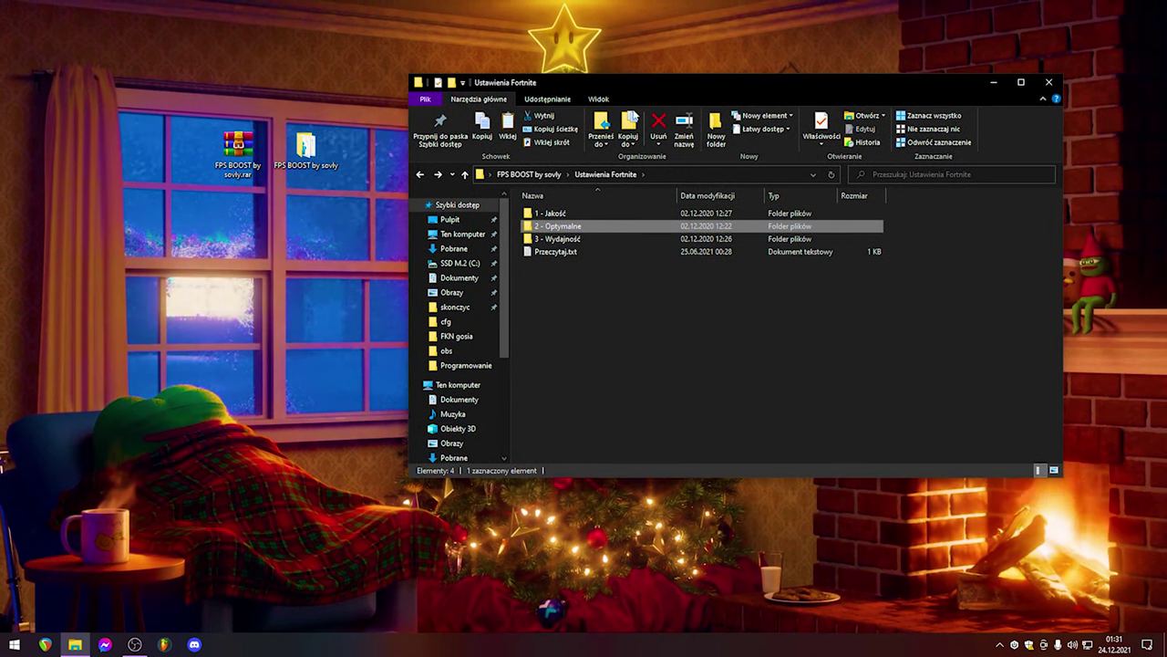
pyautogui.hotkey('alt', 'Up')
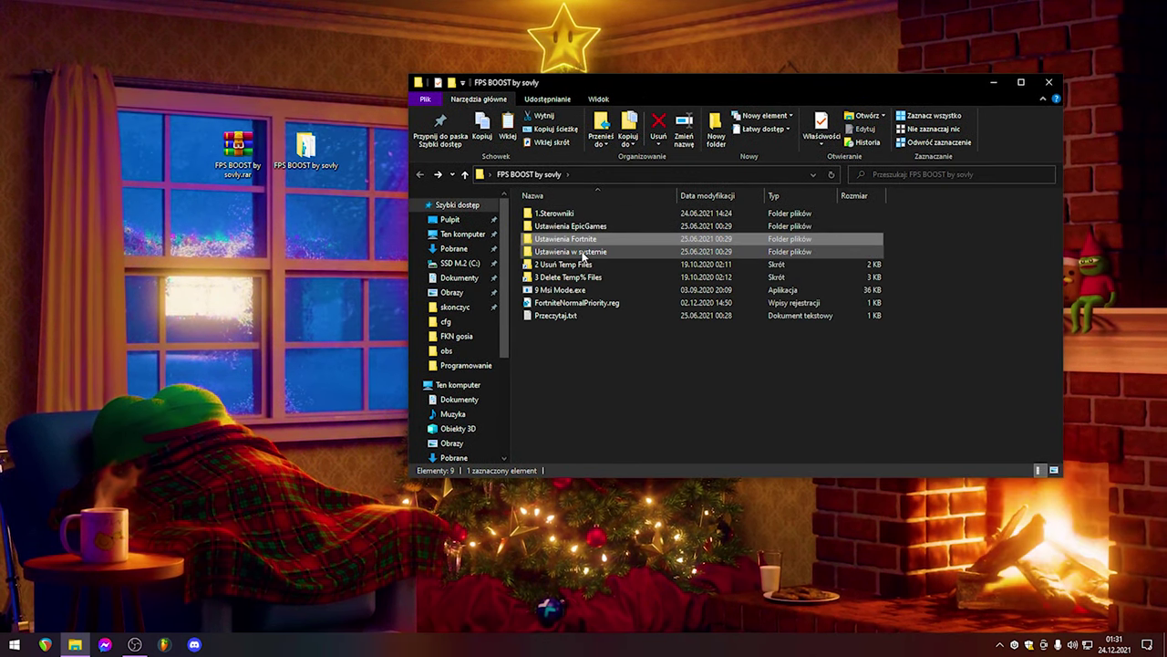
pyautogui.doubleClick(582, 255)
pyautogui.moveTo(957, 304); pyautogui.dragTo(747, 341)
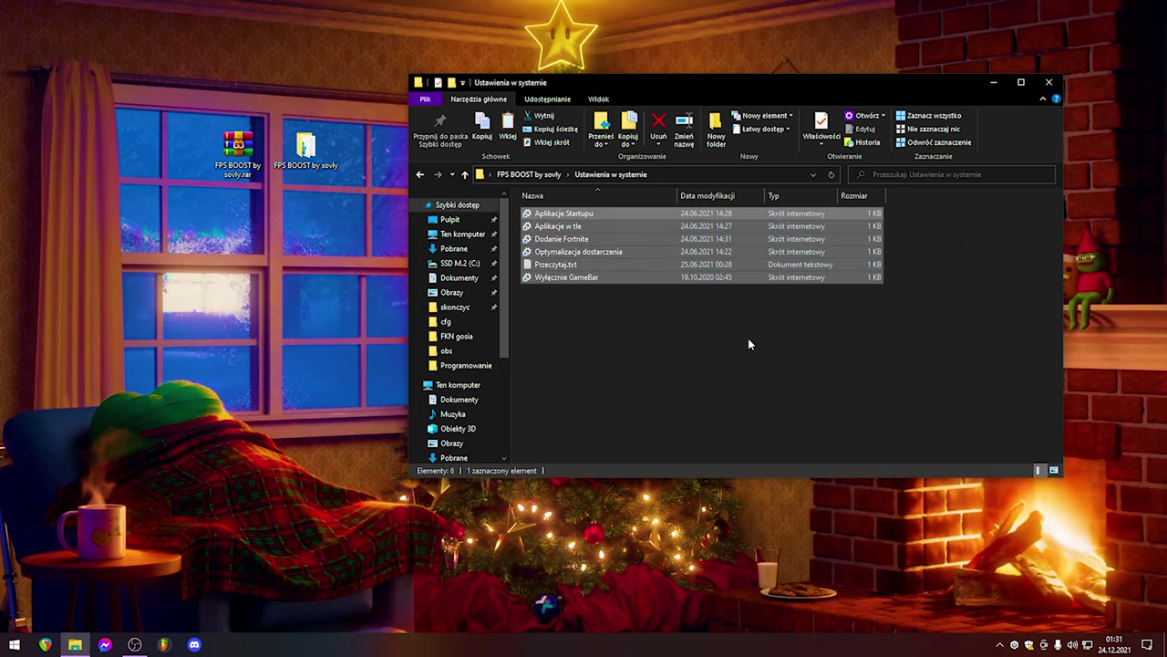
# Step: Open the Aplikacje Startupu shortcut, review which apps are set to autostart, and close Settings
pyautogui.doubleClick(583, 215)
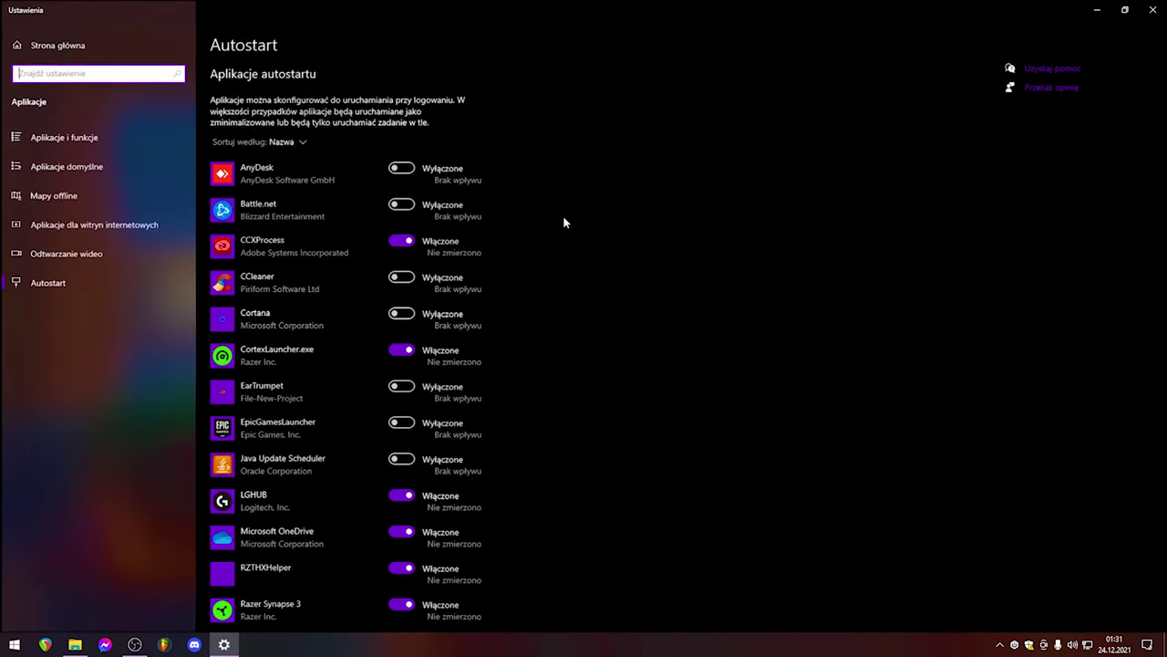
pyautogui.scroll(-5, 315, 228)
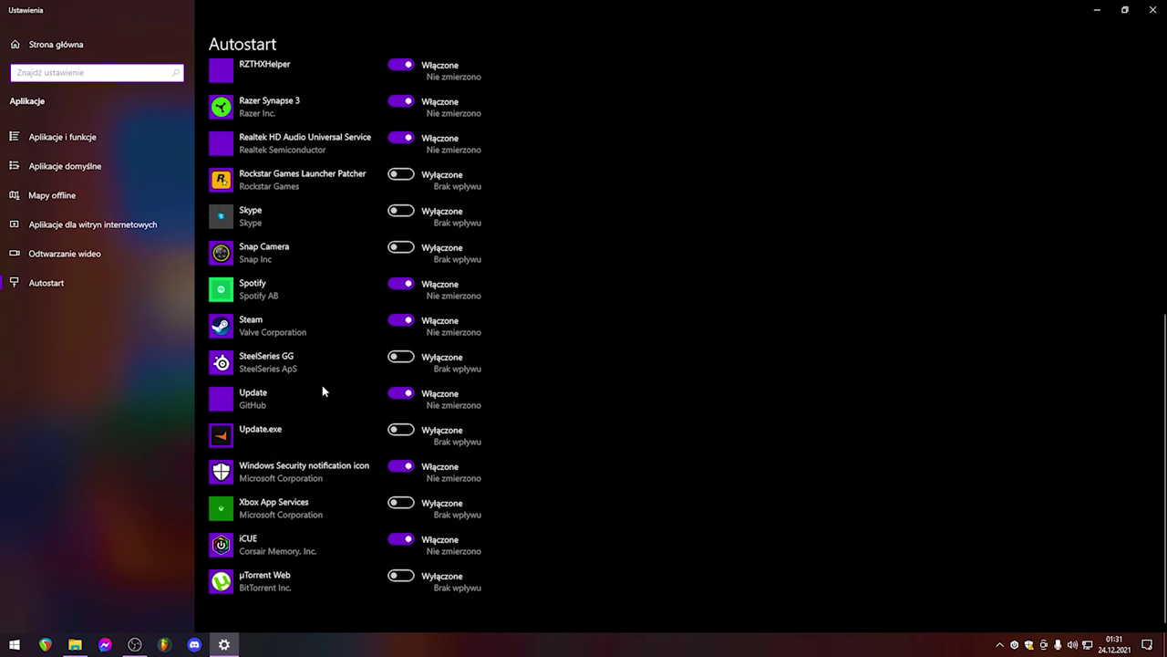
pyautogui.scroll(5, 358, 408)
pyautogui.scroll(-5, 357, 339)
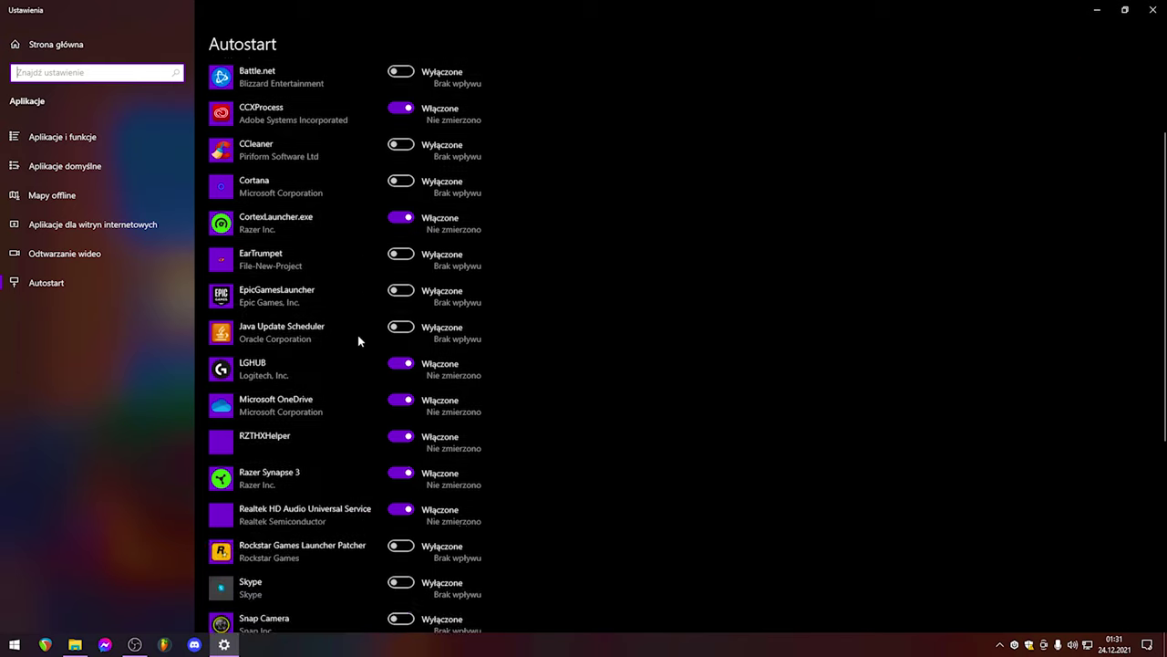
pyautogui.scroll(5, 356, 365)
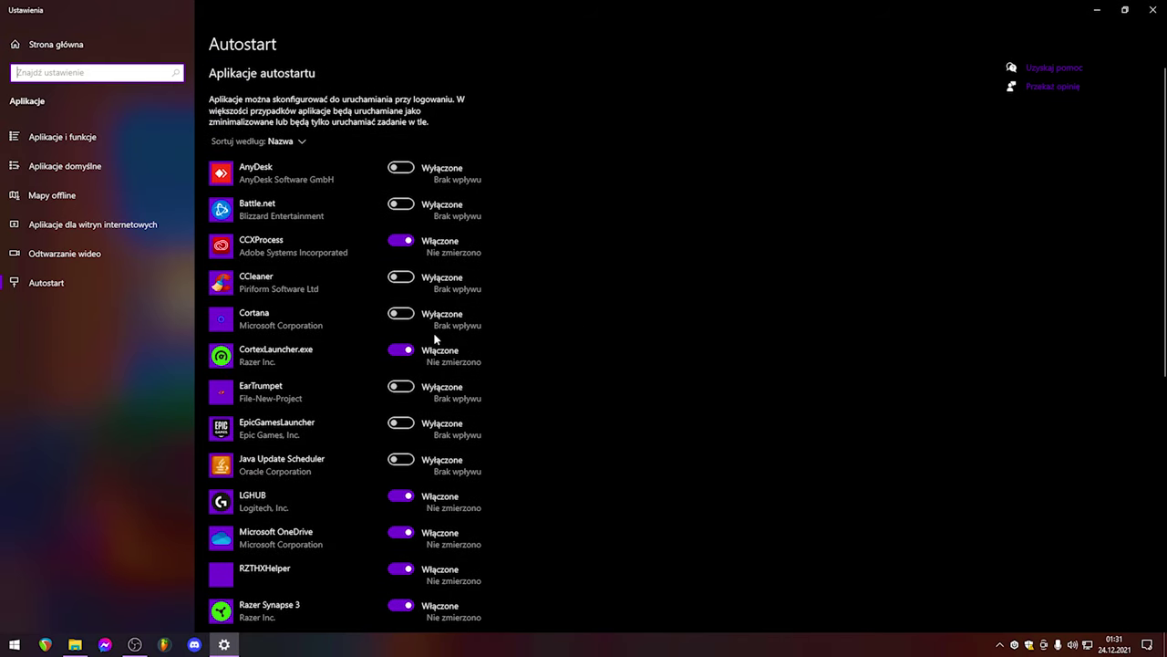
pyautogui.click(1152, 9)
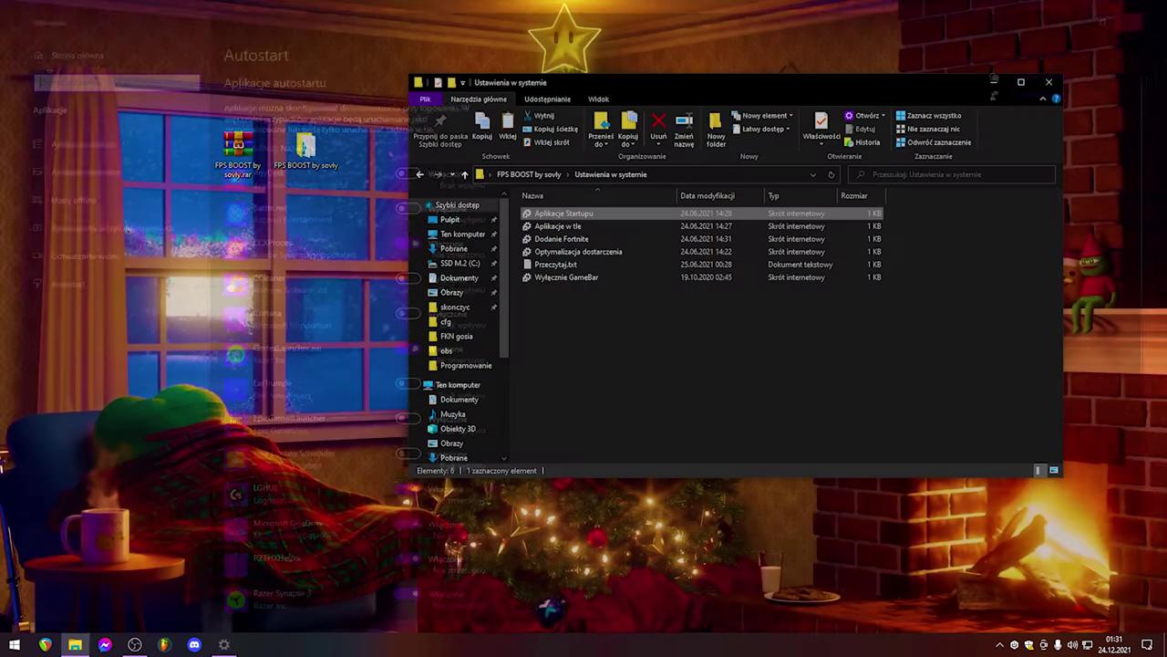
# Step: Open the Aplikacje w tle shortcut, switch the background apps permission on and back off, and close Settings
pyautogui.doubleClick(562, 231)
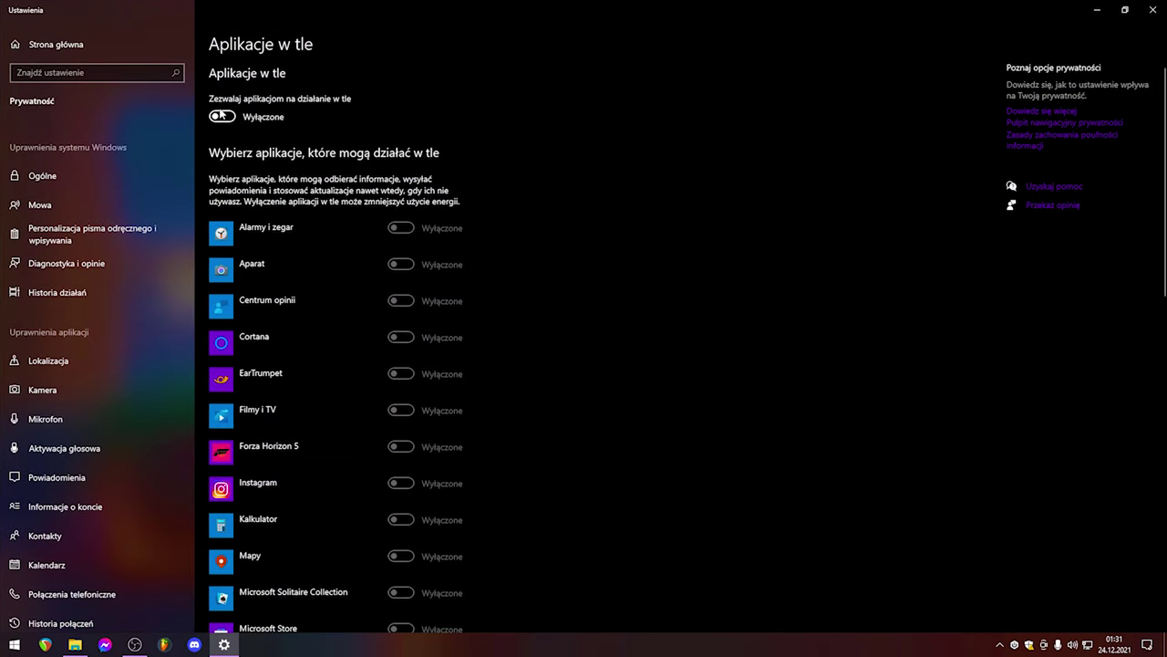
pyautogui.click(222, 115)
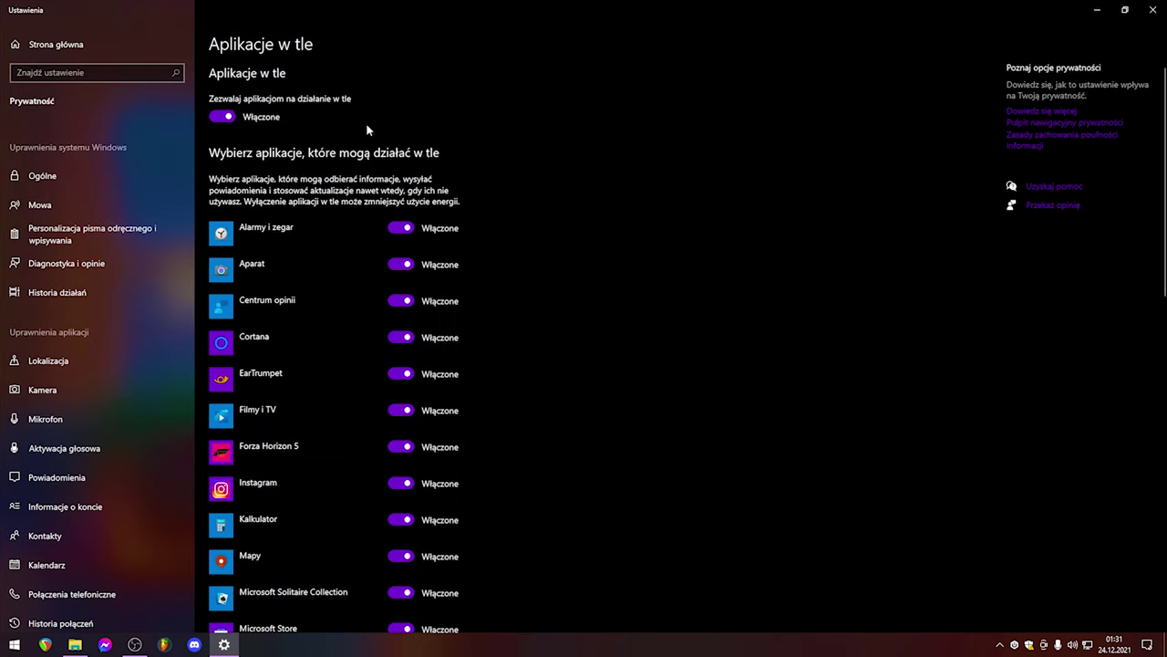
pyautogui.click(222, 117)
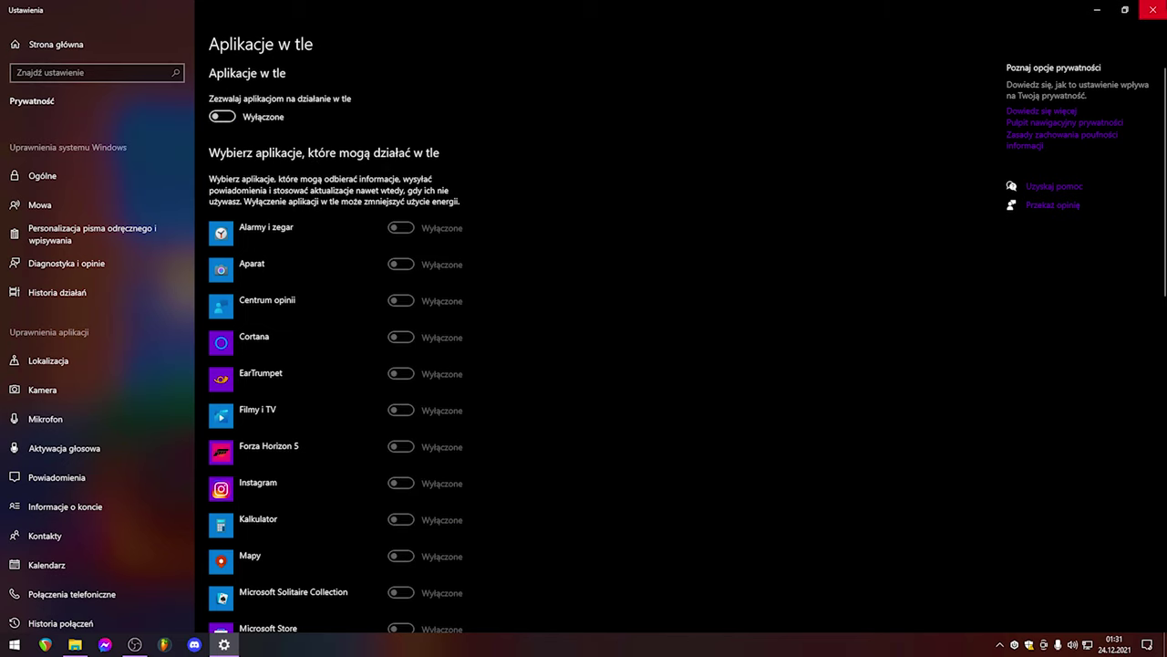
pyautogui.click(1153, 9)
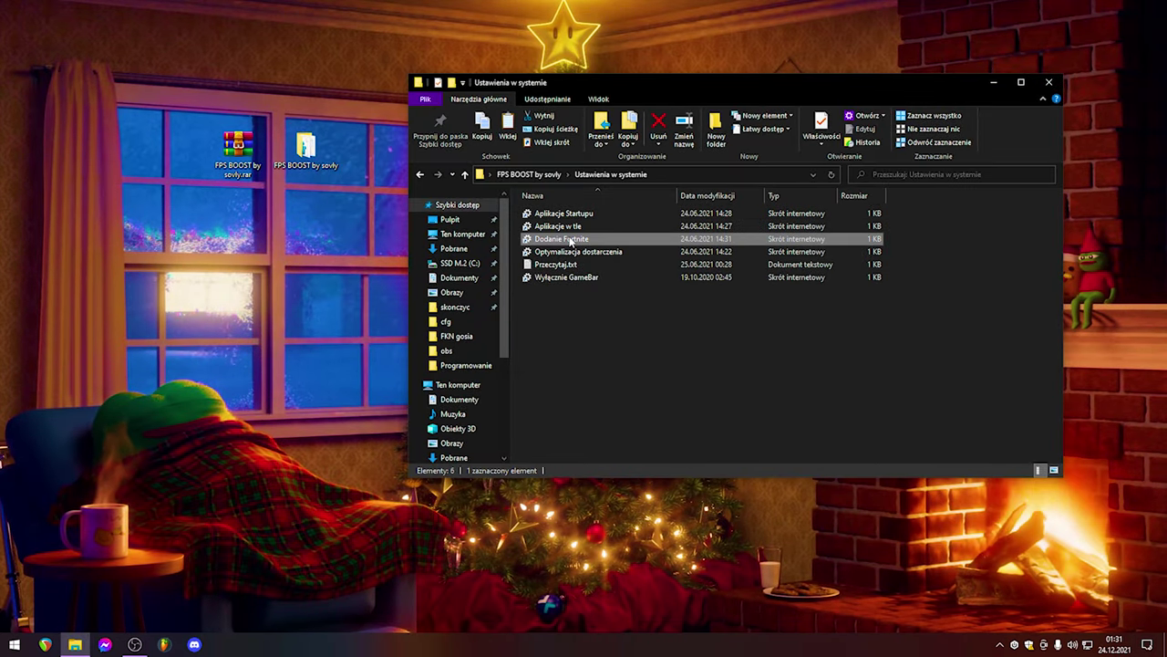
# Step: Open the Dodanie Fortnite shortcut and try to add FortniteLauncher.exe from Fortnite's Win64 folder to the graphics performance preferences
pyautogui.doubleClick(592, 241)
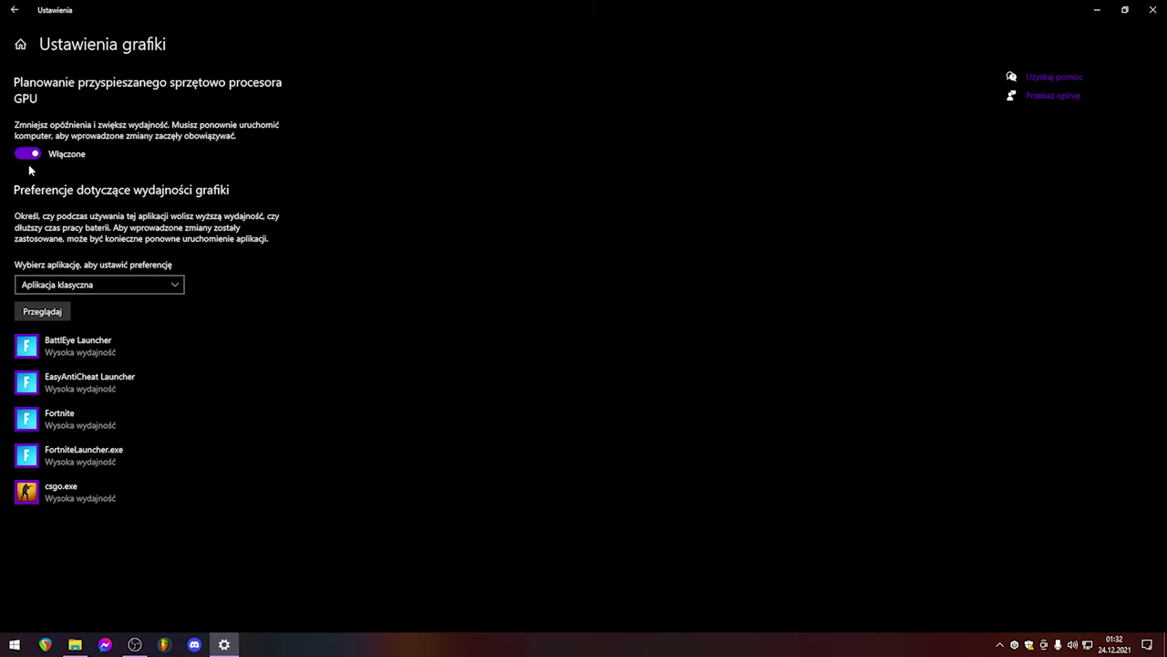
pyautogui.click(49, 319)
pyautogui.moveTo(274, 14); pyautogui.dragTo(591, 40)
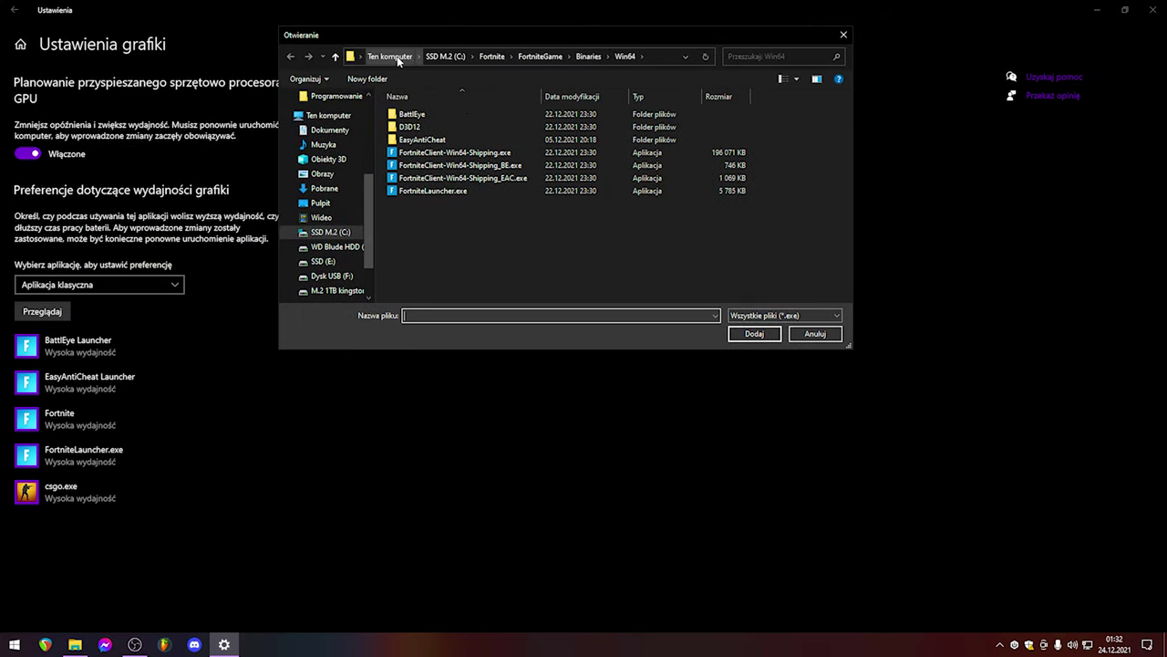
pyautogui.click(475, 190)
pyautogui.click(741, 336)
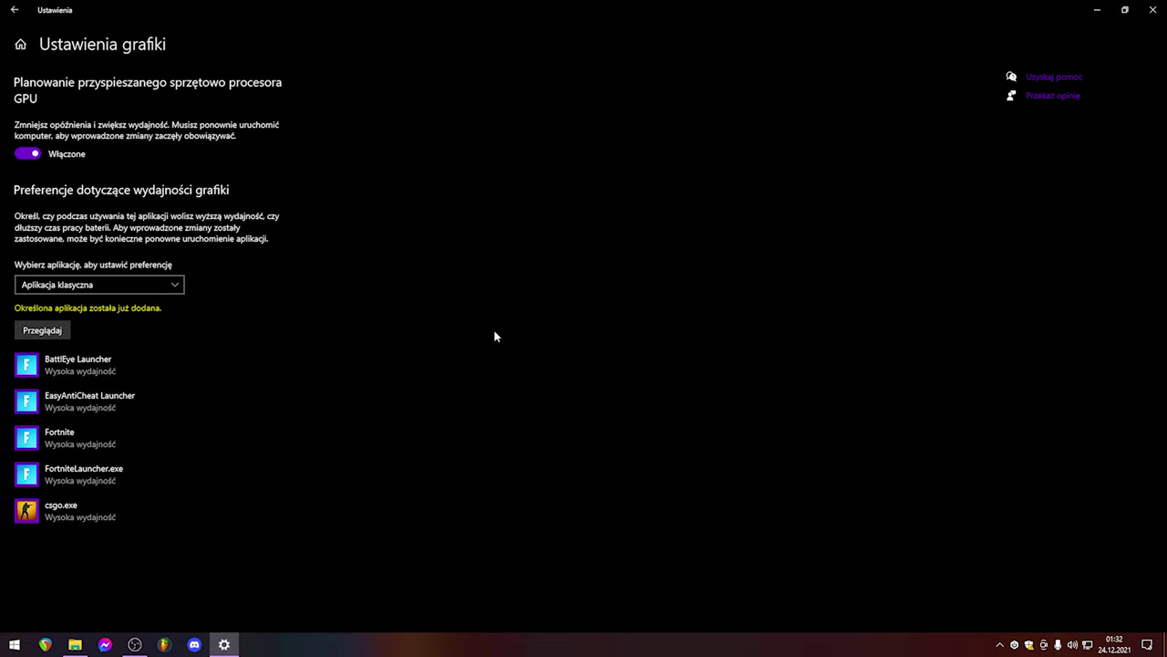
# Step: Check Fortnite's graphics preference options, cancel without saving, and close the graphics settings
pyautogui.click(122, 440)
pyautogui.click(183, 495)
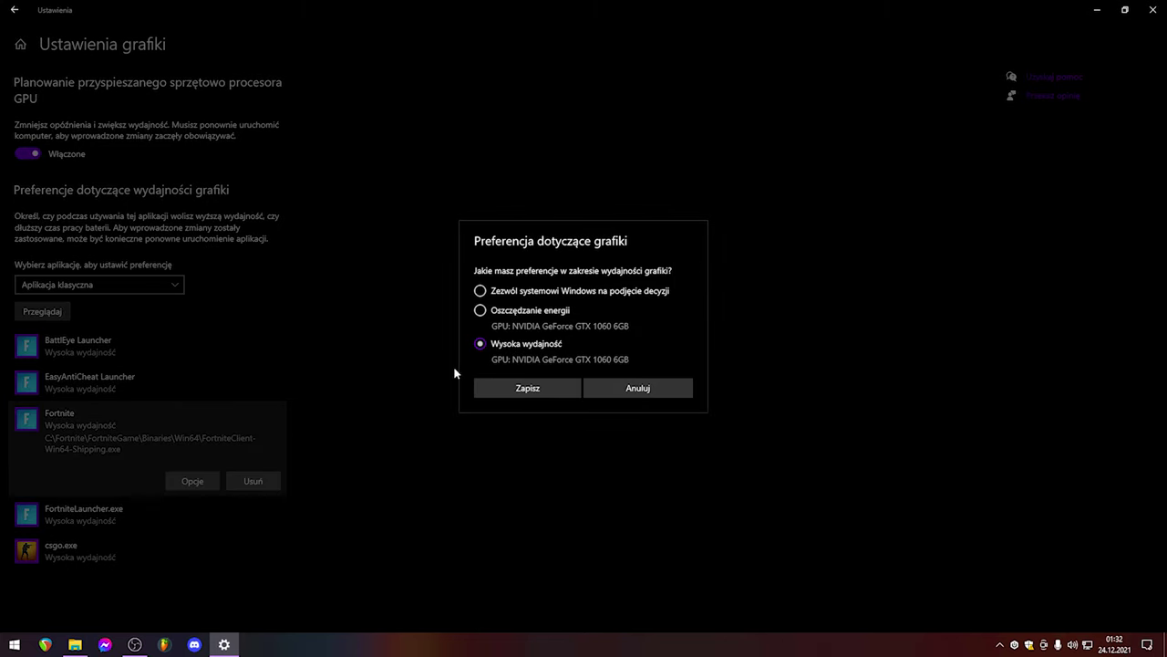
pyautogui.click(670, 400)
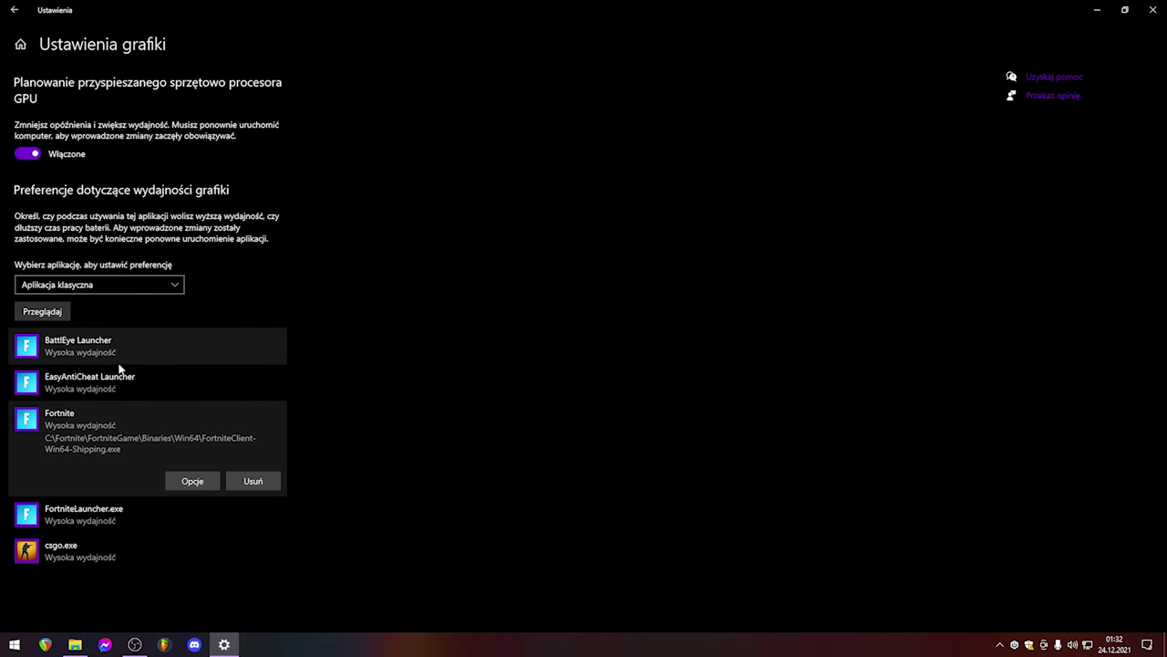
pyautogui.click(1153, 9)
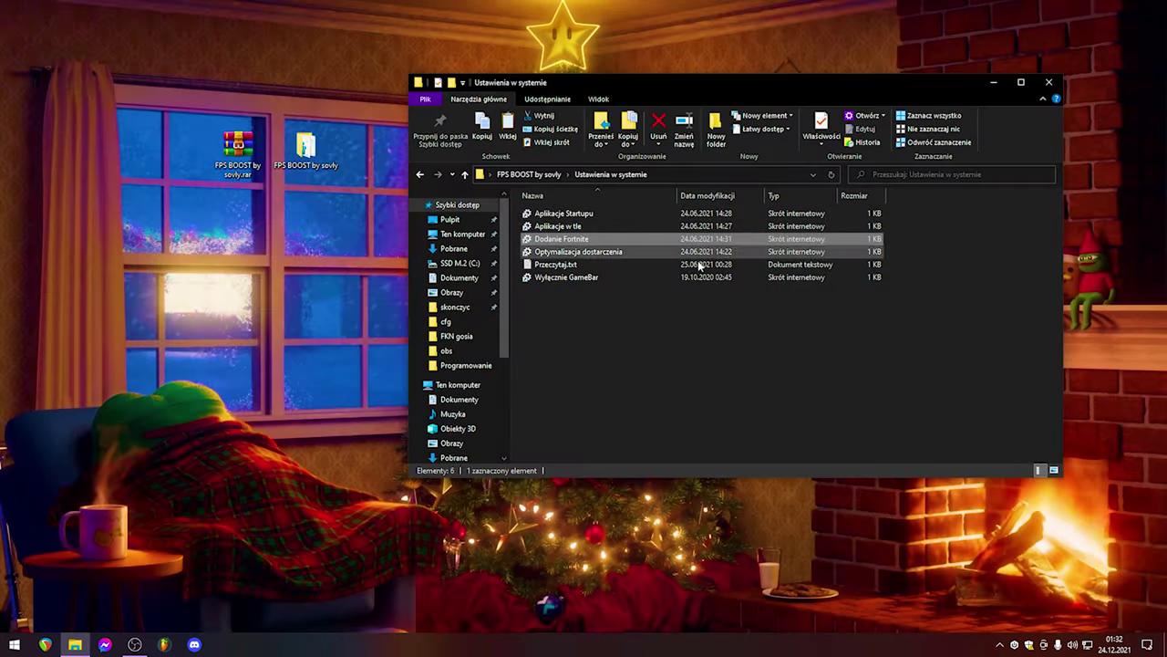
# Step: Open the Optymalizacja dostarczenia shortcut, dismiss the Windows 11 requirements notice and check for Windows updates
pyautogui.doubleClick(630, 250)
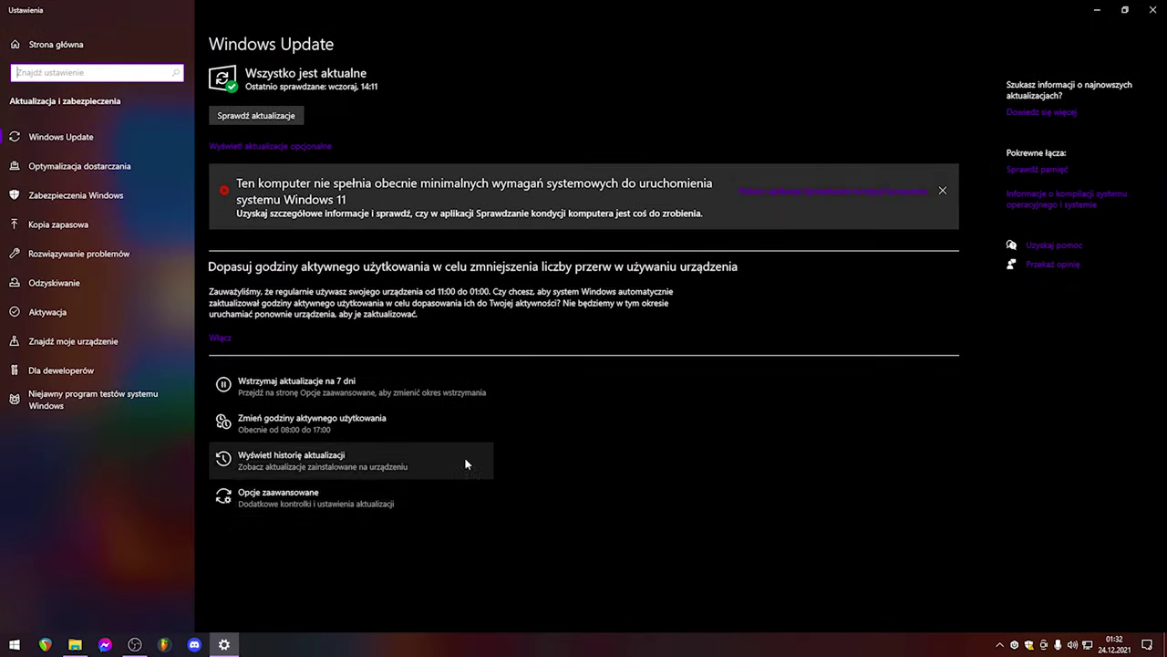
pyautogui.click(943, 192)
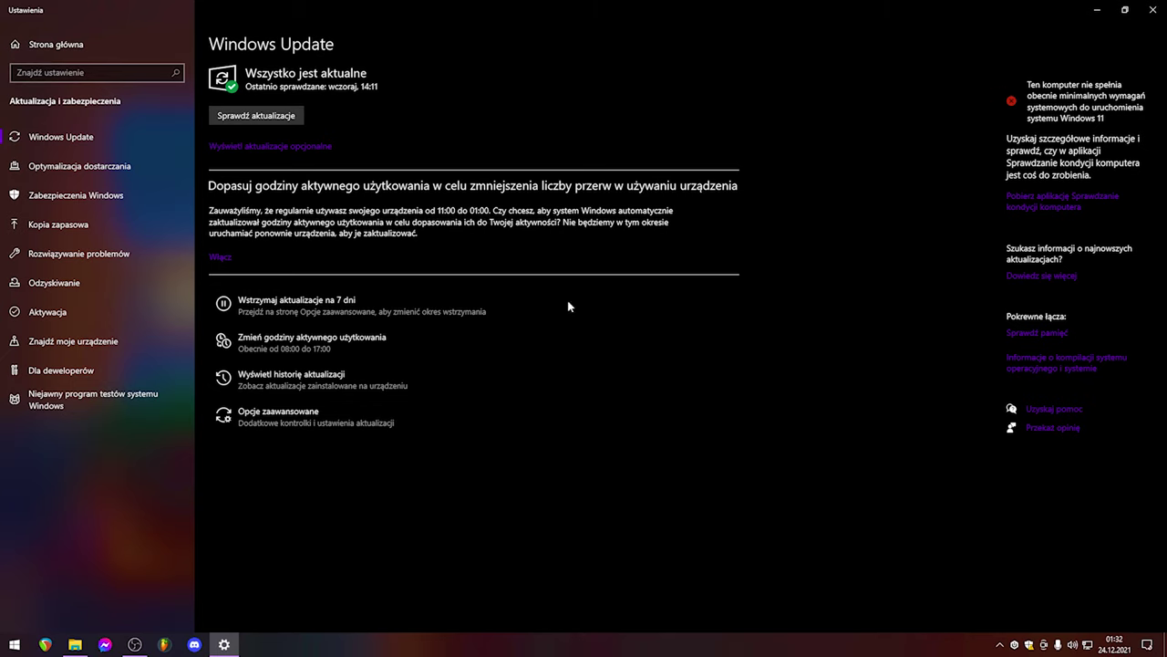
pyautogui.click(269, 116)
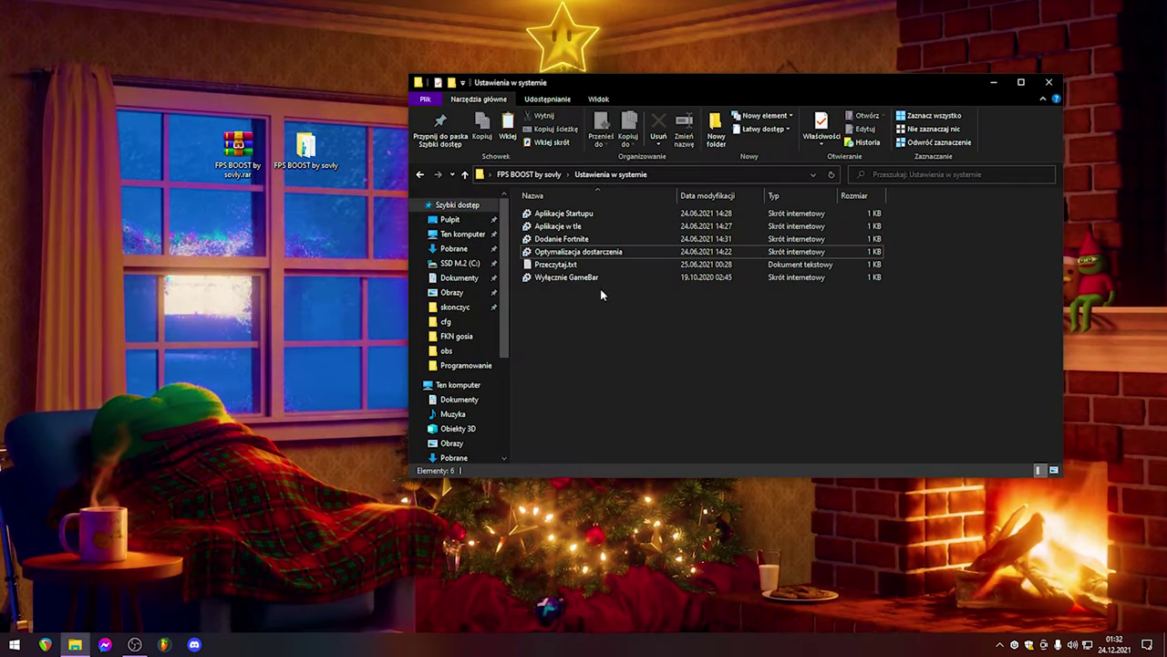
# Step: Open the Wyłącznie GameBar shortcut, look over the Xbox Game Bar settings, and close Settings
pyautogui.click(598, 279)
pyautogui.doubleClick(599, 281)
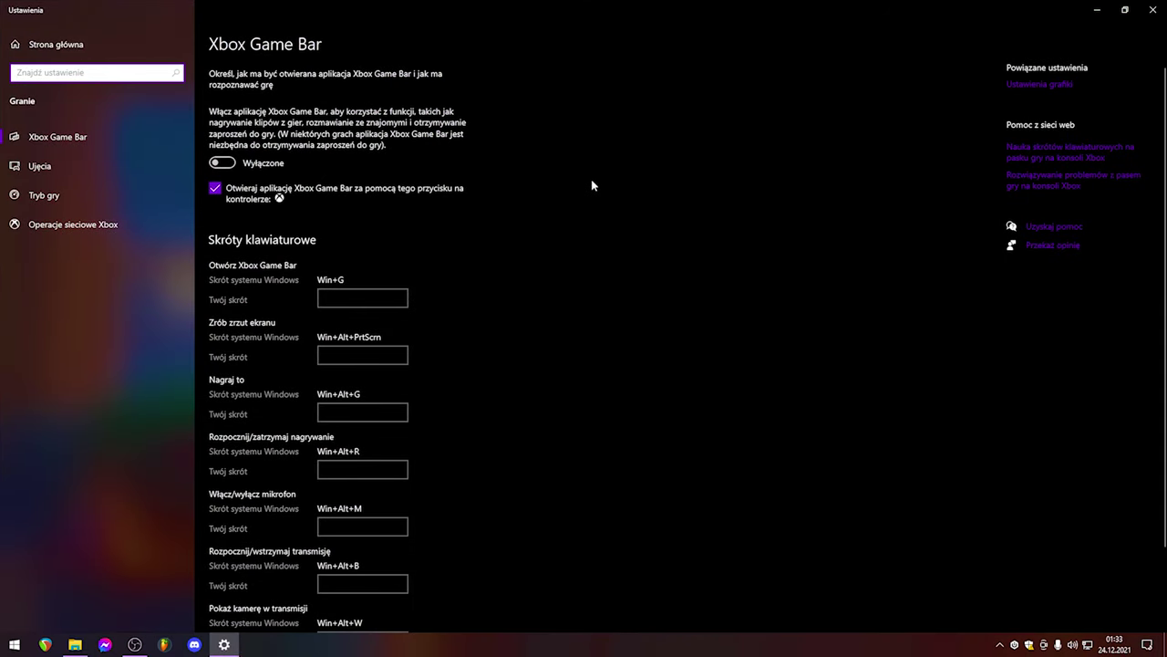
pyautogui.scroll(-2, 604, 175)
pyautogui.scroll(2, 534, 467)
pyautogui.click(1152, 9)
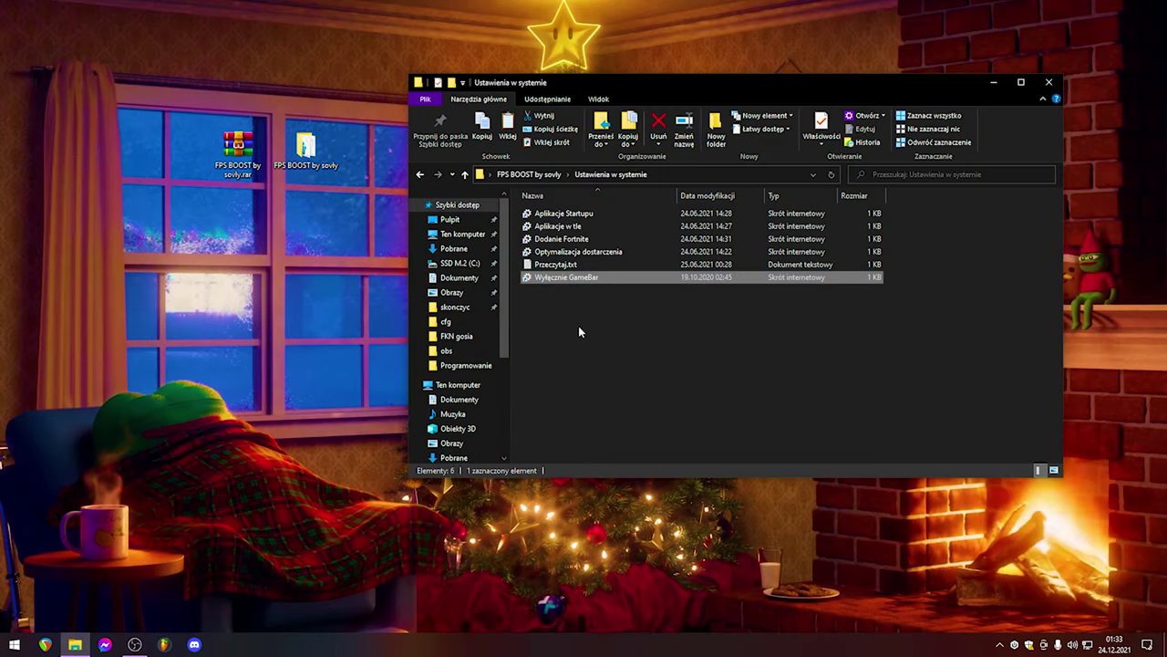
# Step: Open the 2 Usuń Temp Files shortcut and delete everything in the Windows Temp folder, skipping the file that needs administrator permission
pyautogui.press('BackSpace')
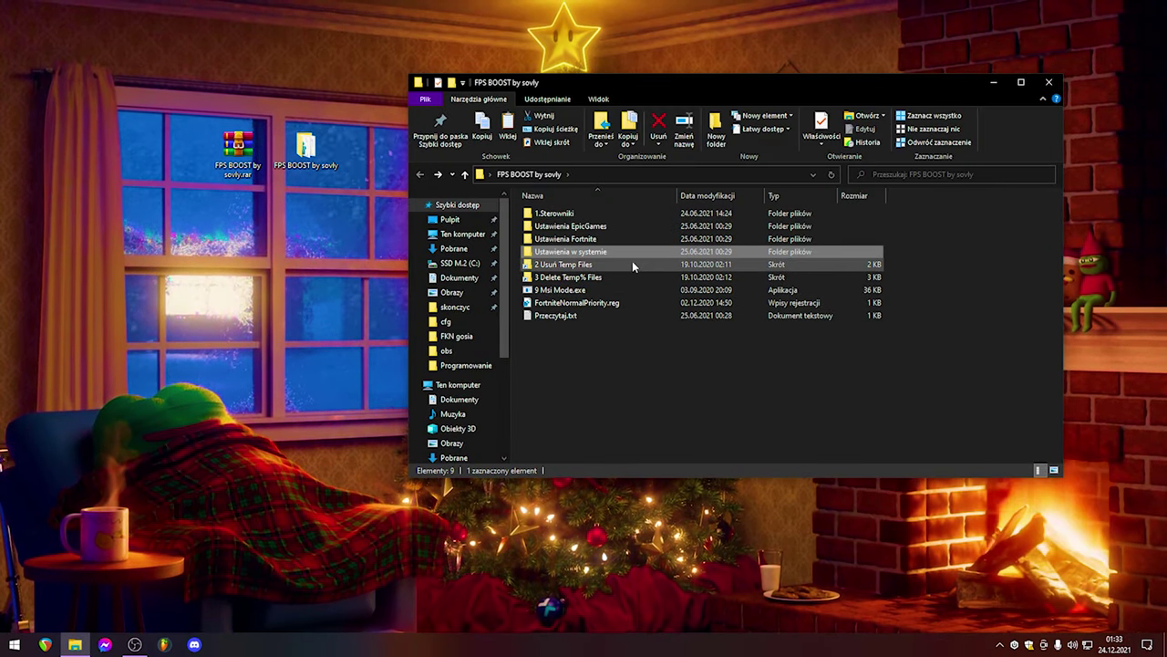
pyautogui.doubleClick(593, 265)
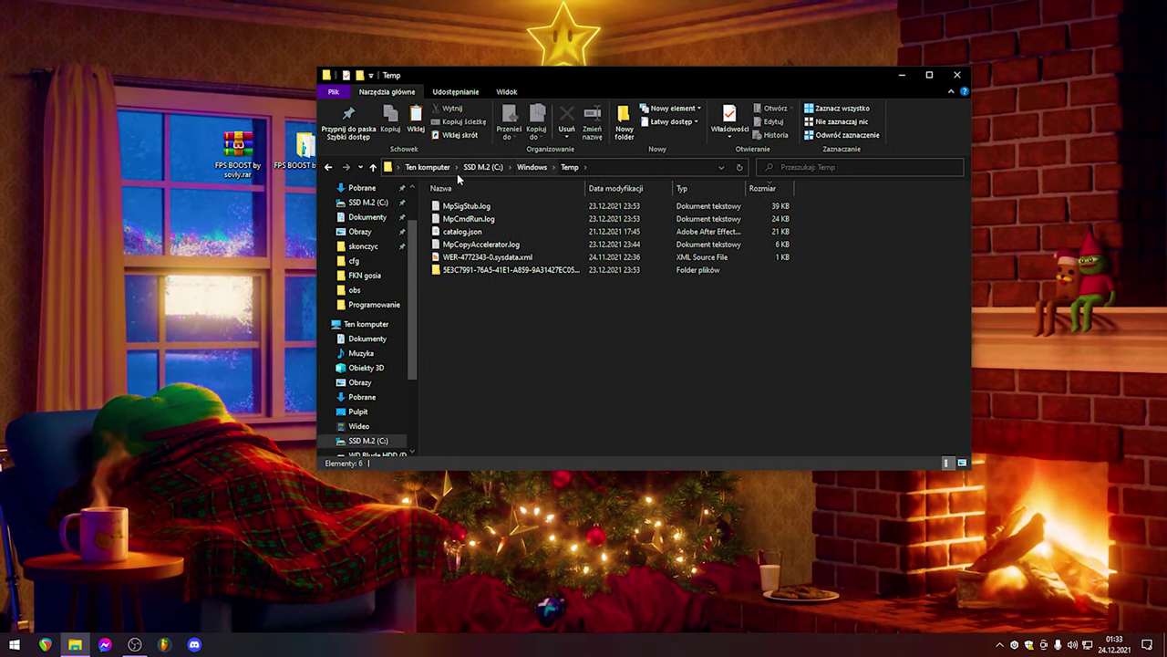
pyautogui.moveTo(533, 379); pyautogui.dragTo(508, 203)
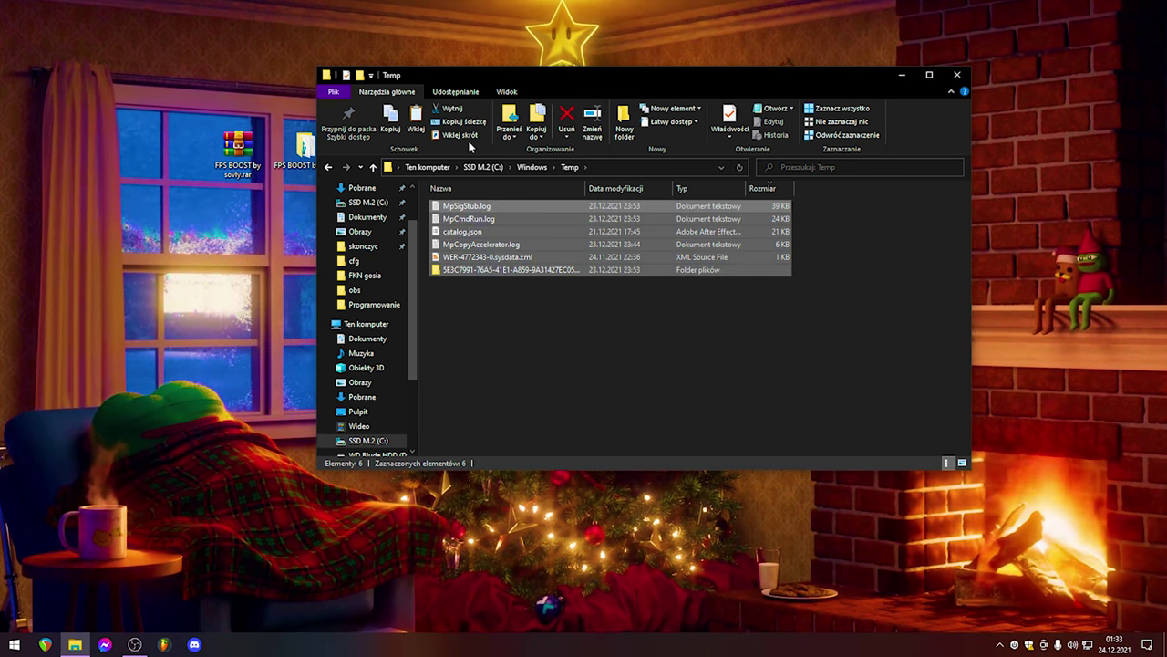
pyautogui.press('Delete')
pyautogui.click(631, 332)
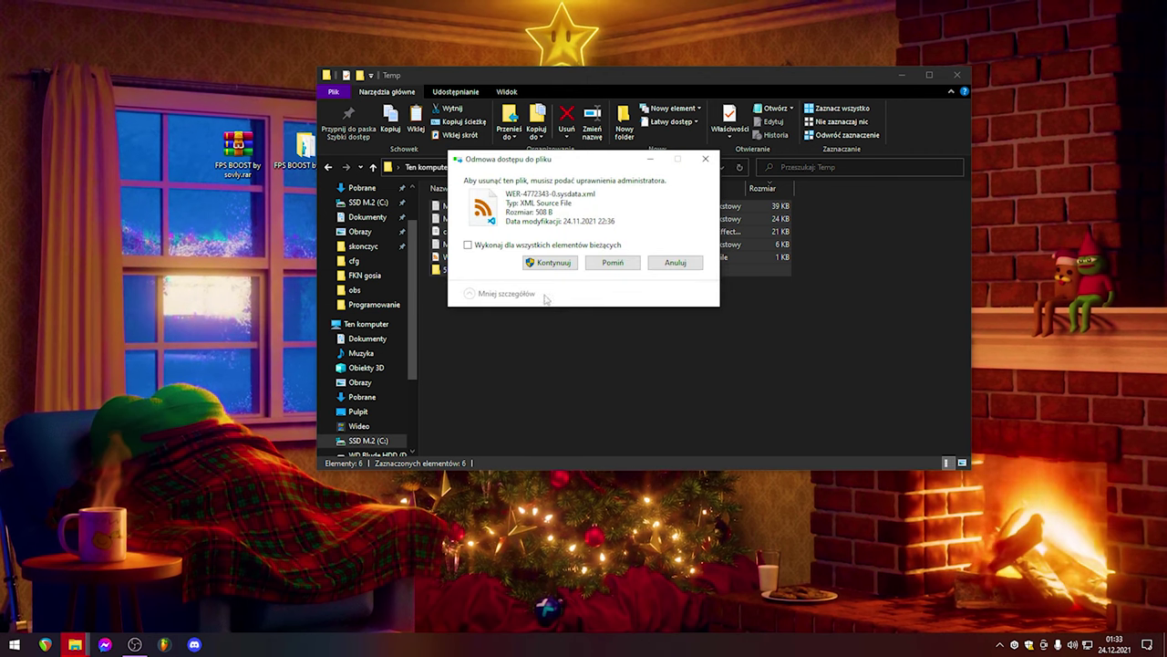
pyautogui.moveTo(517, 161); pyautogui.dragTo(504, 155)
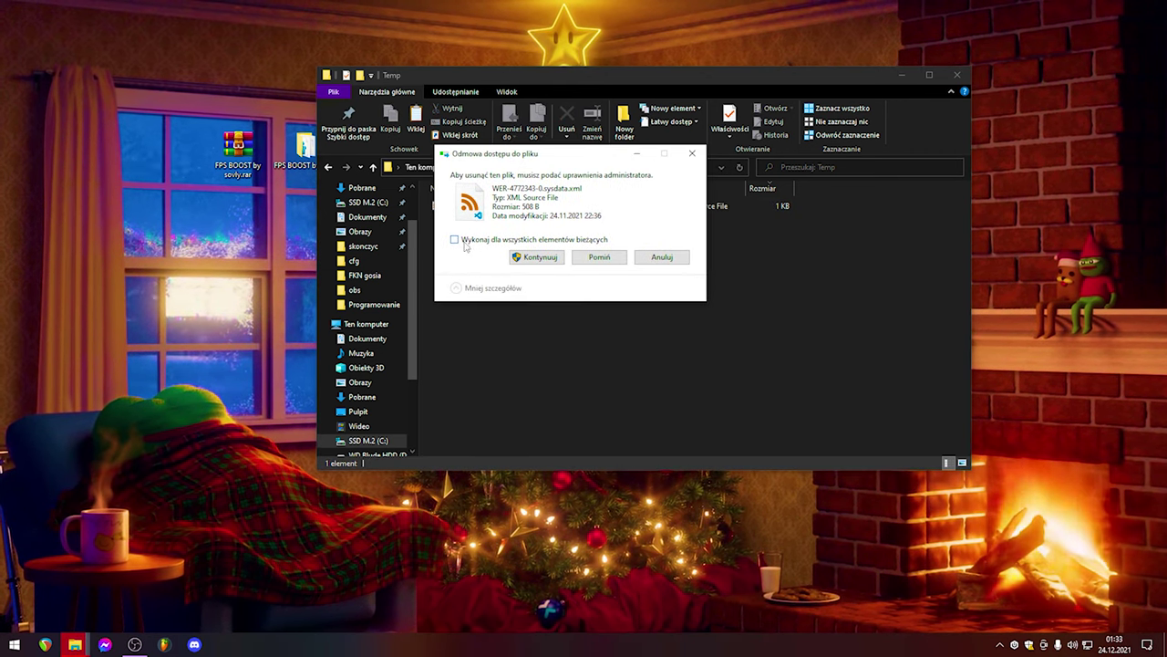
pyautogui.click(602, 259)
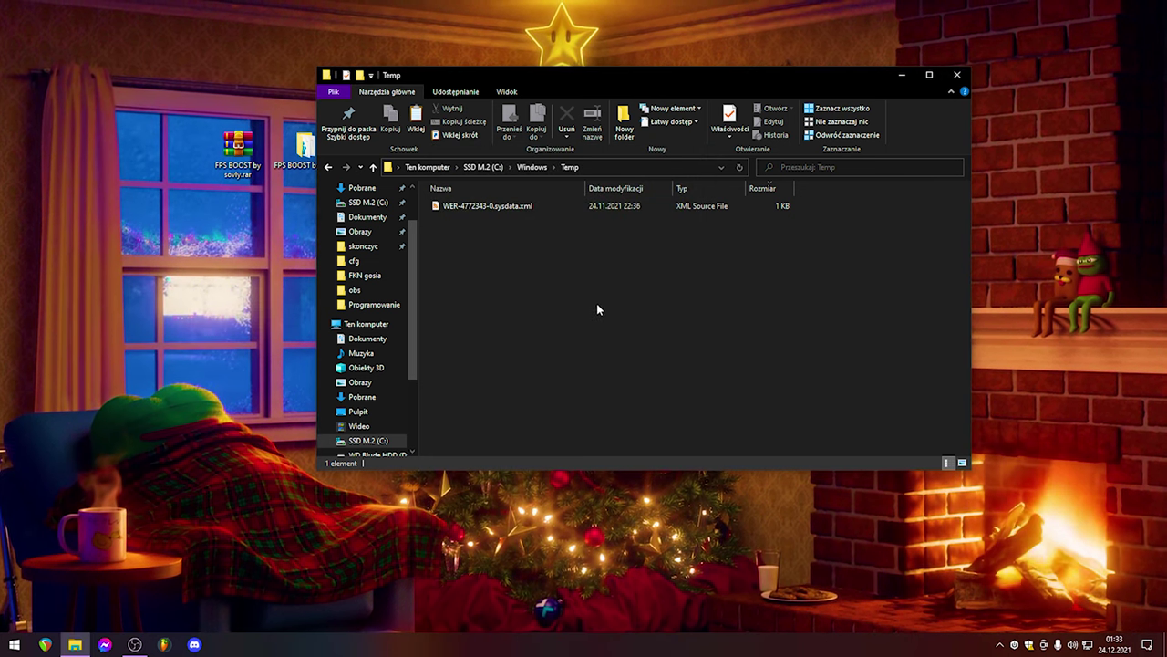
# Step: Open the 3 Delete Temp% Files shortcut and delete everything in the user's AppData Temp folder, skipping items that cannot be removed
pyautogui.click(328, 167)
pyautogui.doubleClick(547, 267)
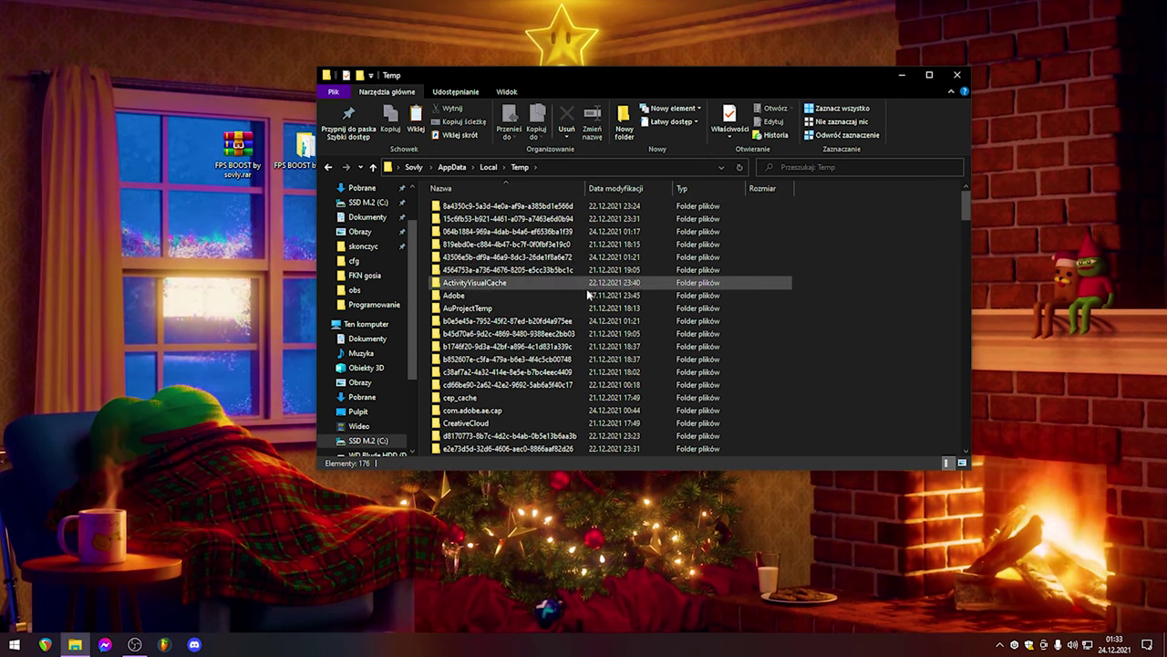
pyautogui.hotkey('ctrl', 'a')
pyautogui.press('Delete')
pyautogui.click(625, 333)
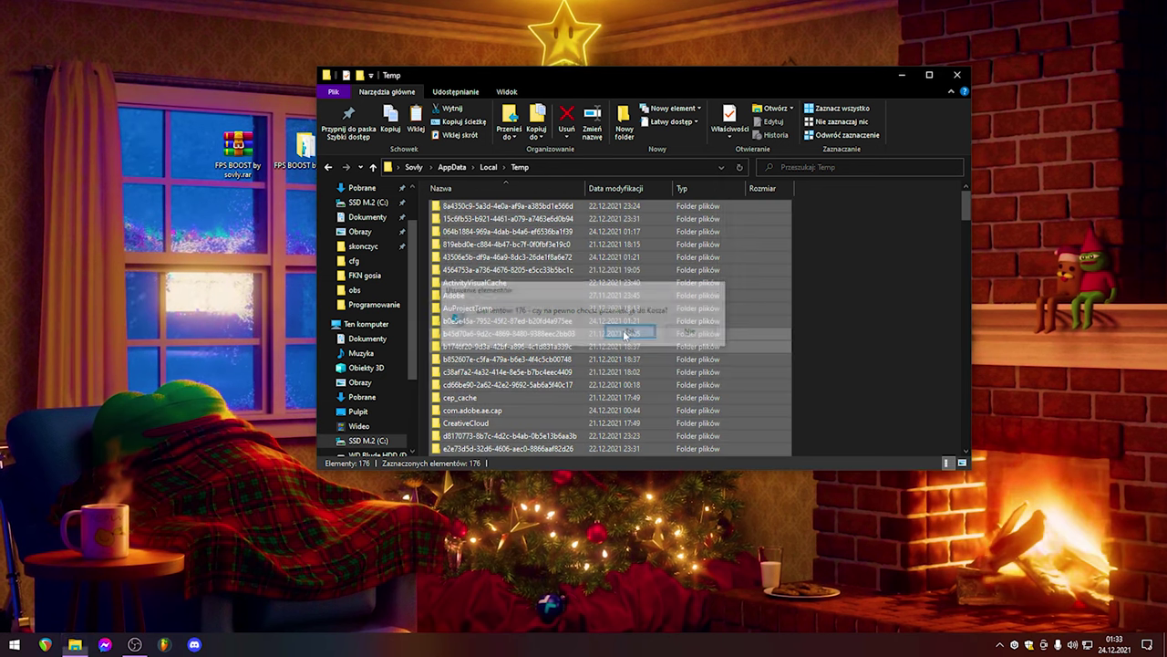
pyautogui.click(615, 263)
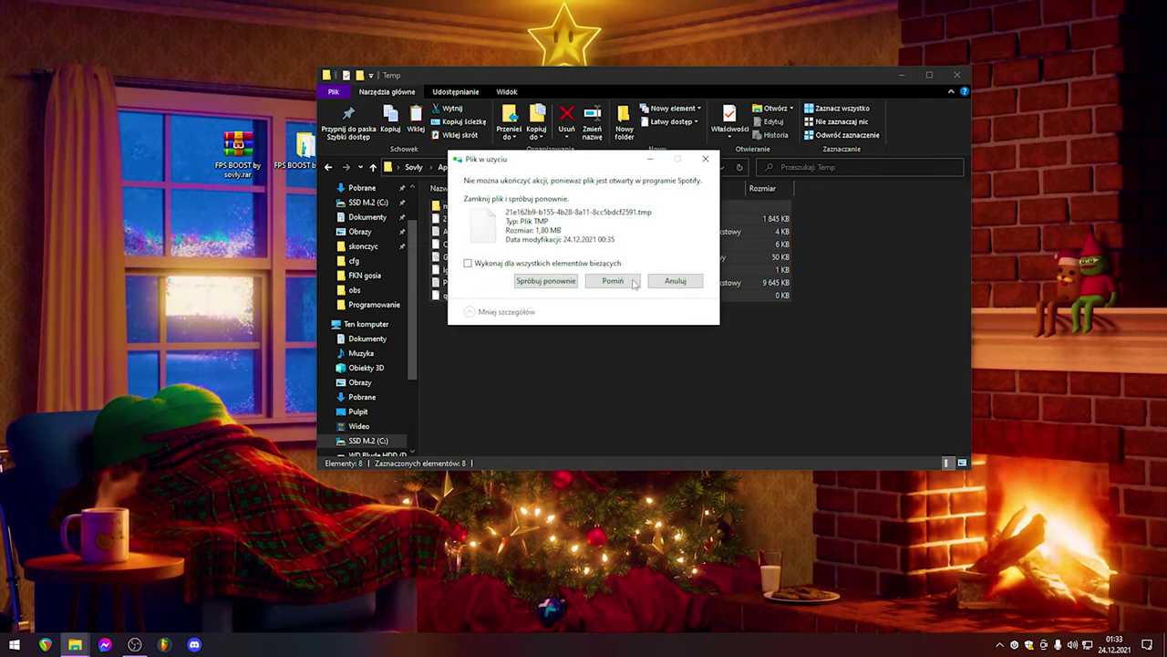
pyautogui.click(613, 281)
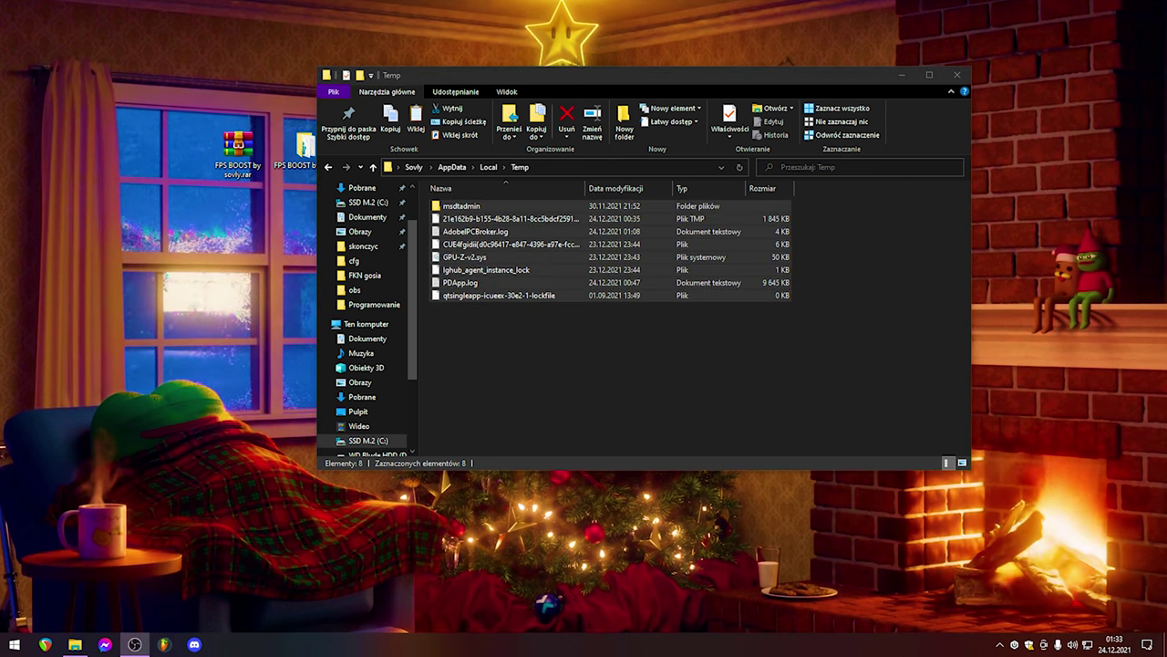
# Step: Empty the Recycle Bin on the desktop
pyautogui.rightClick(104, 138)
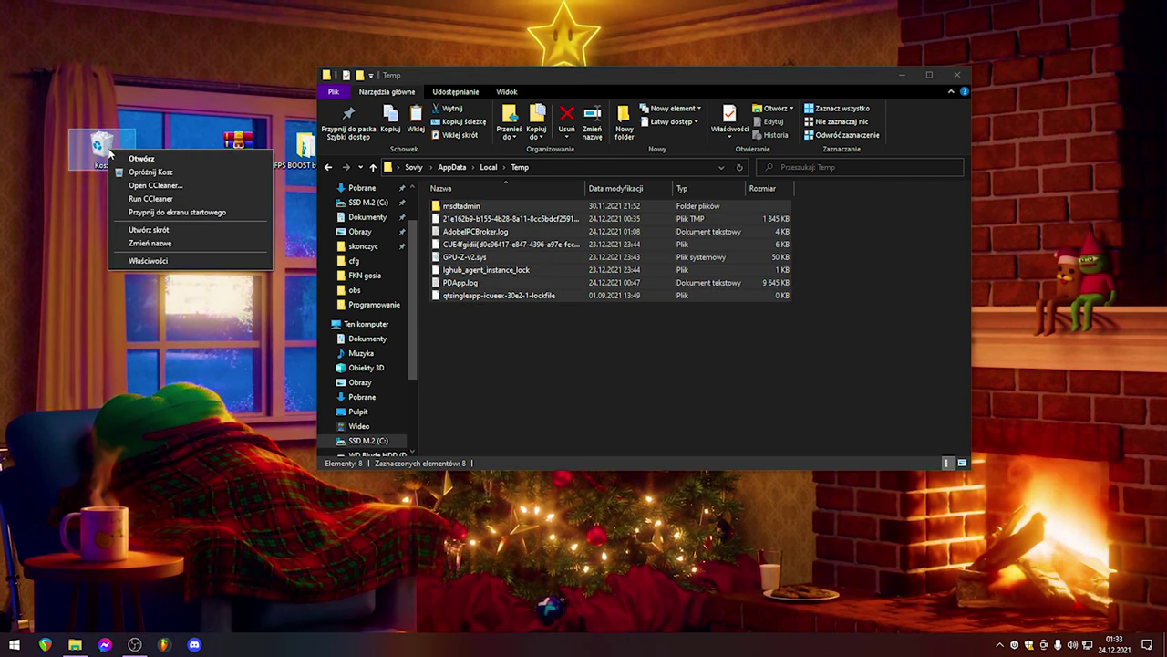
pyautogui.click(155, 169)
pyautogui.click(631, 331)
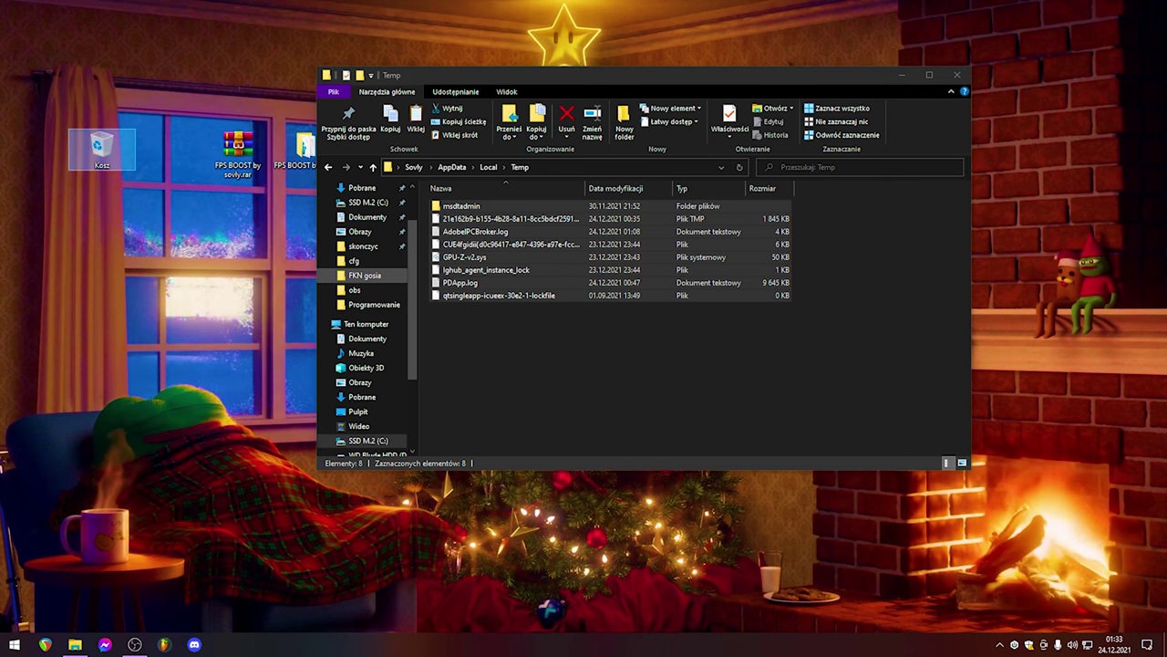
# Step: Import FortniteNormalPriority.reg from the FPS BOOST by sovly folder into the registry and close the folder window
pyautogui.hotkey('alt', 'Left')
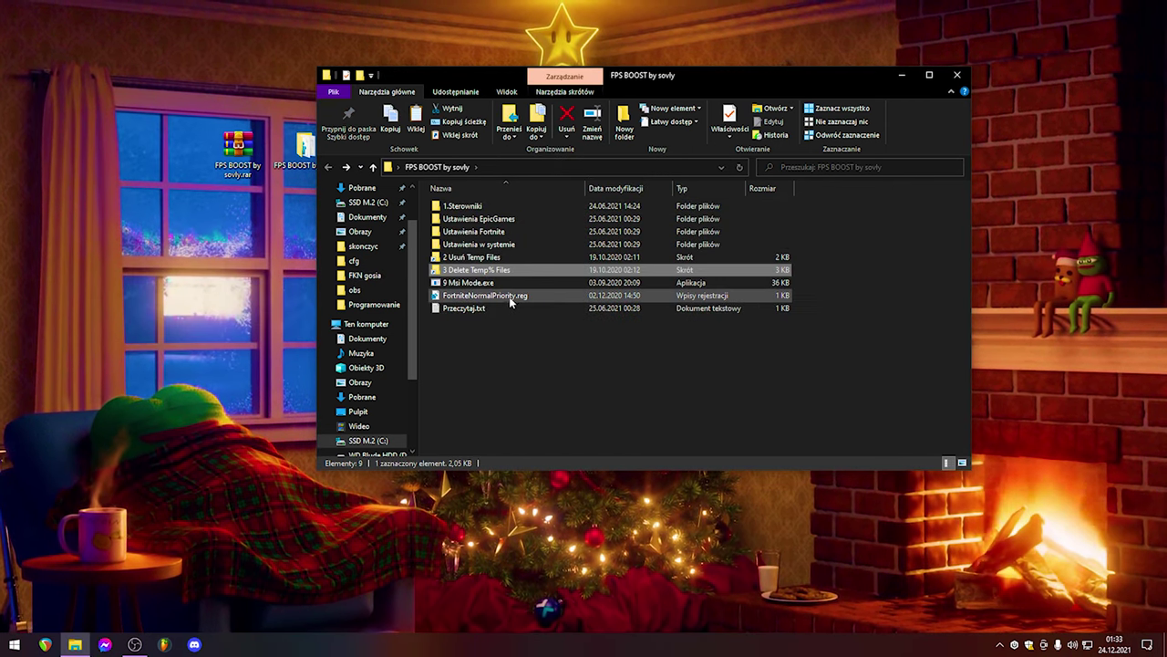
pyautogui.doubleClick(507, 298)
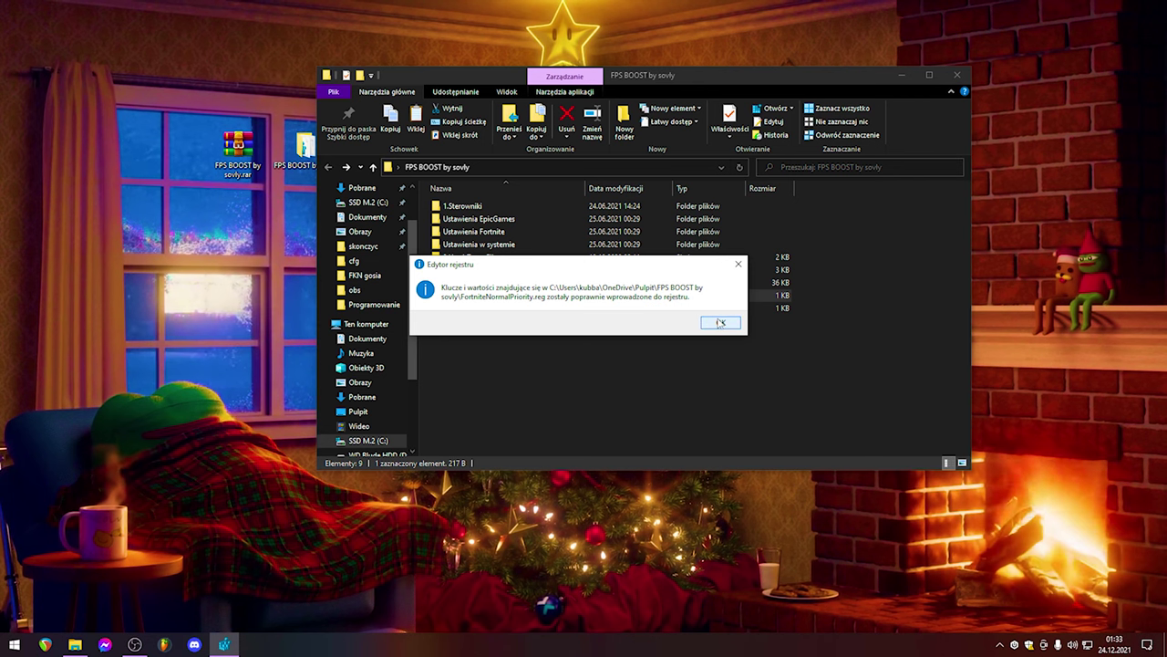
pyautogui.click(708, 322)
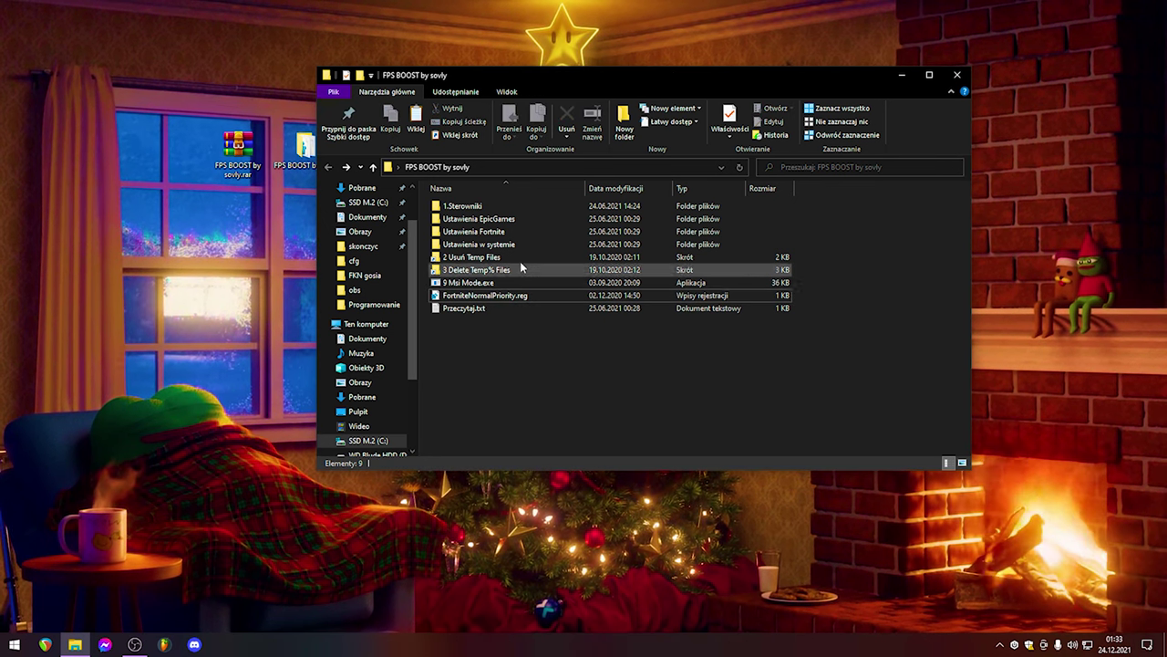
pyautogui.moveTo(619, 376); pyautogui.dragTo(566, 363)
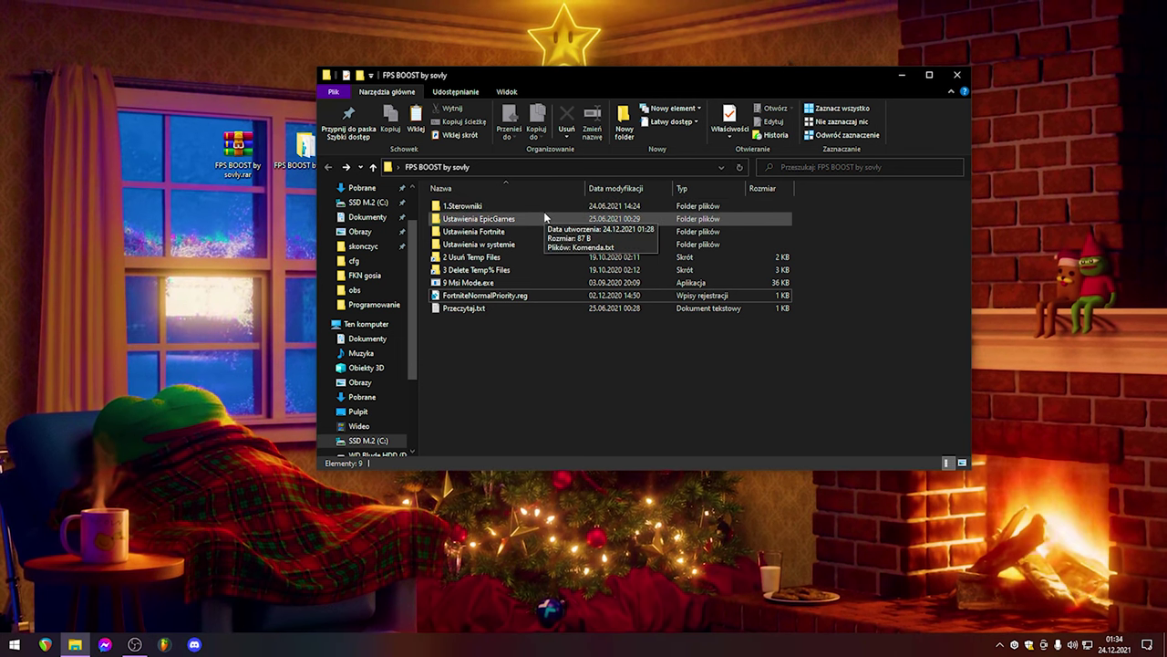
pyautogui.click(956, 74)
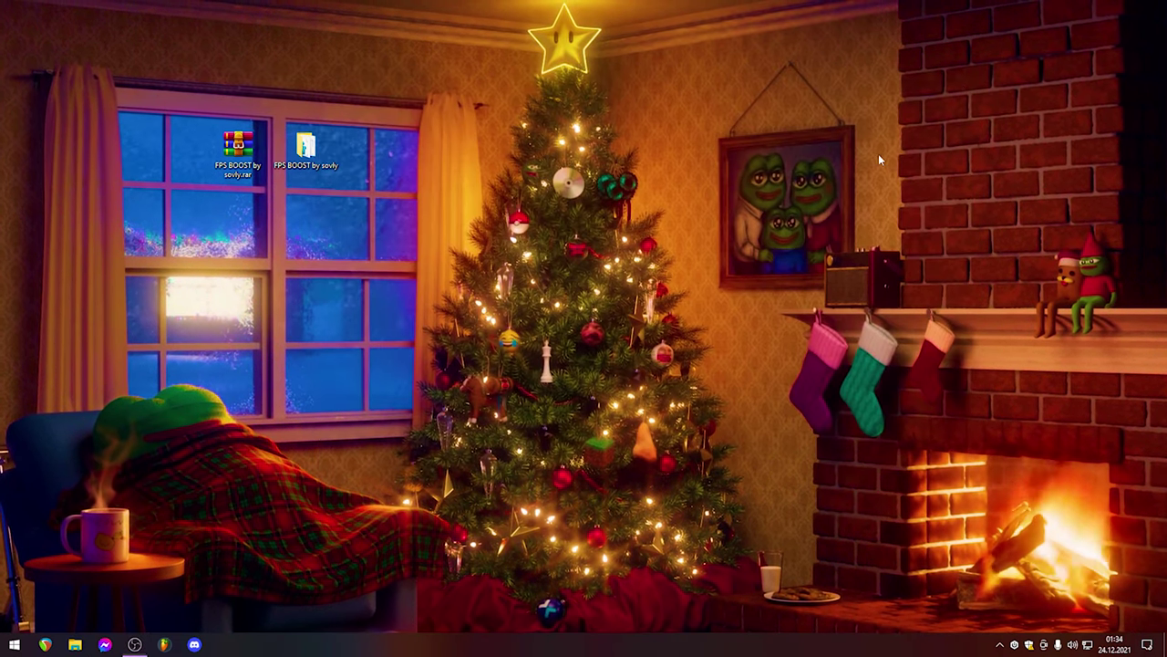
# Step: Open Konfiguracja systemu, set the number of processors to 16 in the advanced boot options, and save the configuration
pyautogui.press('super')
pyautogui.write('konfi')
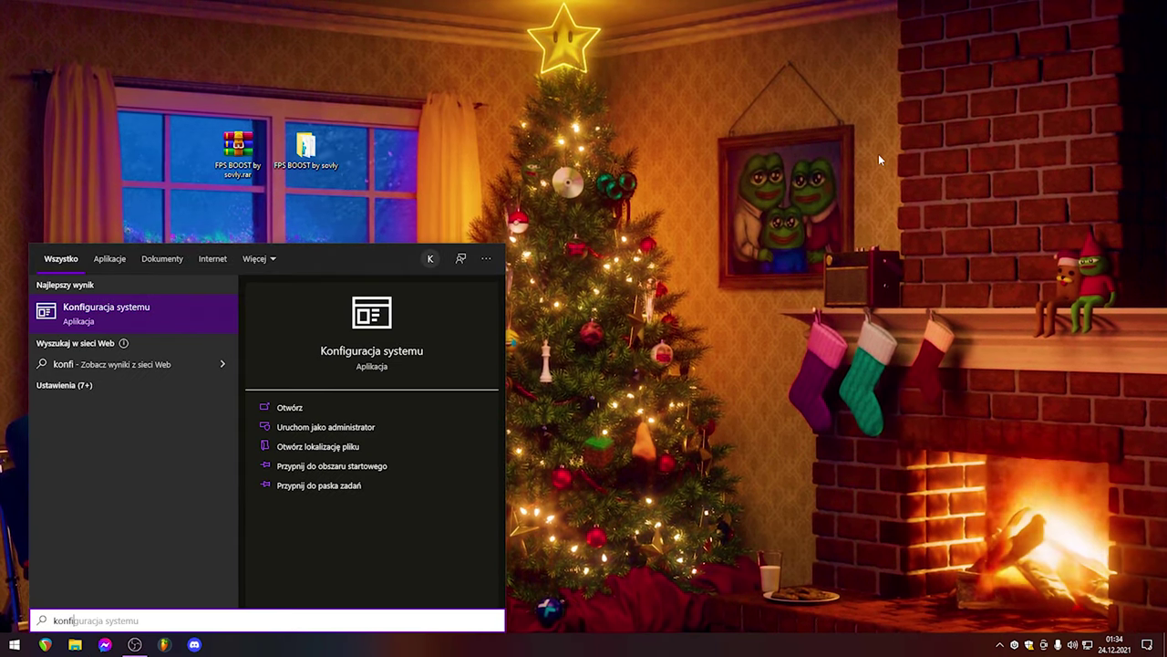
pyautogui.click(202, 301)
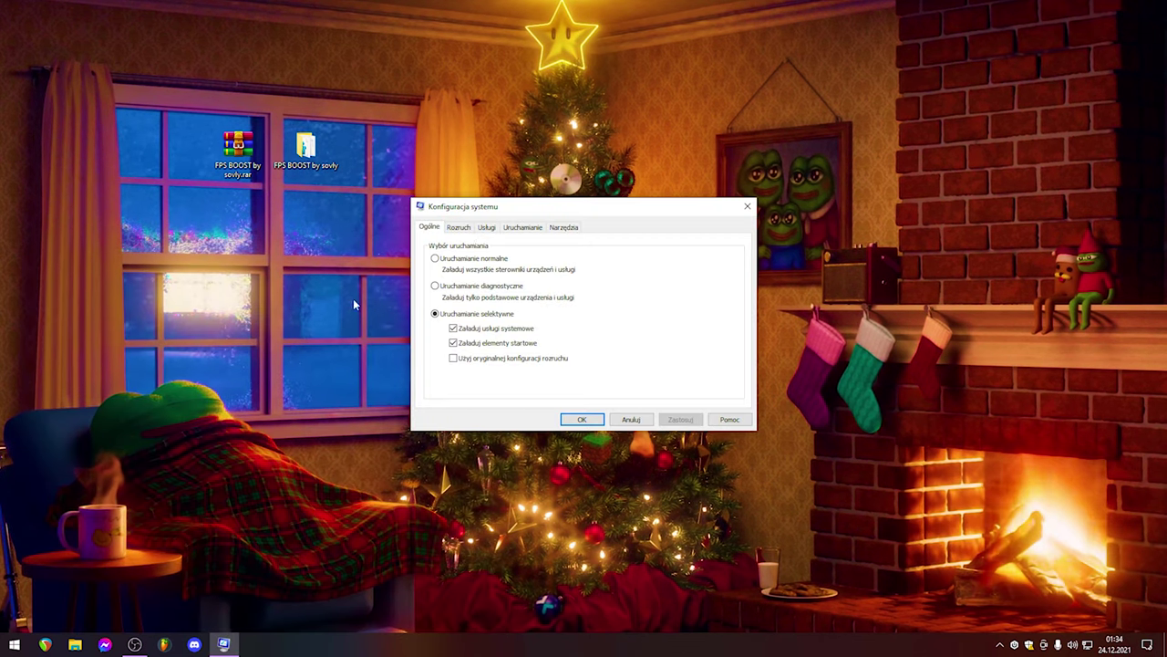
pyautogui.click(480, 209)
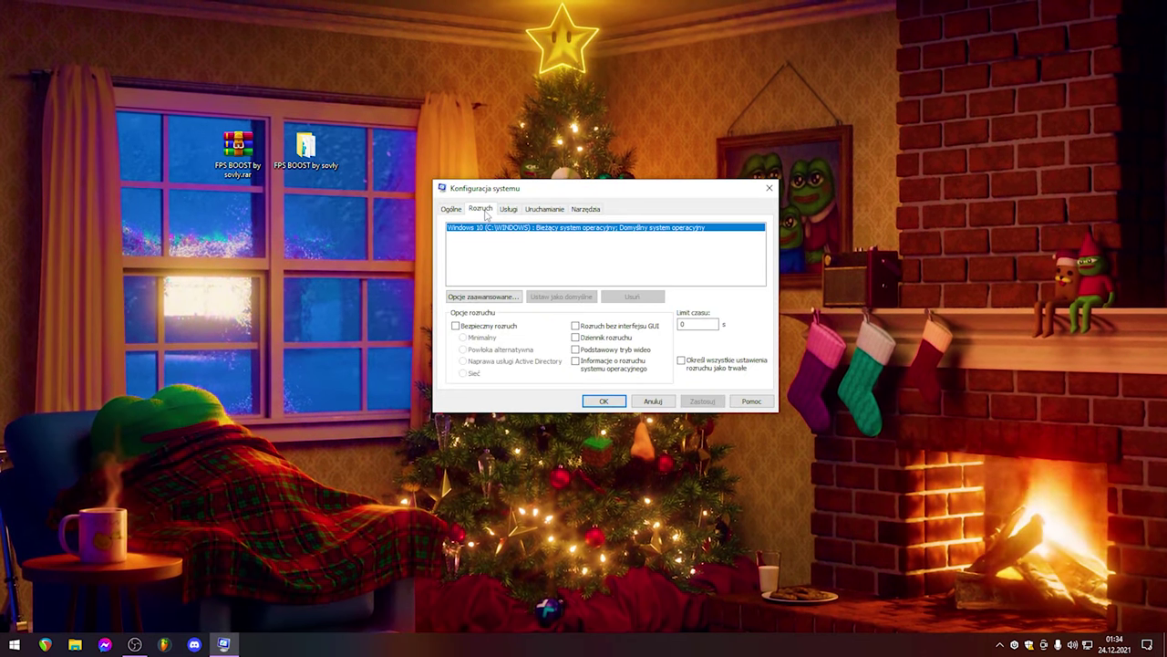
pyautogui.click(466, 298)
pyautogui.click(501, 210)
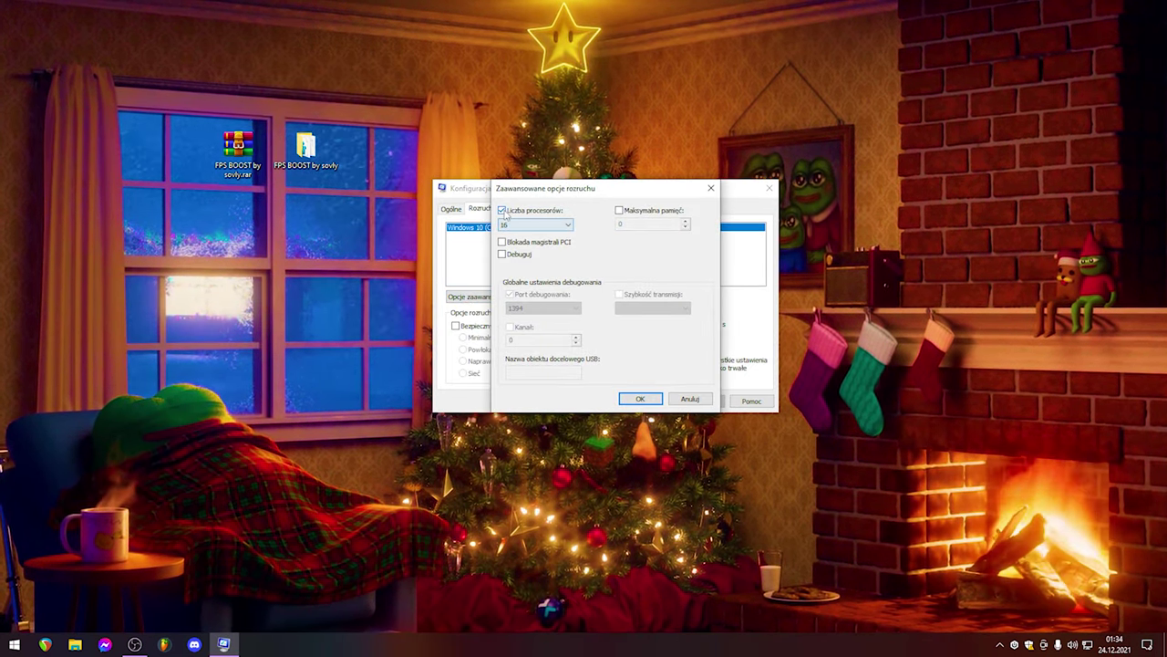
pyautogui.click(535, 225)
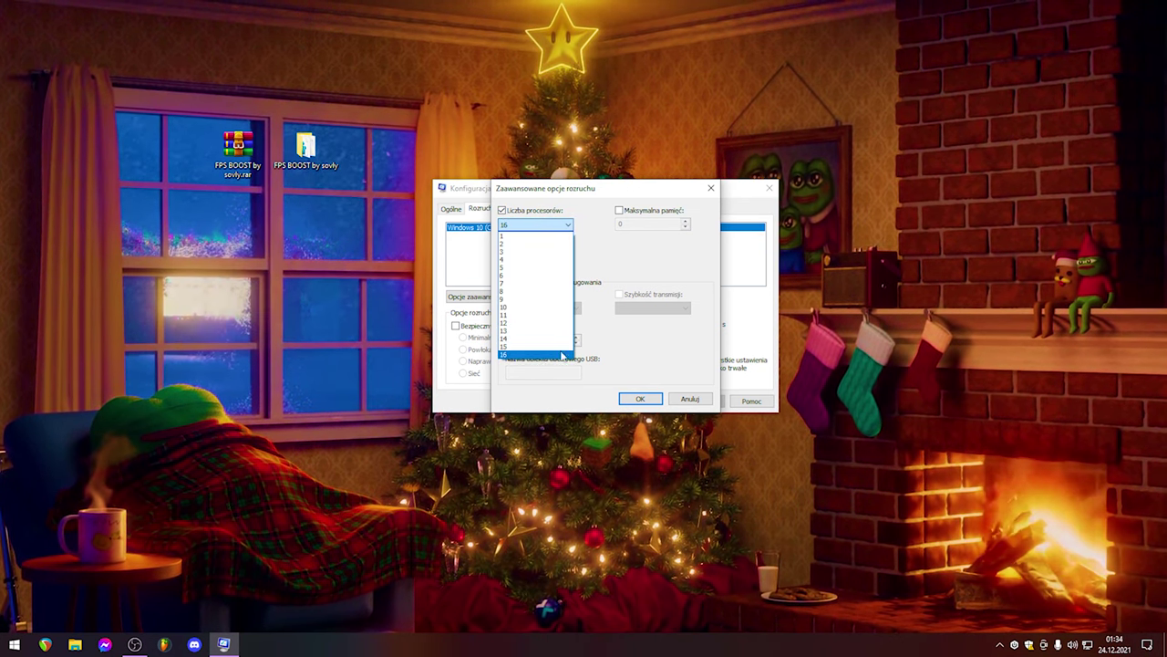
pyautogui.click(566, 355)
pyautogui.click(641, 399)
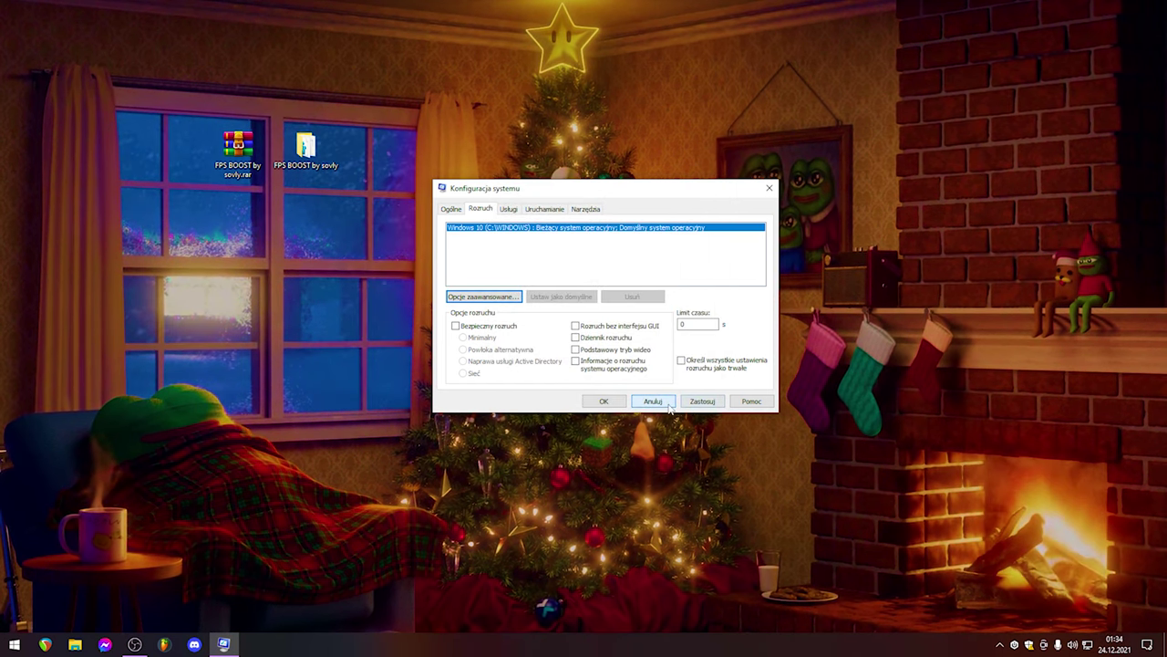
pyautogui.click(614, 401)
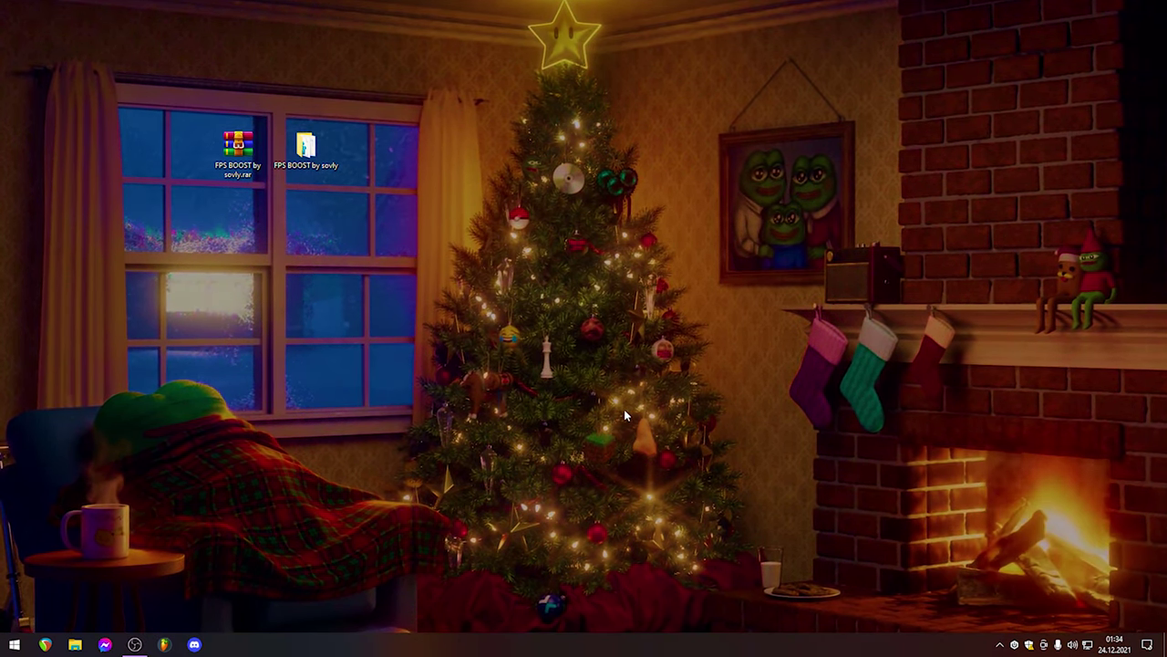
pyautogui.moveTo(466, 245); pyautogui.dragTo(657, 420)
pyautogui.moveTo(924, 578); pyautogui.dragTo(686, 329)
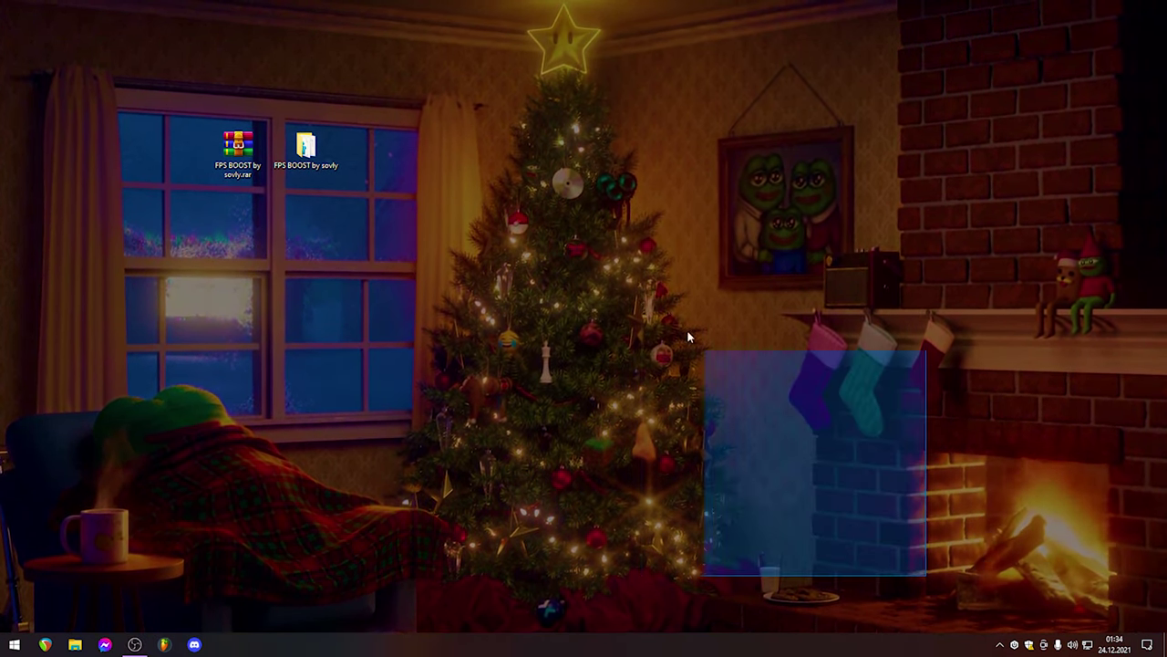
pyautogui.moveTo(397, 149); pyautogui.dragTo(864, 477)
pyautogui.moveTo(935, 508)
pyautogui.mouseDown()
pyautogui.moveTo(459, 13)
pyautogui.moveTo(423, 1)
pyautogui.mouseUp()
pyautogui.moveTo(394, 4); pyautogui.dragTo(837, 491)
pyautogui.moveTo(896, 550); pyautogui.dragTo(781, 595)
pyautogui.moveTo(791, 599); pyautogui.dragTo(806, 575)
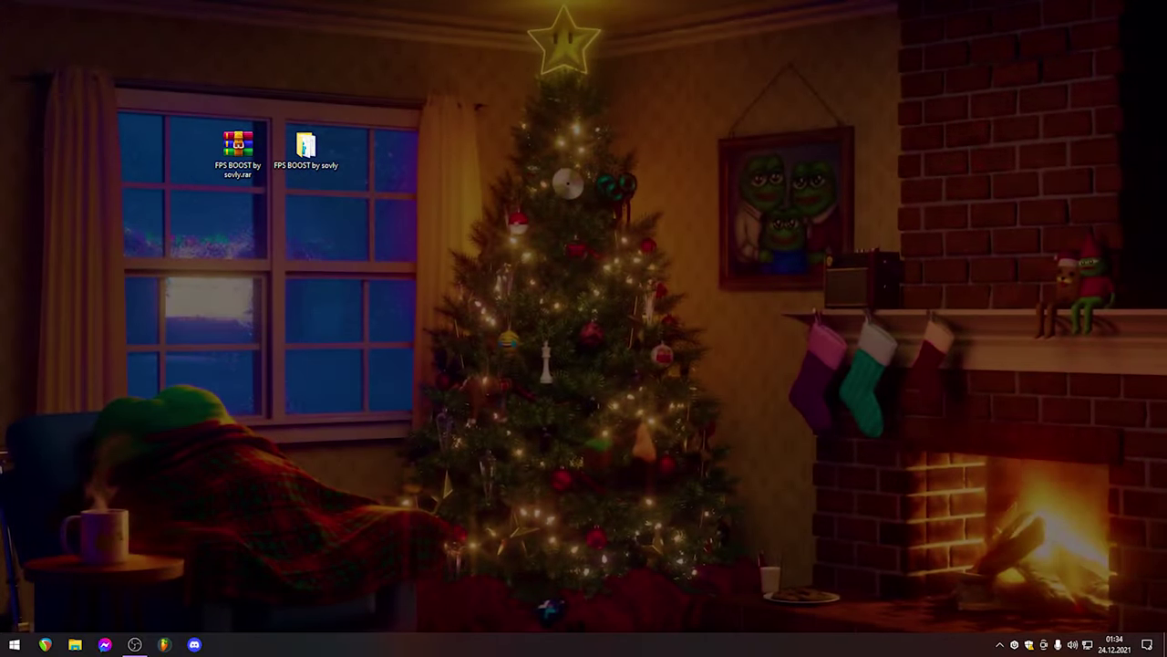